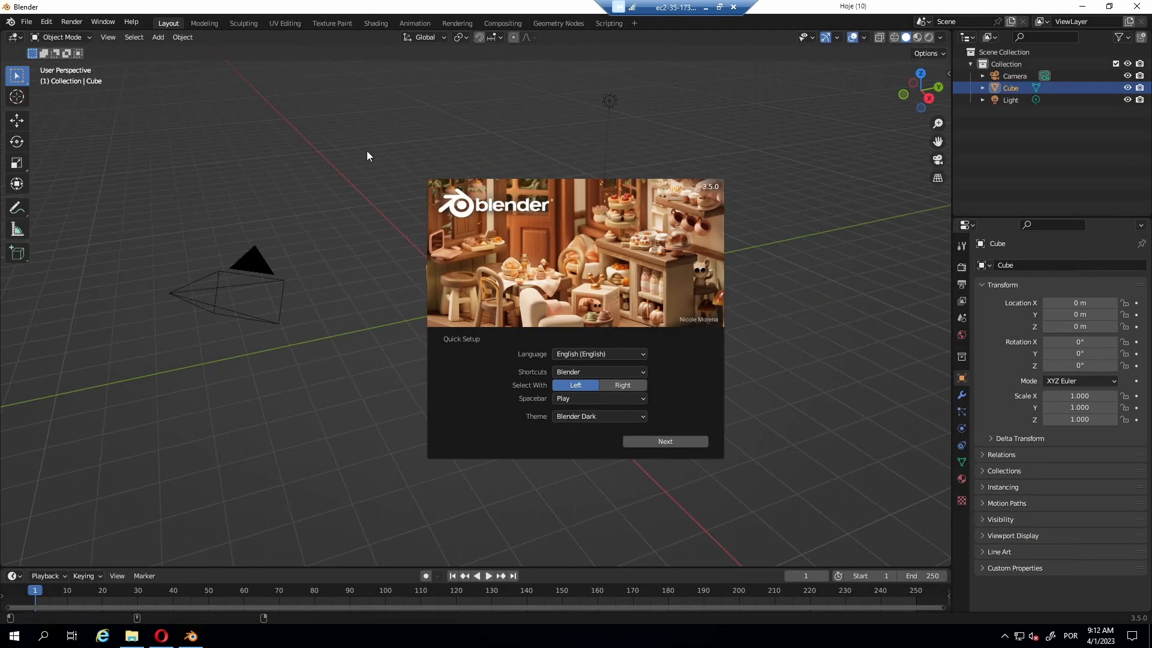
- Complete the quick setup with Right as the selection button and Tools as the spacebar action, closing the splash screen
{"action": "left_click", "coordinate": [616, 385]}
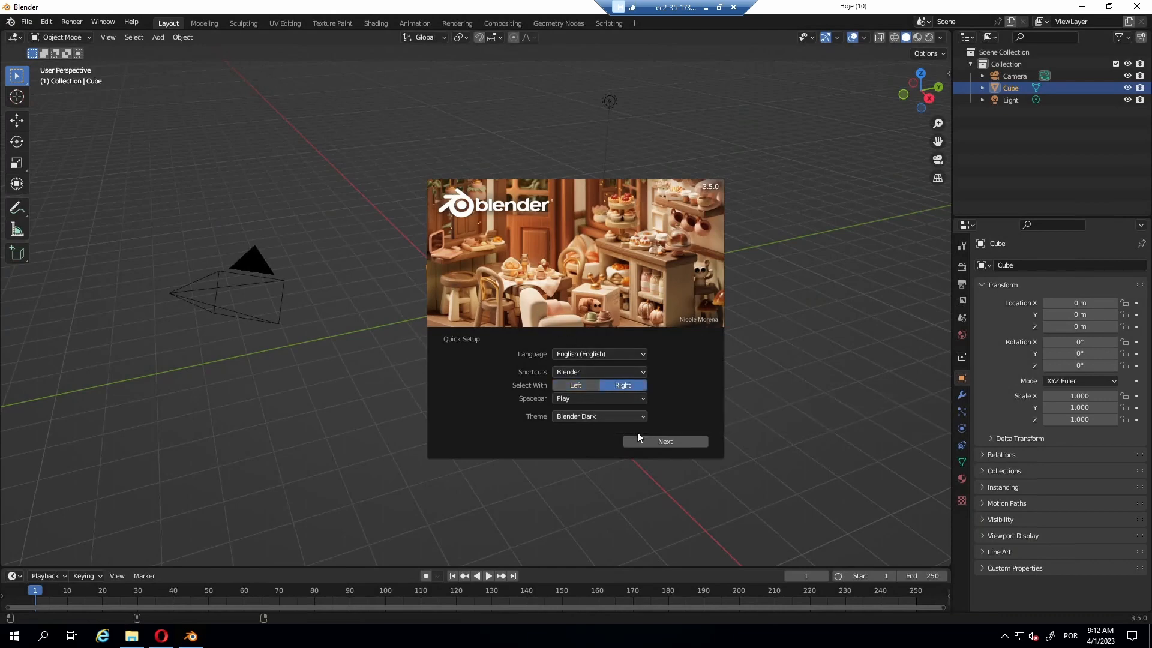
{"action": "left_click", "coordinate": [600, 398]}
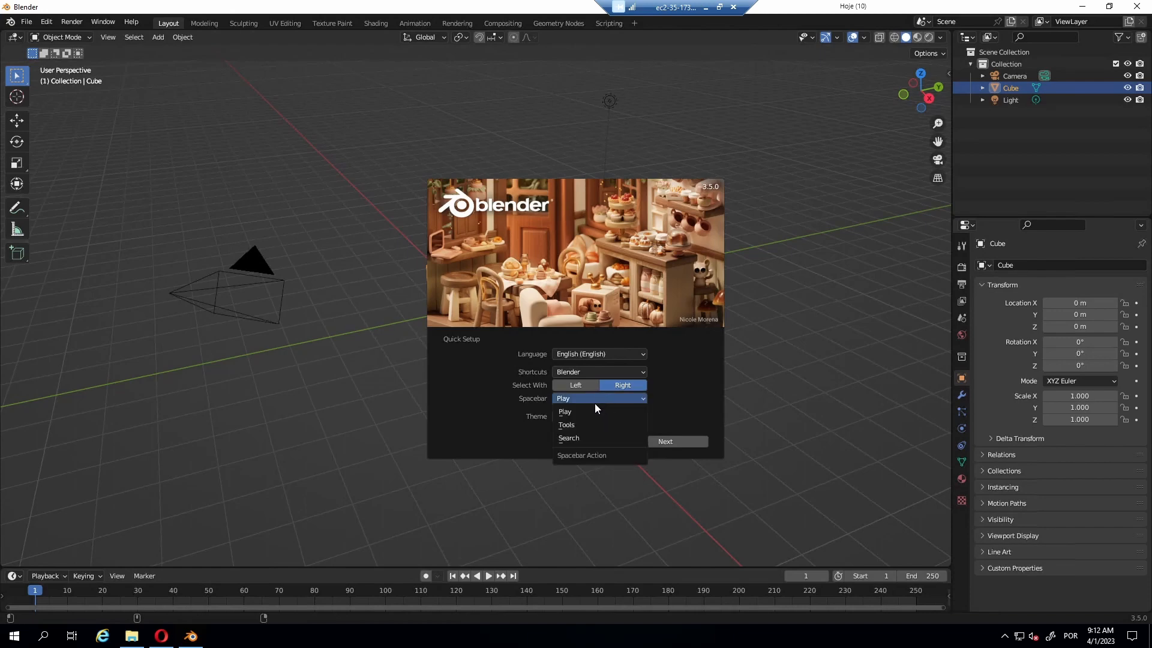
{"action": "left_click", "coordinate": [589, 422]}
{"action": "left_click", "coordinate": [673, 440]}
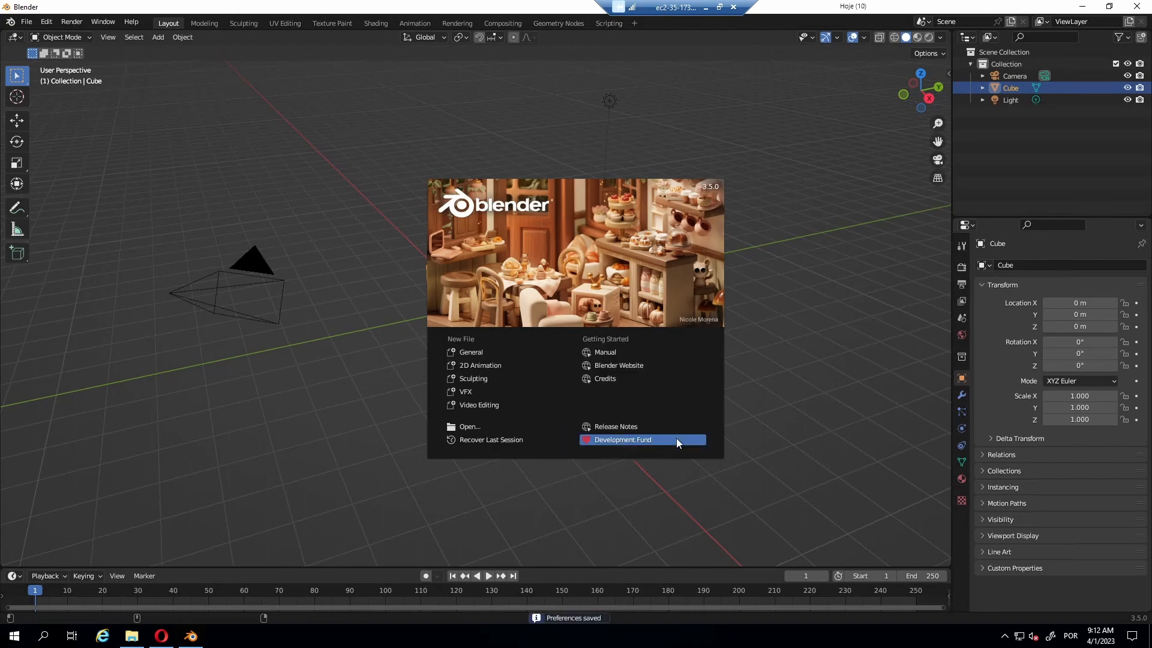
{"action": "left_click", "coordinate": [803, 377]}
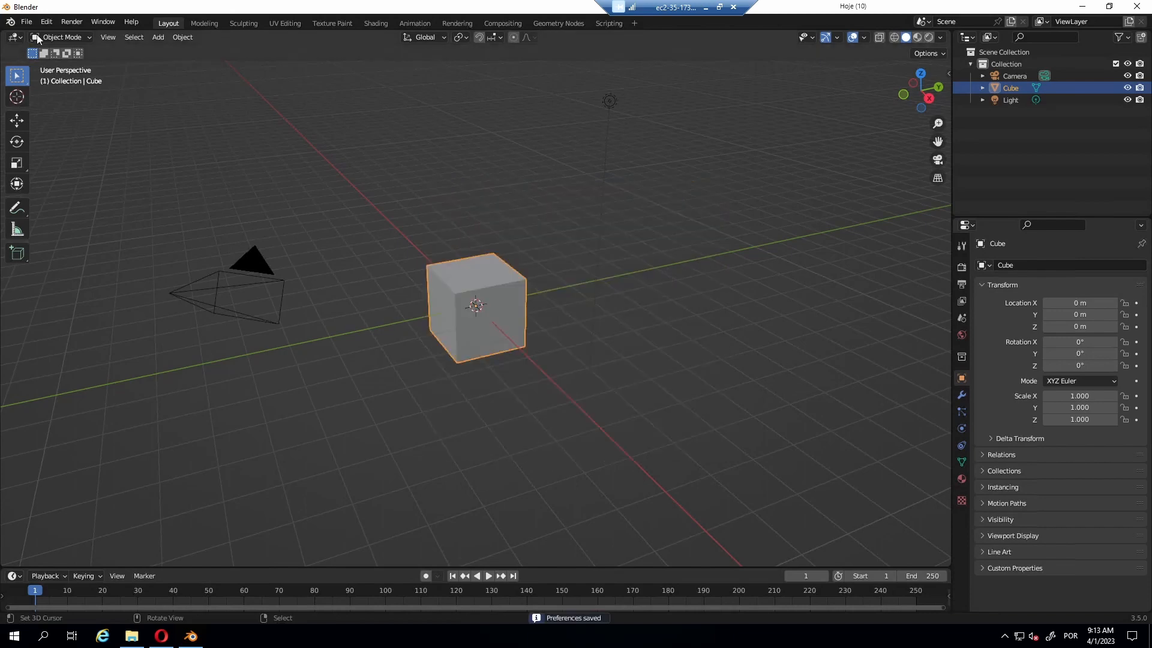
- Restore the Blender window from its maximized state, move it beside the desktop icons and shrink it to leave desktop space free
{"action": "key", "text": "super+Down"}
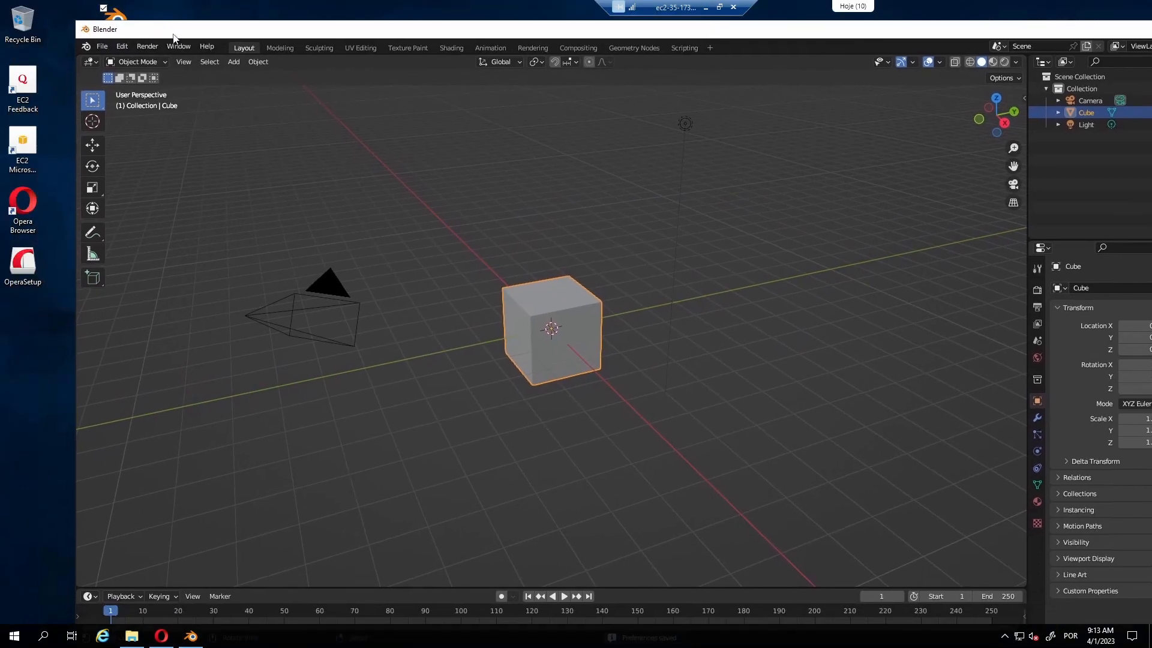
{"action": "left_click_drag", "start_coordinate": [89, 19], "coordinate": [454, 91]}
{"action": "left_click_drag", "start_coordinate": [530, 101], "coordinate": [439, 28]}
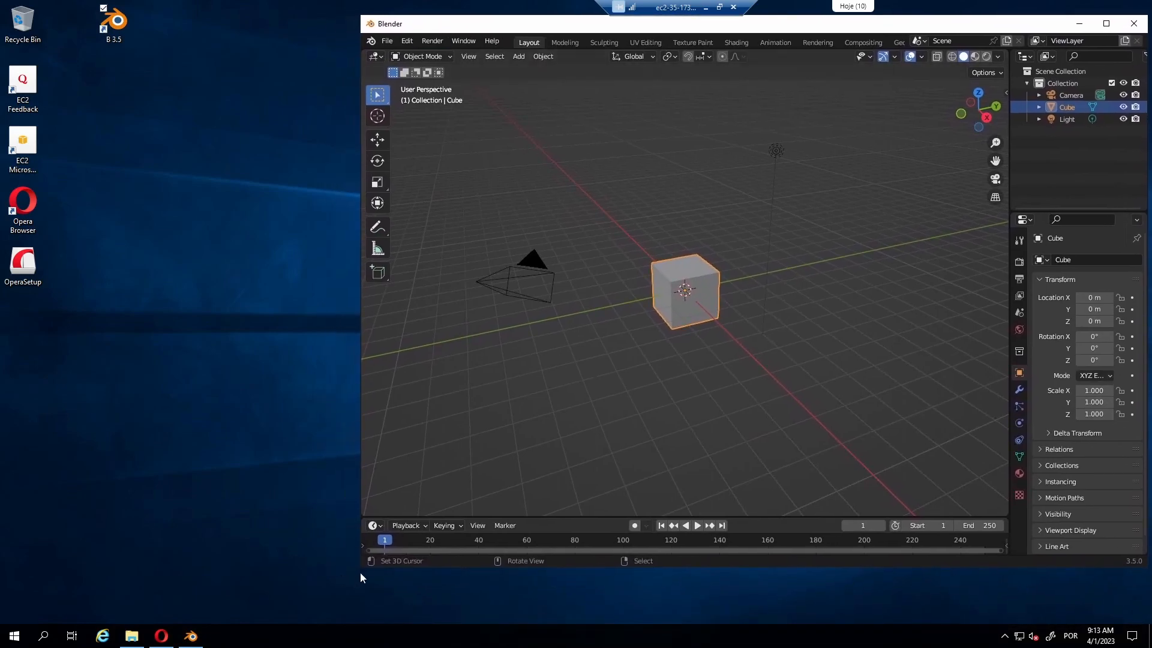
{"action": "left_click_drag", "start_coordinate": [362, 564], "coordinate": [347, 511]}
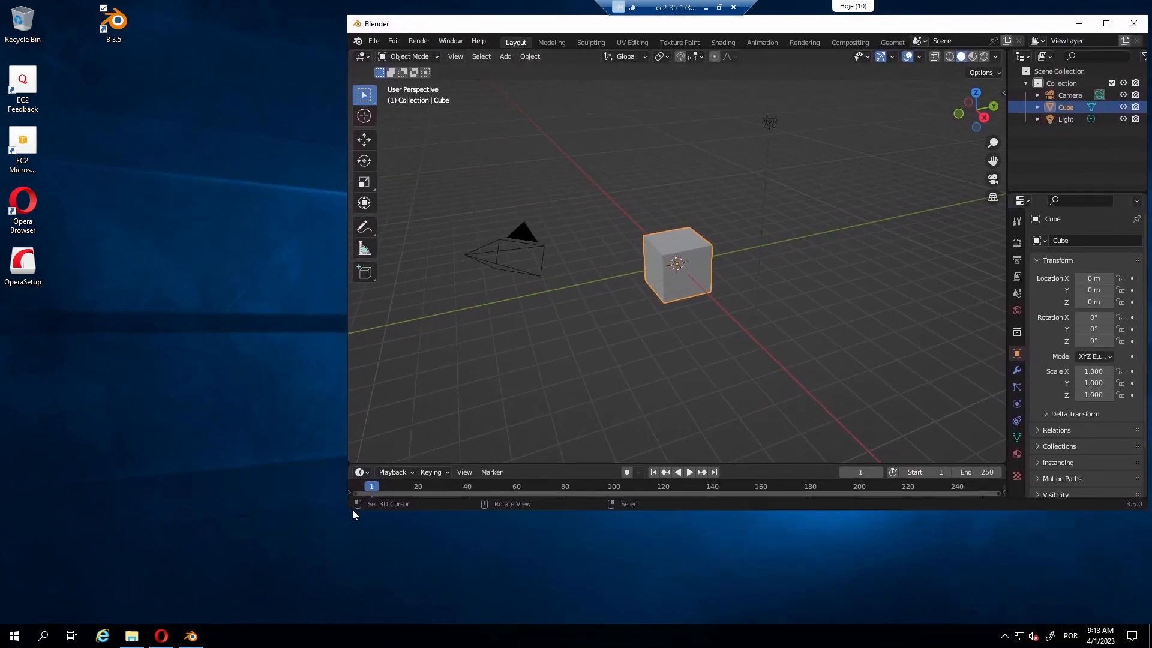
- Show the system console and place it in the free desktop area below the icons
{"action": "left_click", "coordinate": [449, 41]}
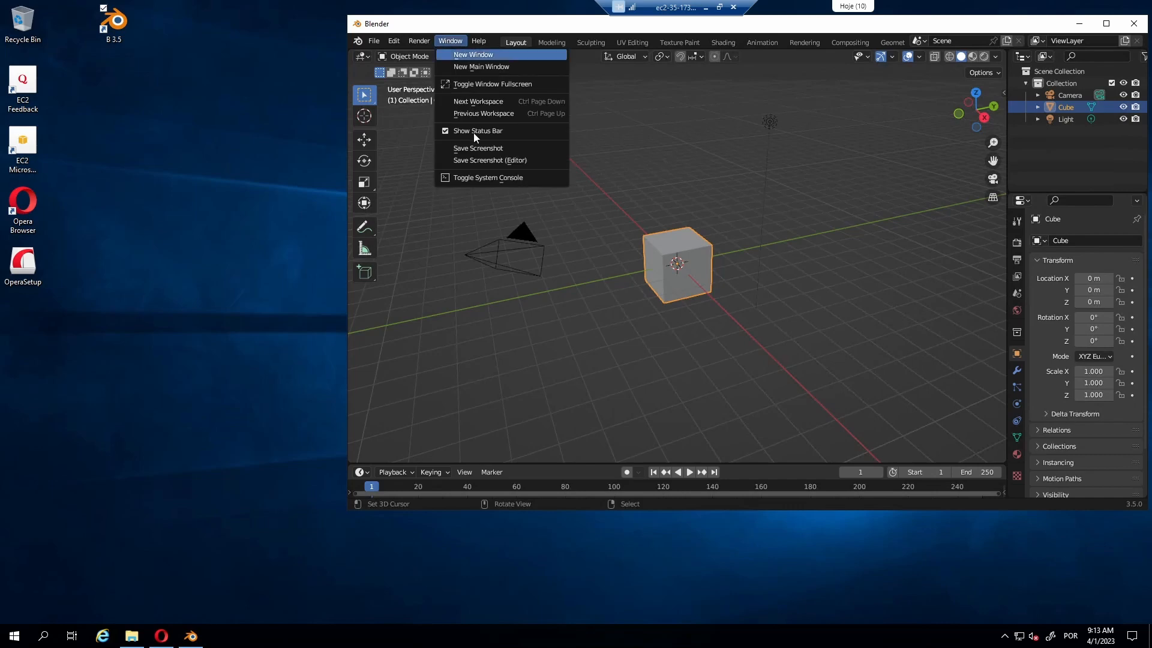
{"action": "left_click", "coordinate": [479, 182]}
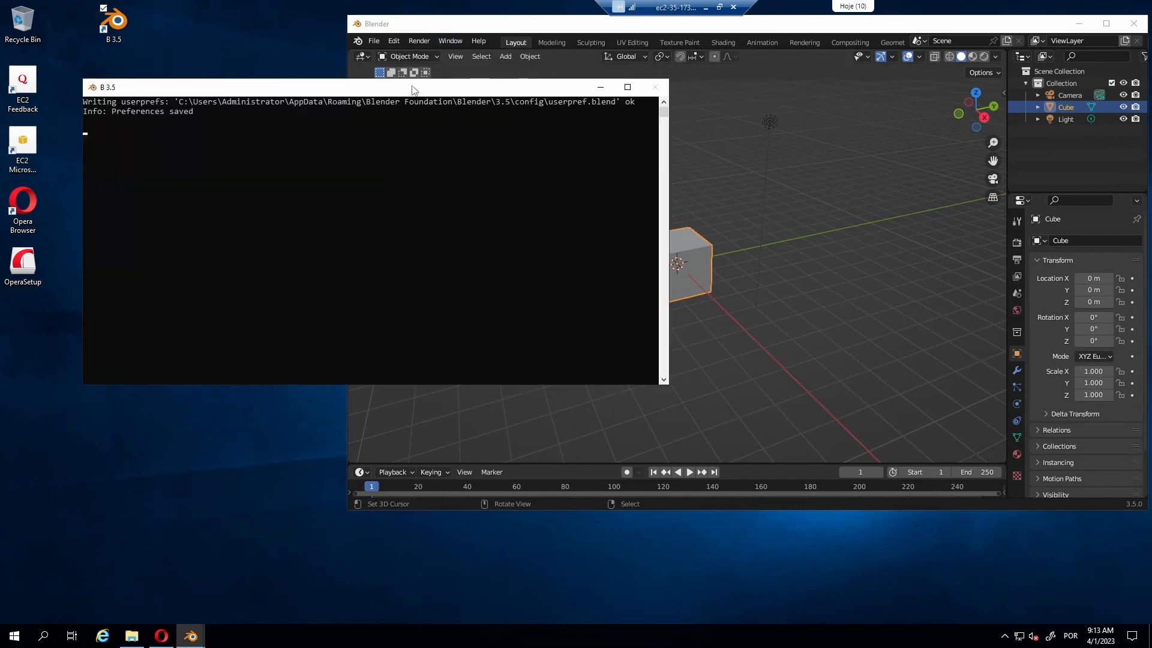
{"action": "left_click_drag", "start_coordinate": [397, 85], "coordinate": [336, 312]}
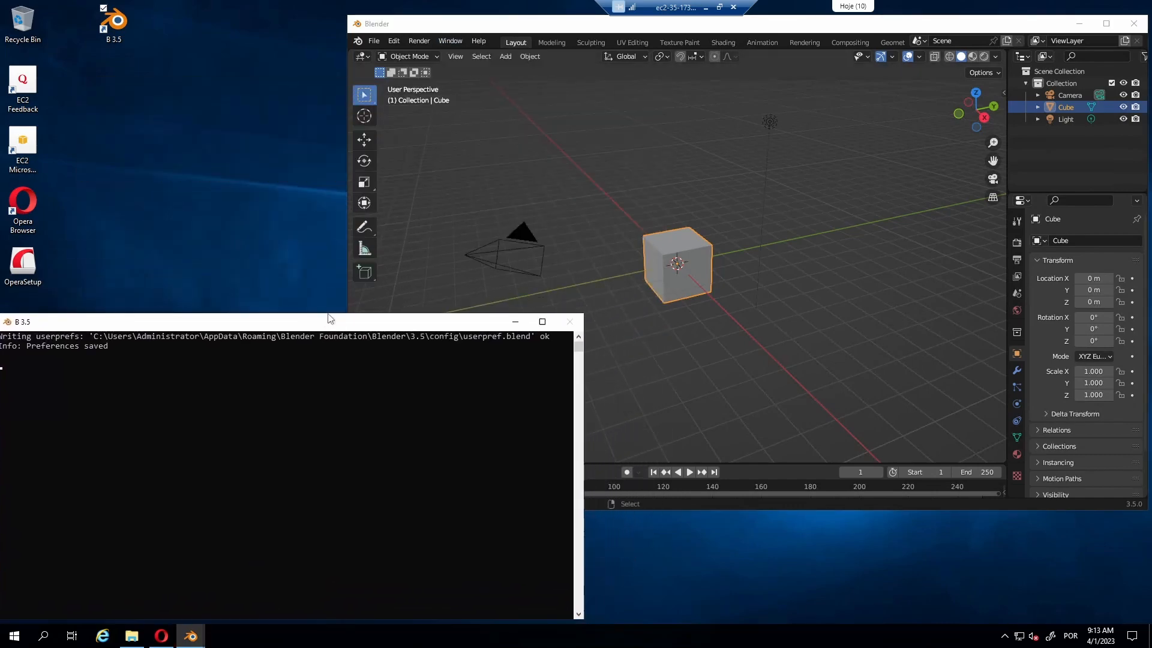
- Install the add-on from CEB_Easymocap_Blender_1.02.zip in Downloads and enable CEB Easymocap Multicam in the preferences
{"action": "left_click", "coordinate": [392, 42]}
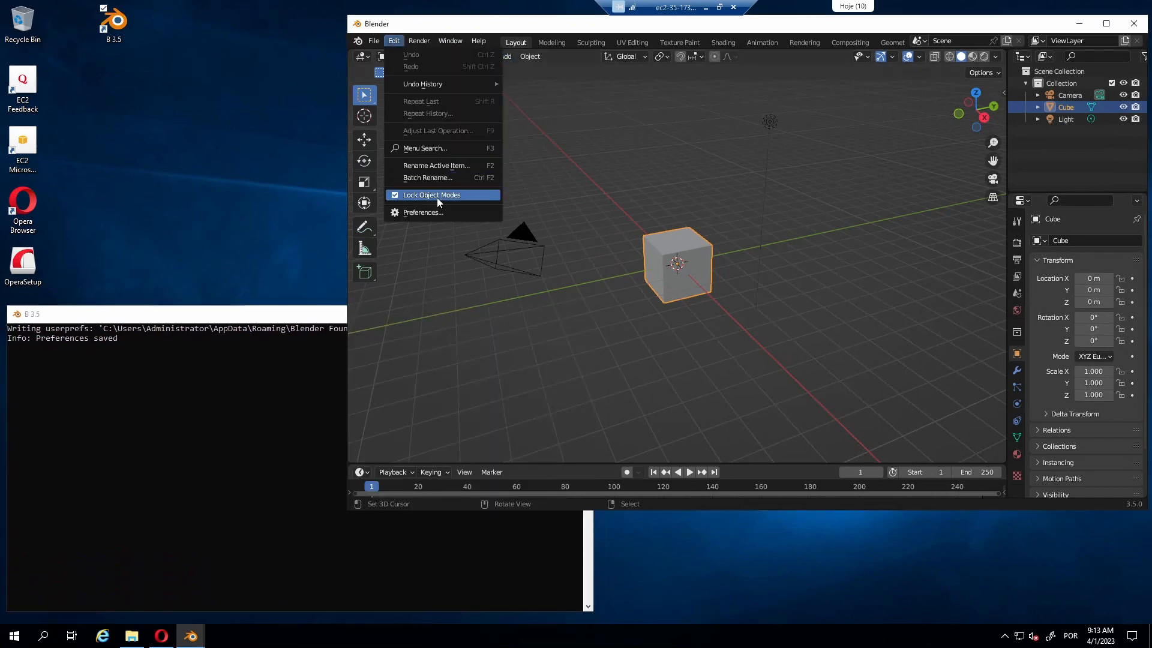
{"action": "left_click", "coordinate": [423, 213]}
{"action": "left_click", "coordinate": [283, 236]}
{"action": "left_click", "coordinate": [284, 166]}
{"action": "left_click", "coordinate": [546, 66]}
{"action": "left_click", "coordinate": [180, 149]}
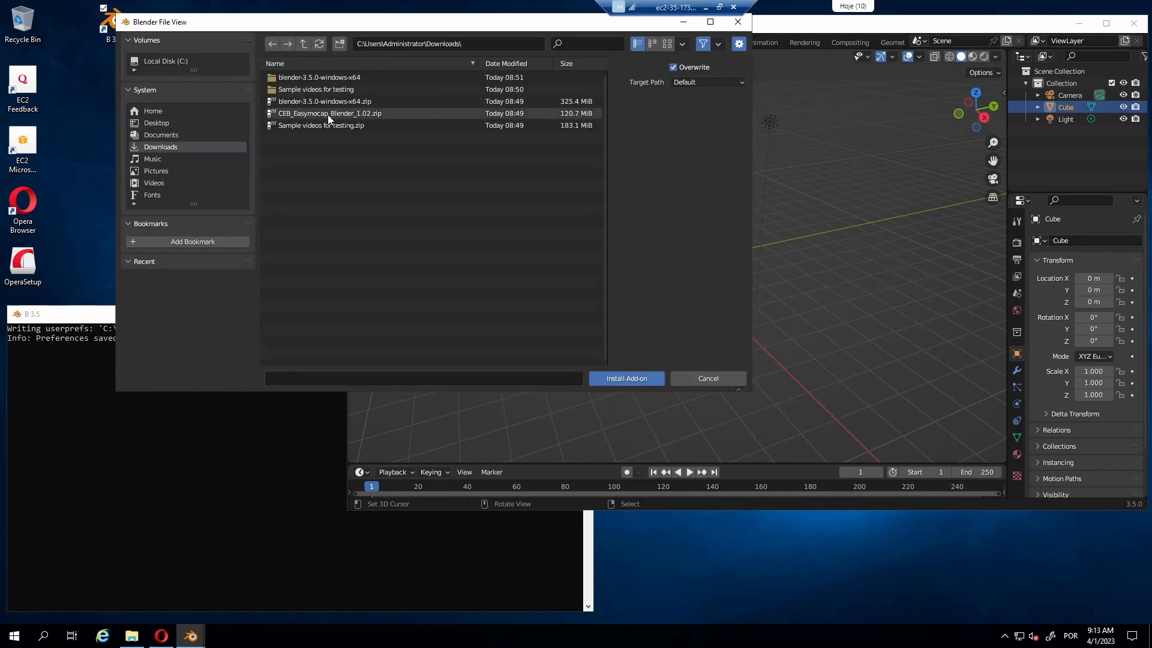
{"action": "key", "text": "Escape"}
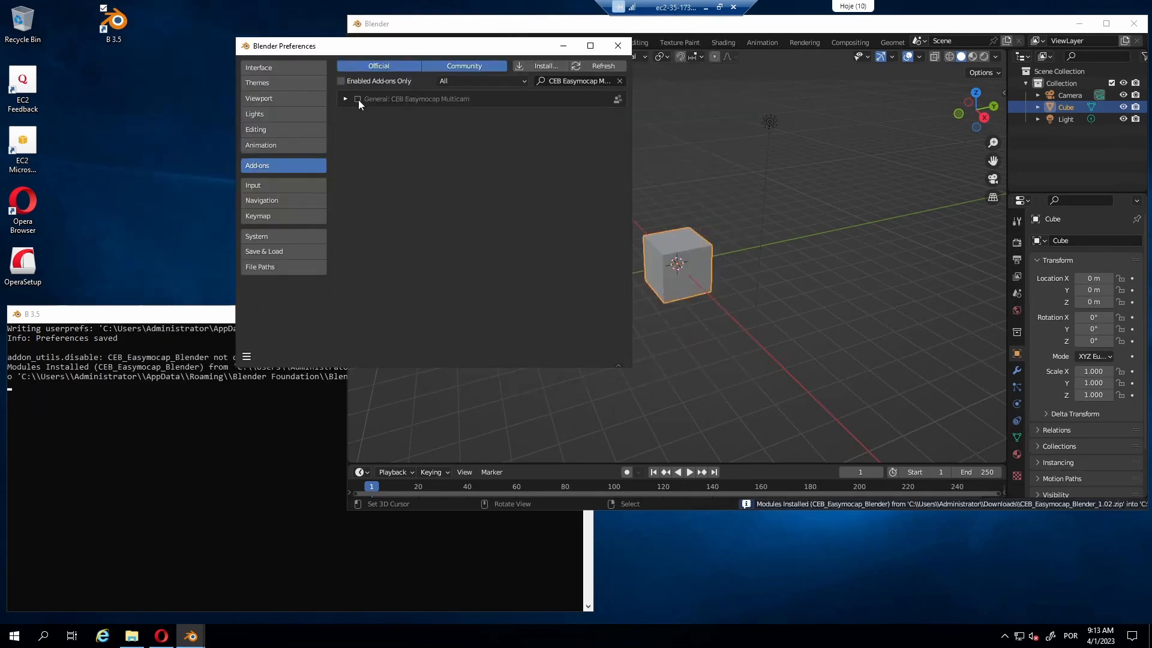
{"action": "left_click", "coordinate": [357, 99]}
{"action": "left_click", "coordinate": [618, 46]}
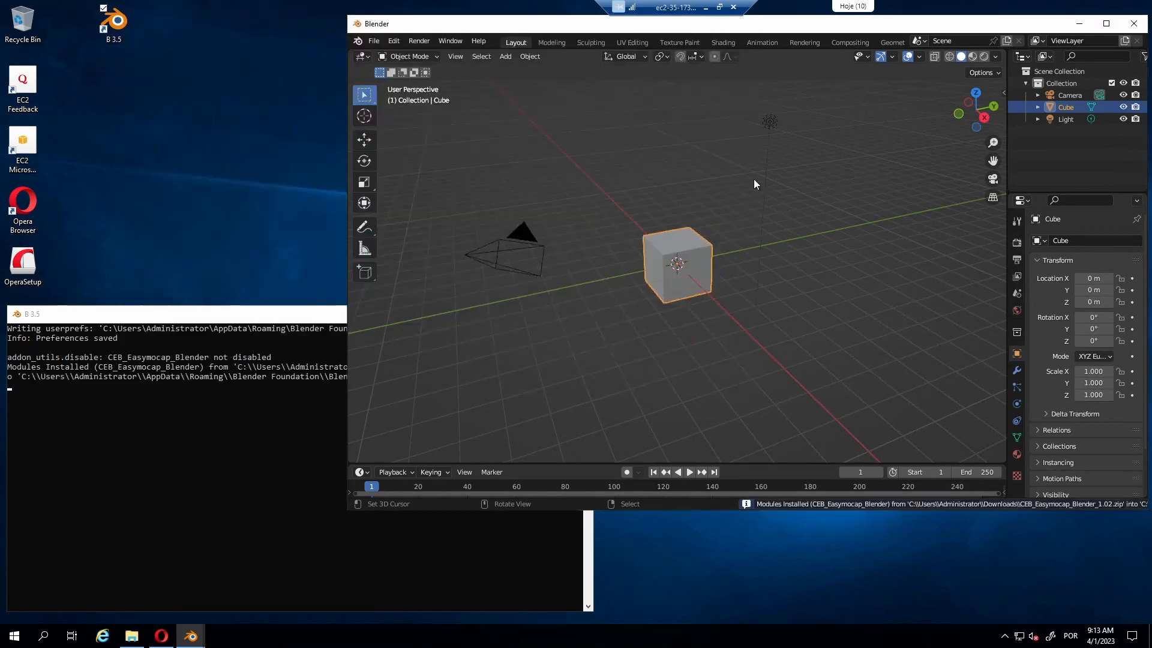
- Delete the default cube and show the Easymocap Multicam add-on's controls in the viewport
{"action": "key", "text": "n"}
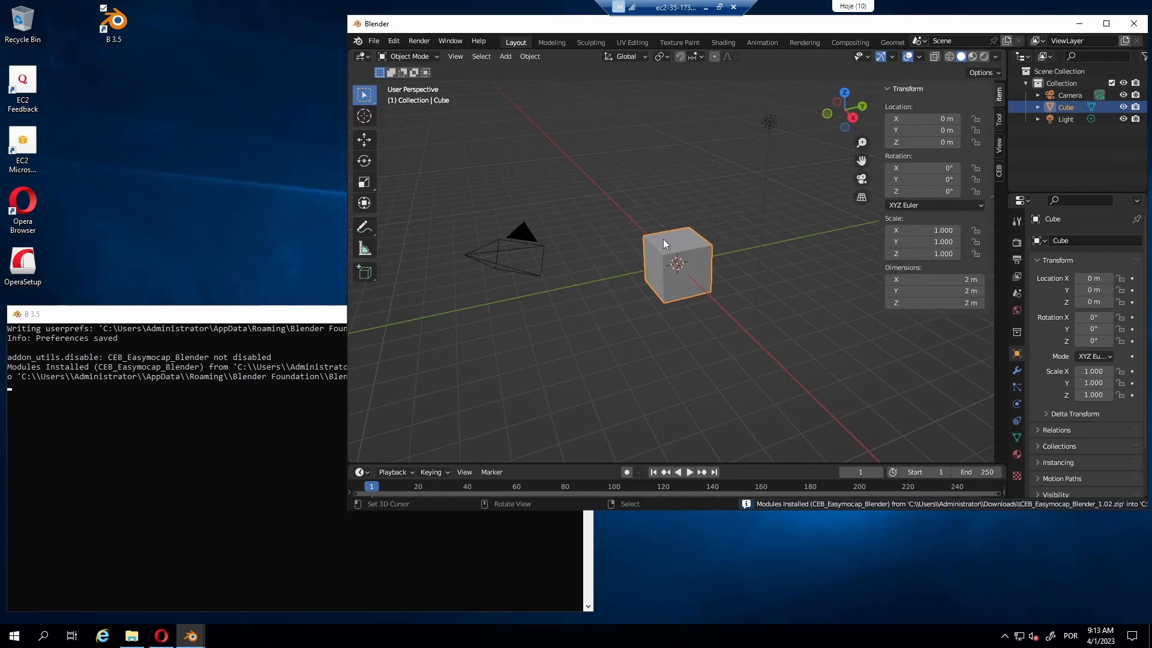
{"action": "key", "text": "Delete"}
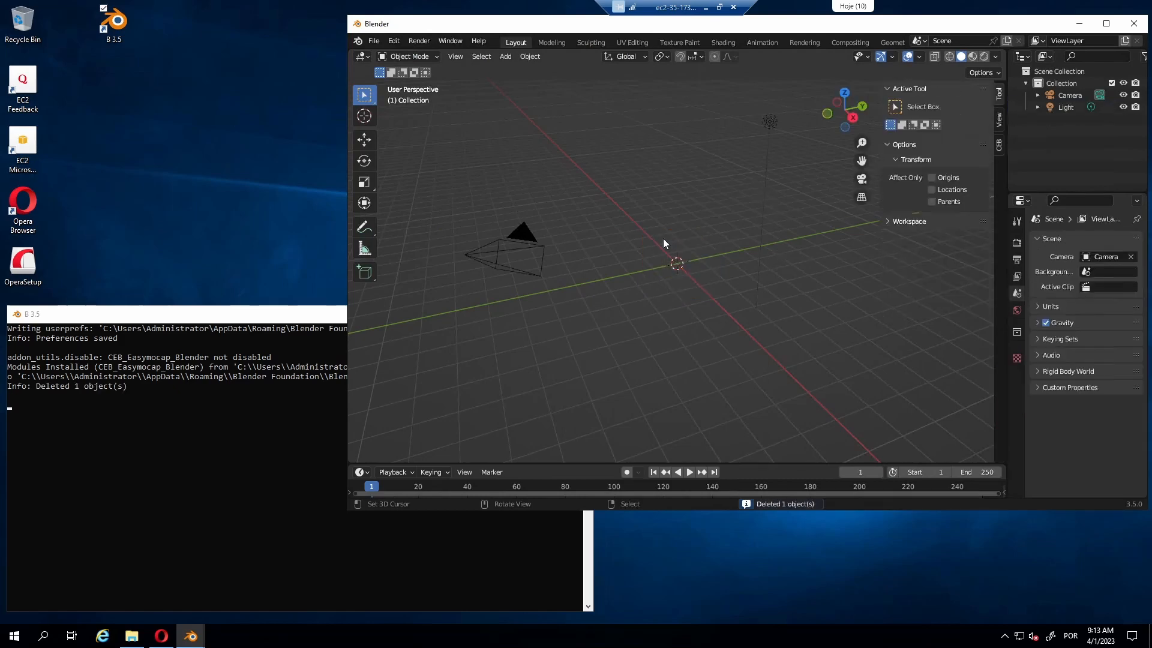
{"action": "left_click", "coordinate": [998, 144]}
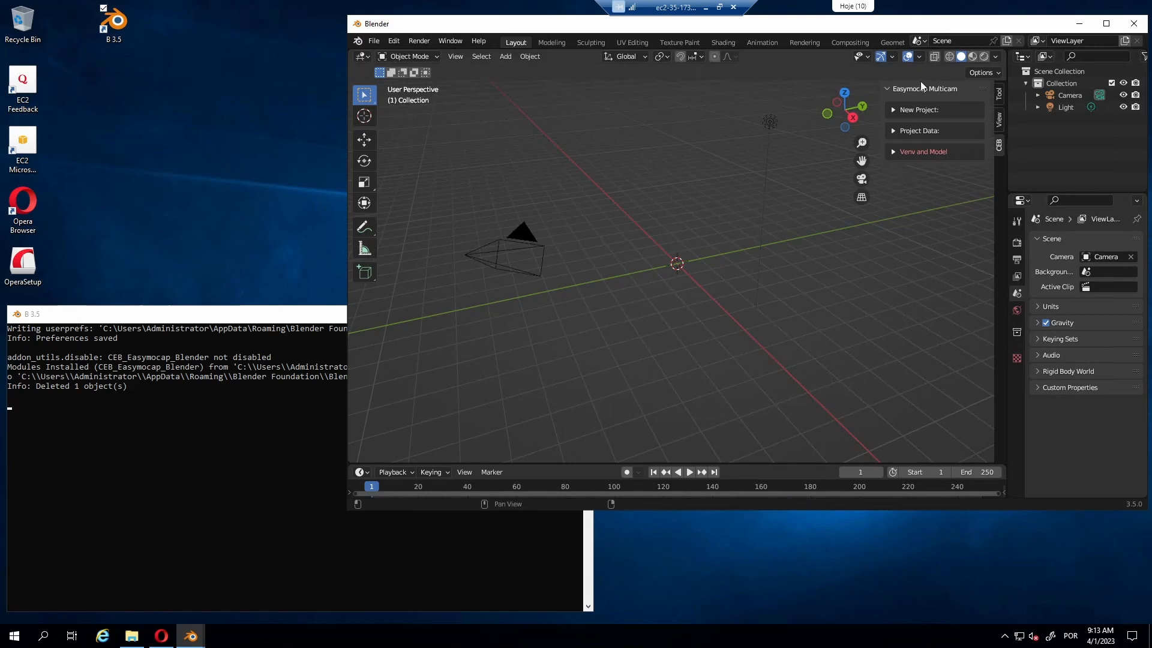
- Set the venv path to a new folder C:\AI_ENV and create the virtual environment there
{"action": "left_click", "coordinate": [892, 153]}
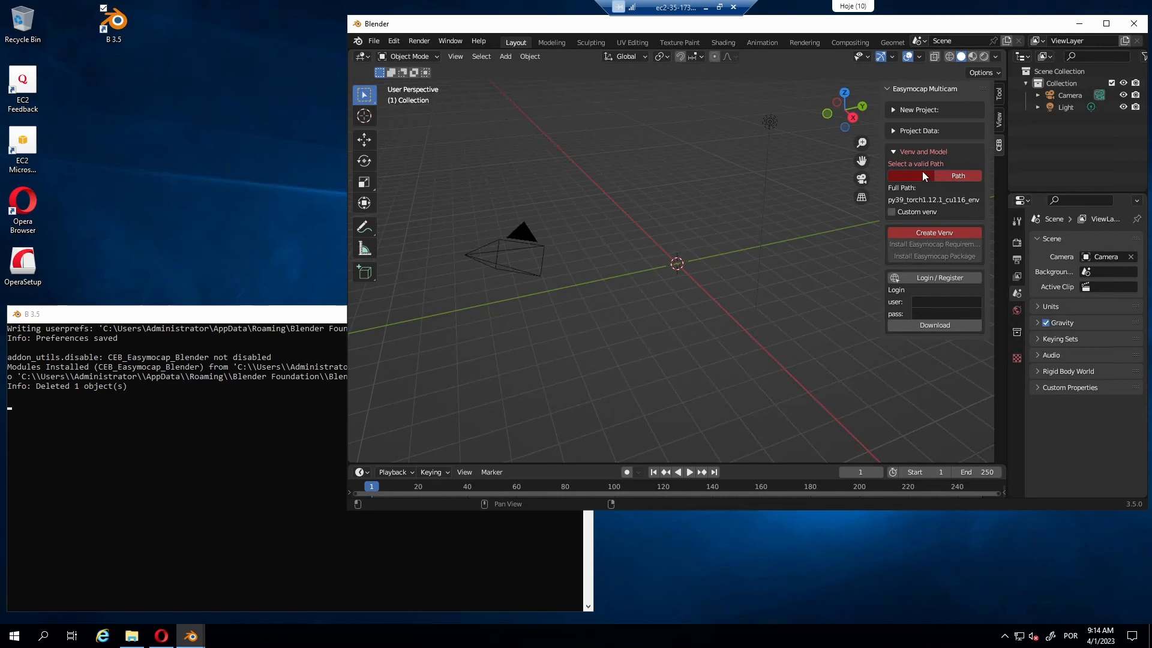
{"action": "left_click", "coordinate": [956, 179]}
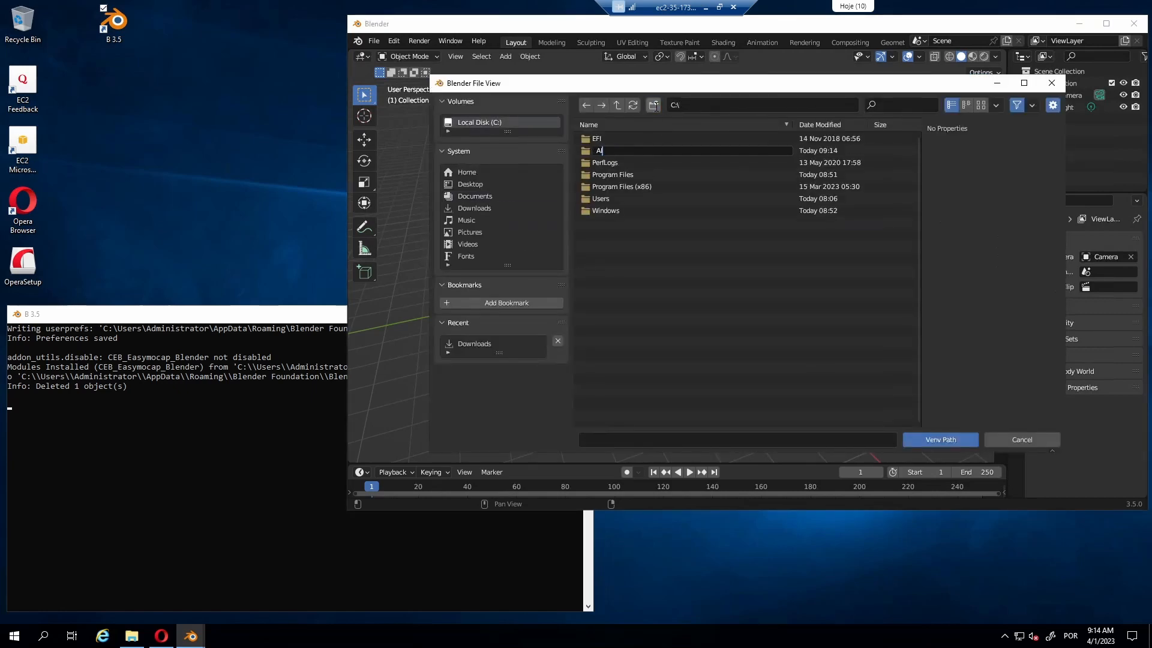
{"action": "double_click", "coordinate": [688, 139]}
{"action": "left_click", "coordinate": [925, 441]}
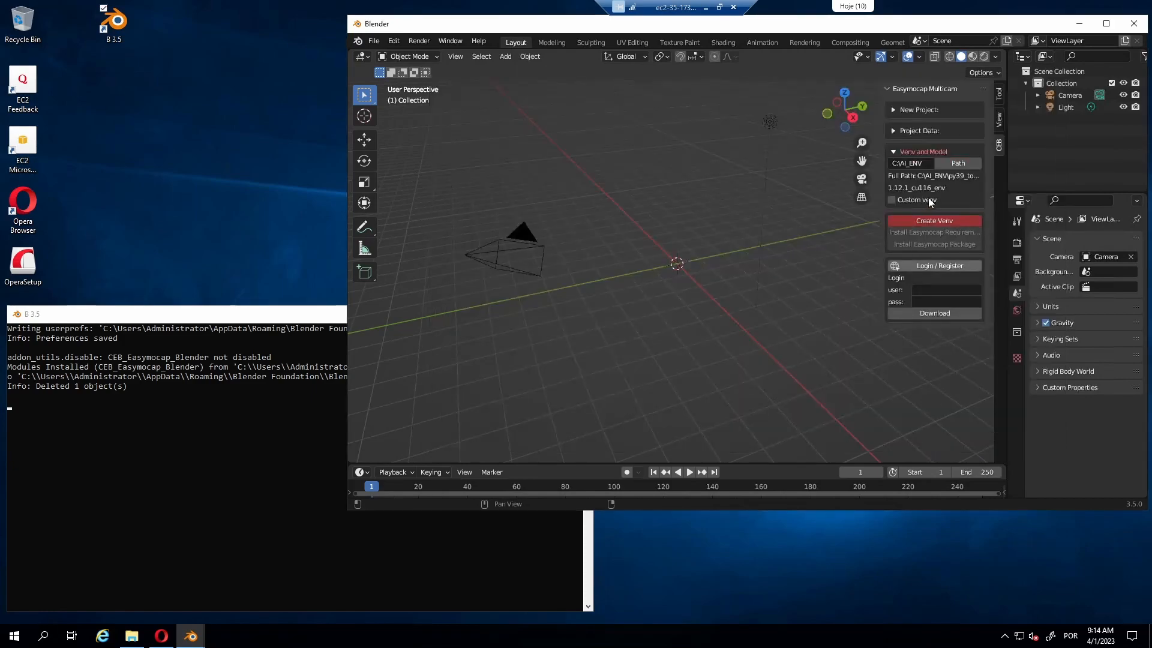
{"action": "left_click", "coordinate": [937, 222]}
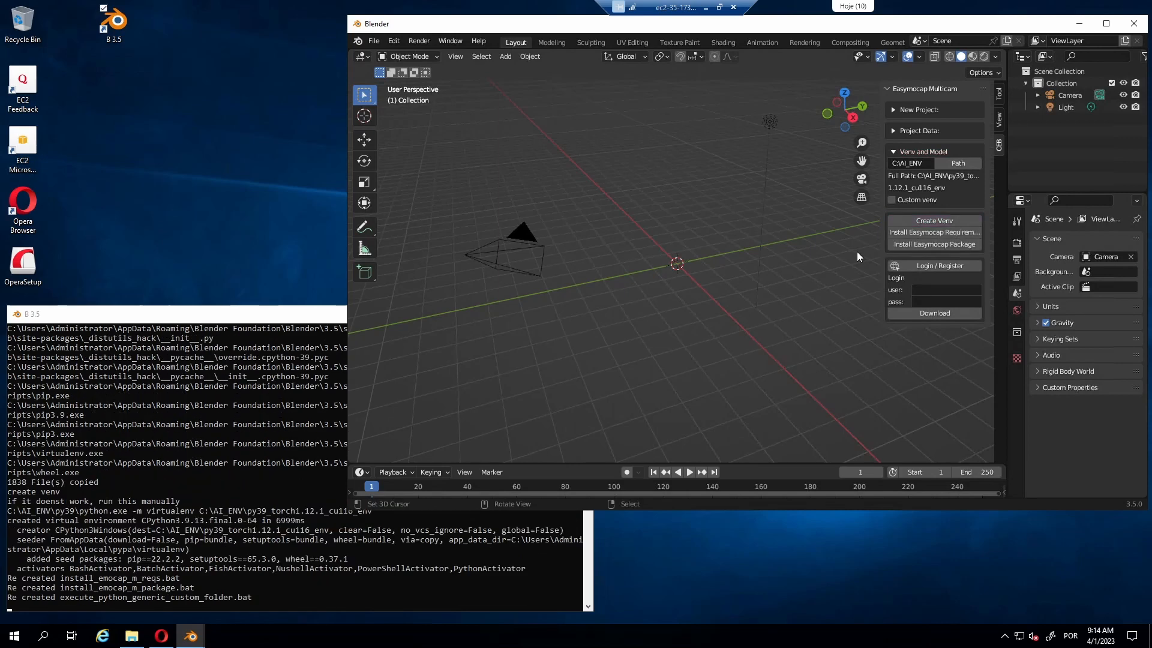
- Install the Easymocap requirements and the Easymocap package, closing each command window once its installation finishes
{"action": "left_click", "coordinate": [926, 232]}
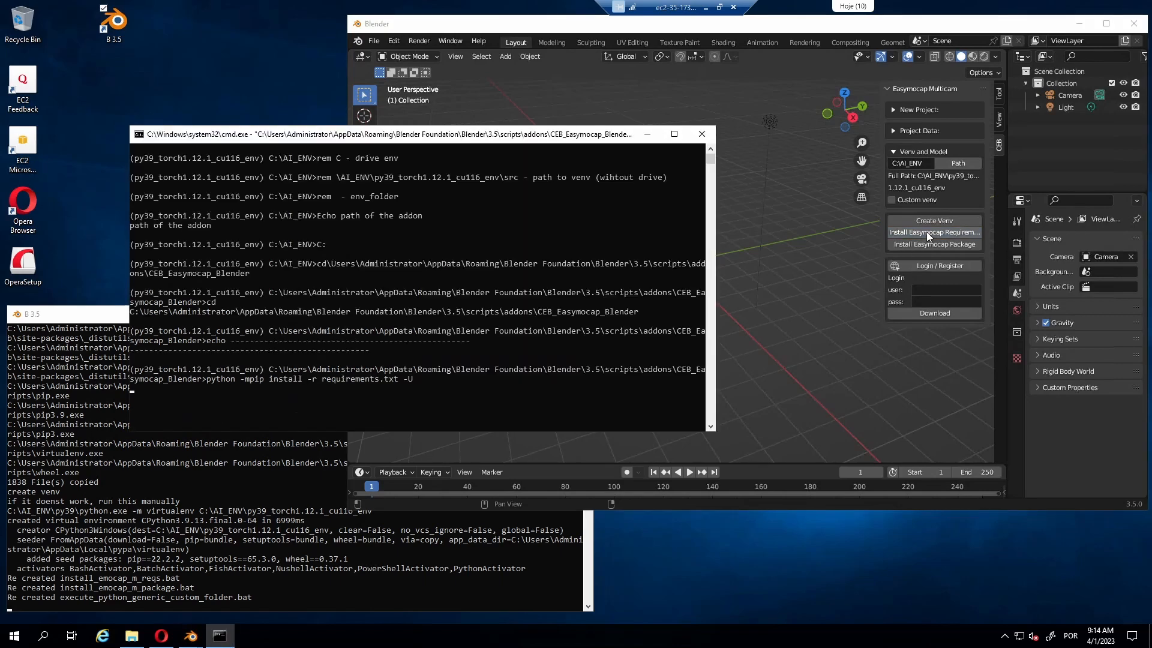
{"action": "left_click_drag", "start_coordinate": [528, 134], "coordinate": [445, 27]}
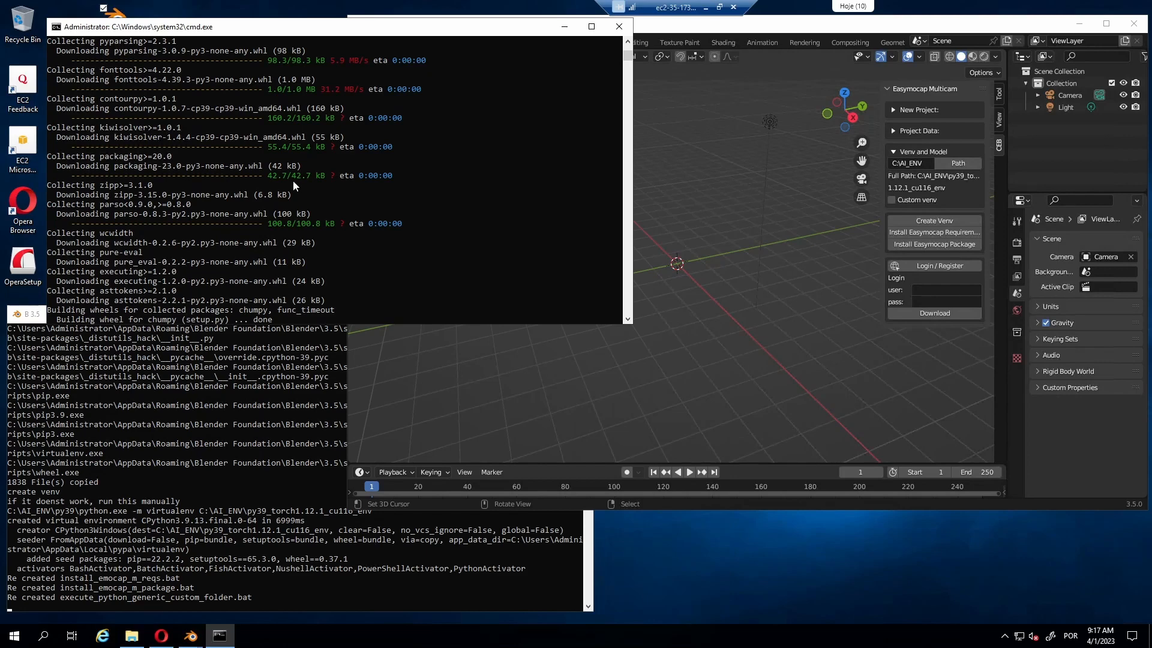
{"action": "left_click", "coordinate": [619, 27]}
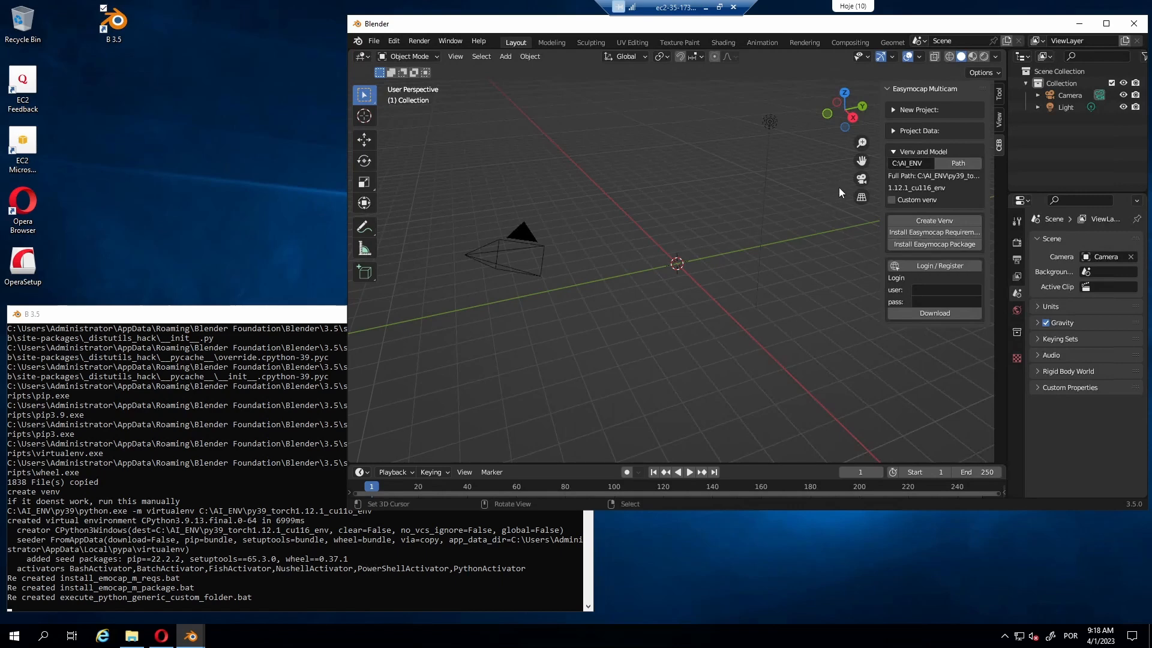
{"action": "left_click", "coordinate": [936, 246]}
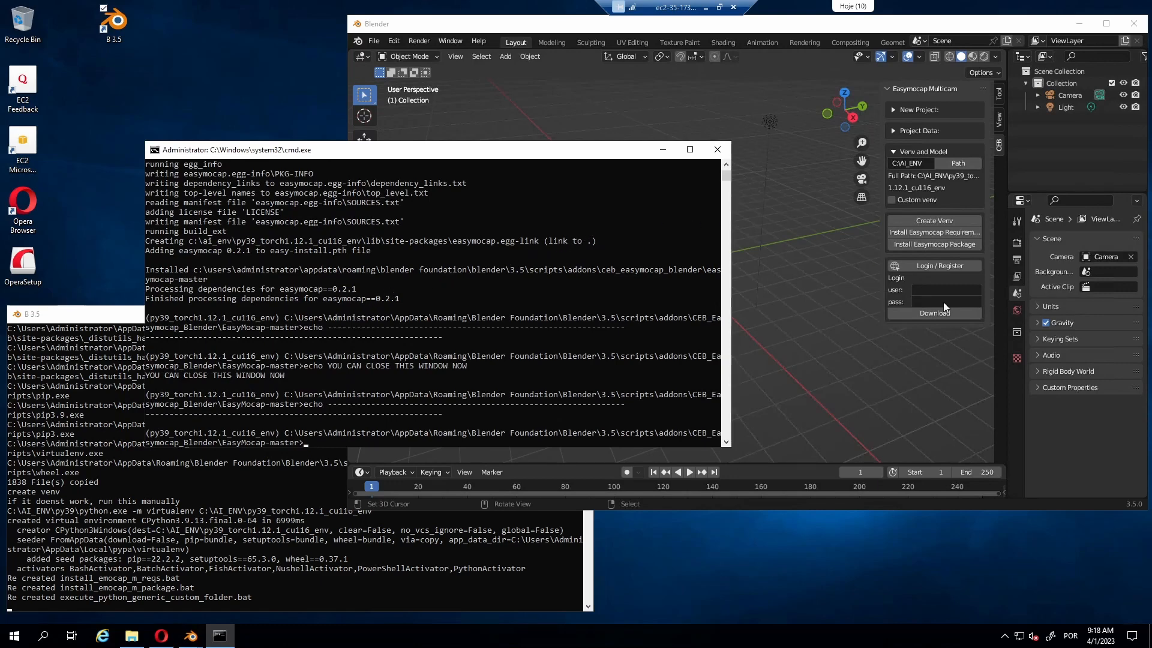
{"action": "left_click", "coordinate": [717, 152]}
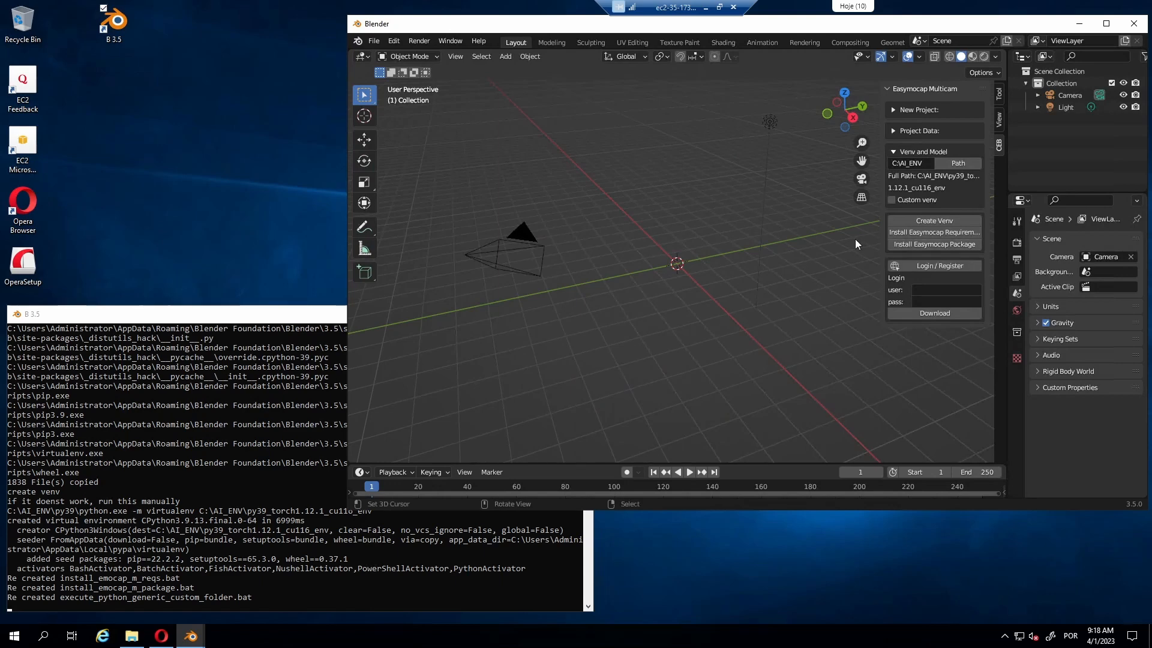
- Examine the SMPL-X website's registration form, including its license terms, in the browser and return to Blender
{"action": "left_click", "coordinate": [920, 268]}
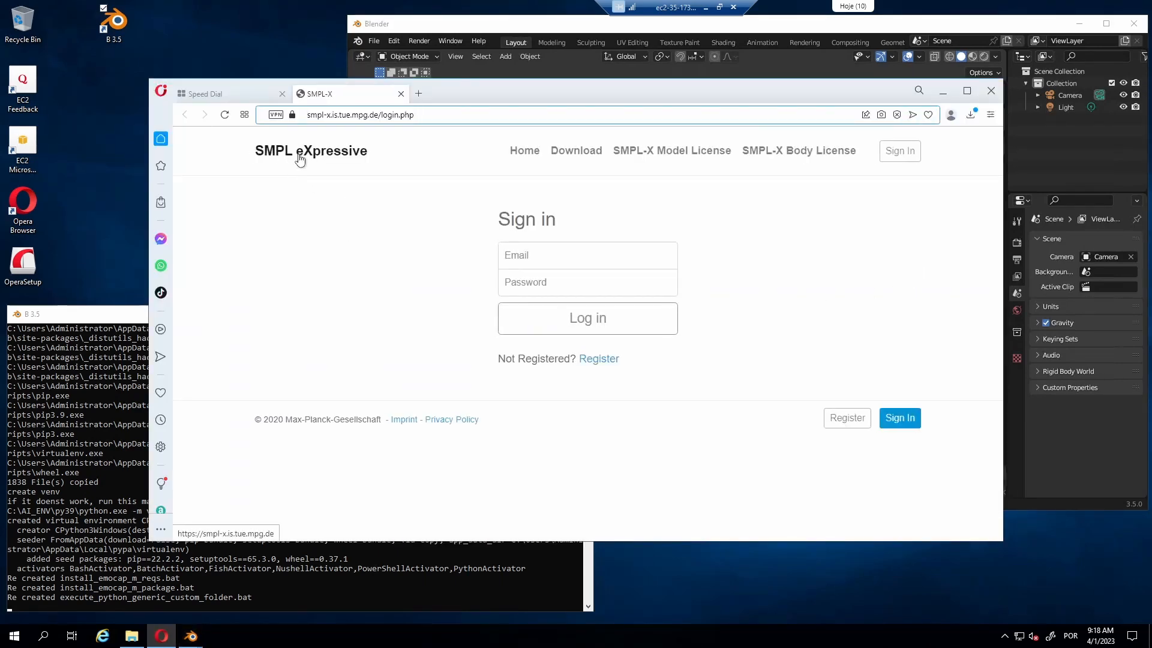
{"action": "left_click", "coordinate": [524, 151]}
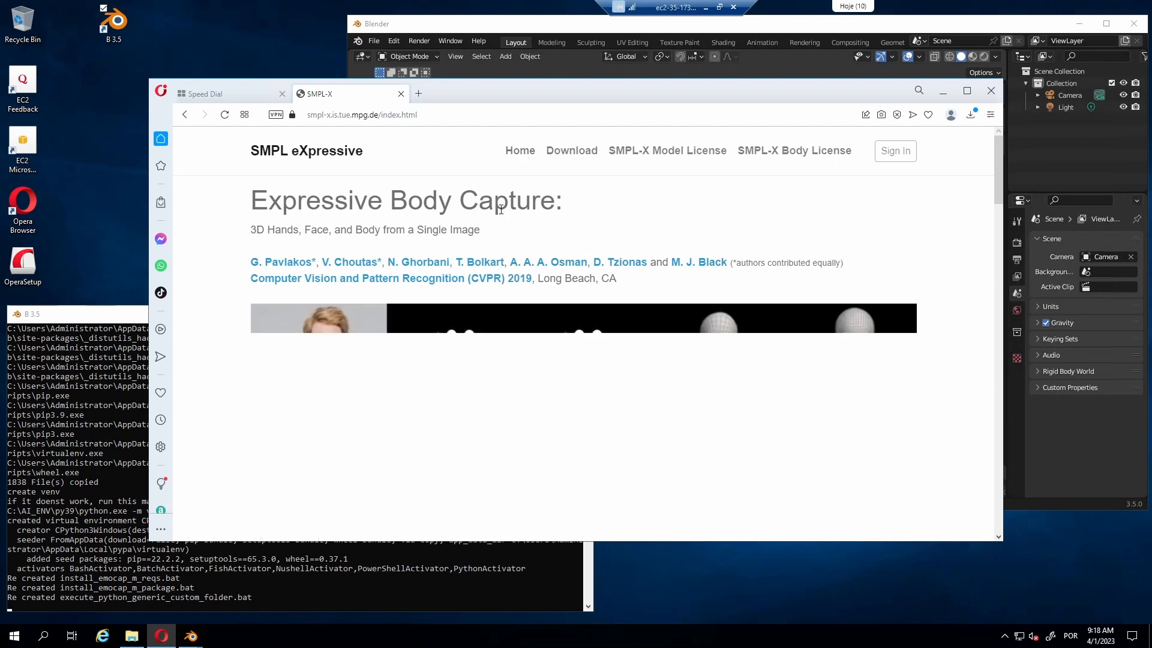
{"action": "left_click", "coordinate": [896, 155]}
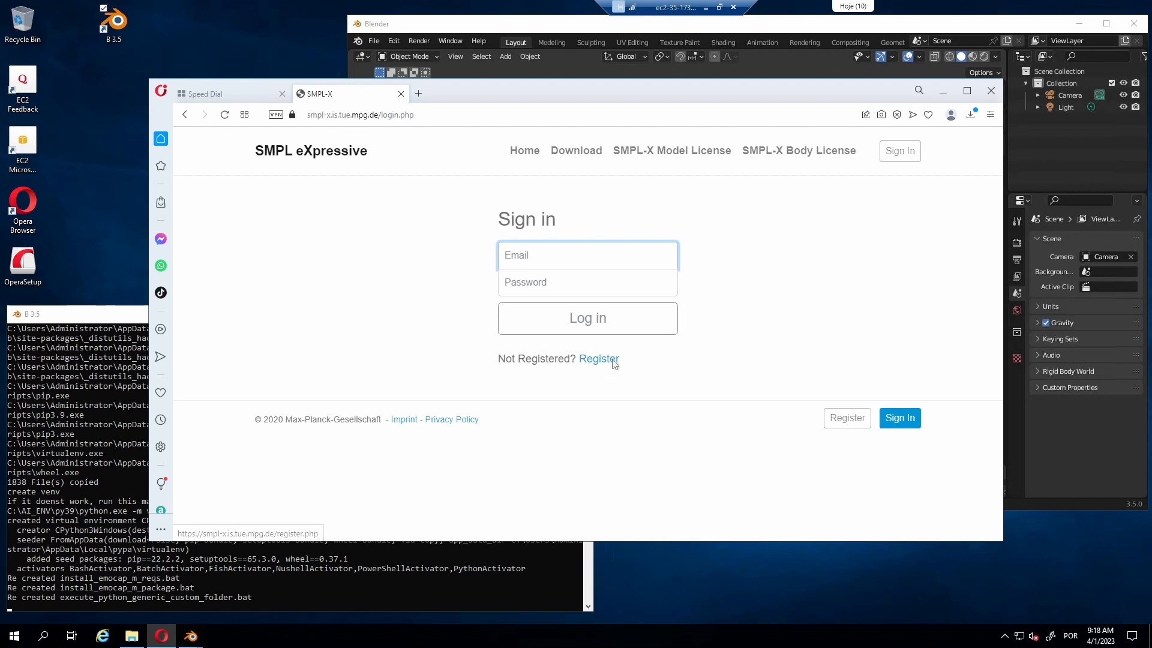
{"action": "left_click", "coordinate": [597, 358]}
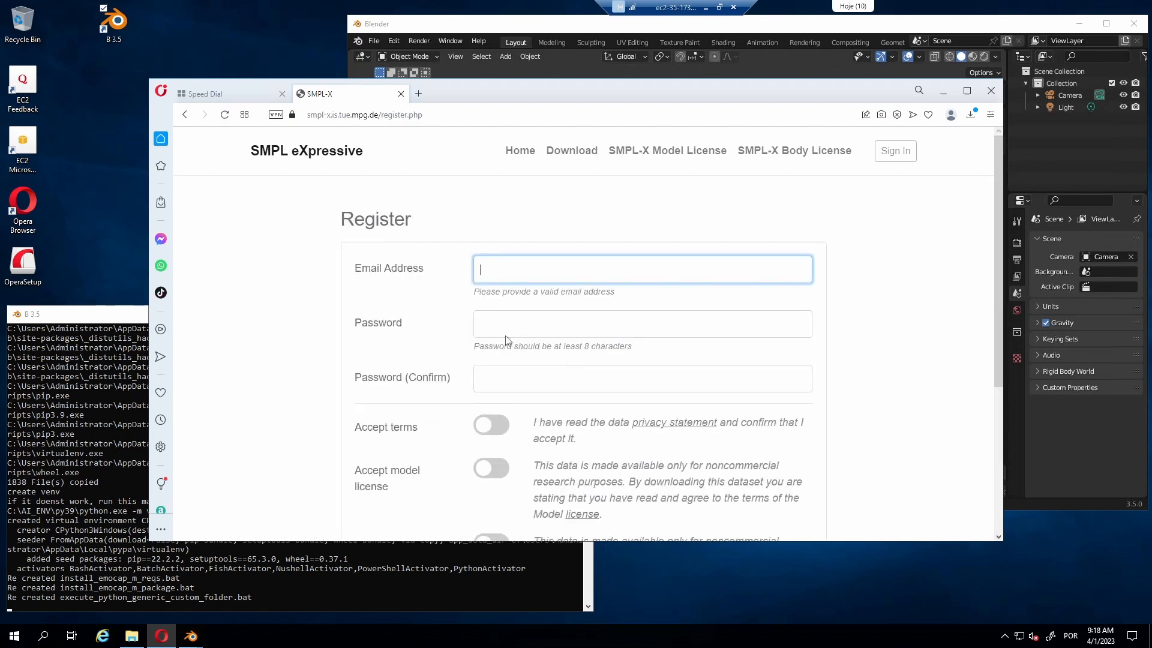
{"action": "scroll", "coordinate": [432, 267], "scroll_direction": "down", "scroll_amount": 2}
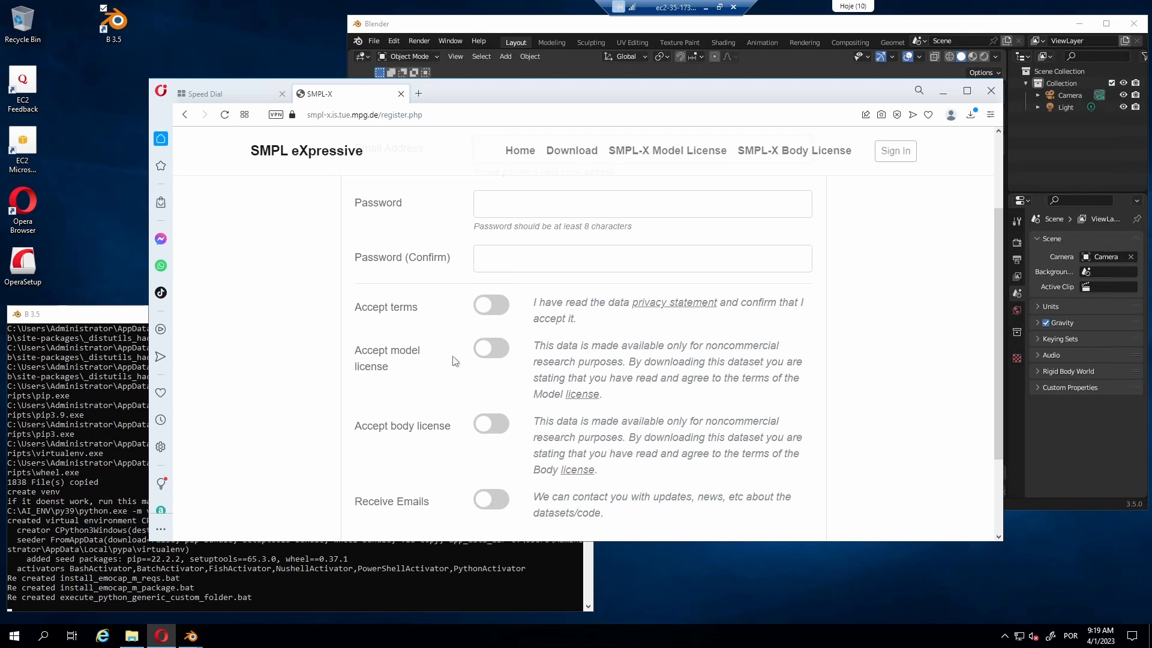
{"action": "scroll", "coordinate": [444, 336], "scroll_direction": "down", "scroll_amount": 2}
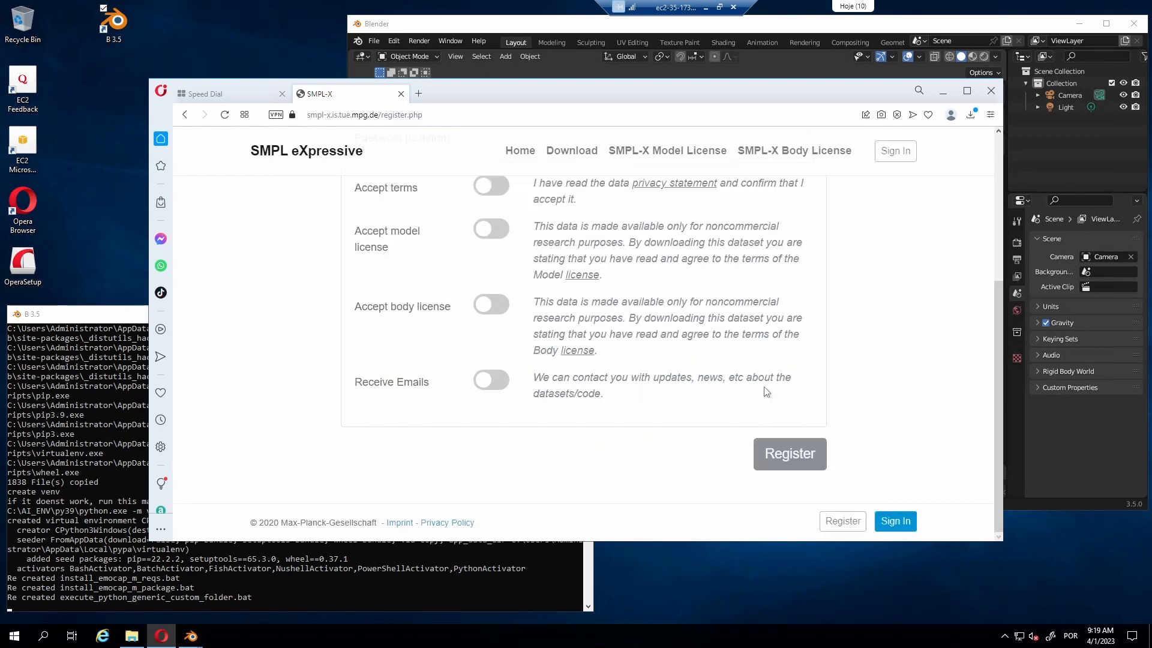
{"action": "left_click", "coordinate": [942, 91]}
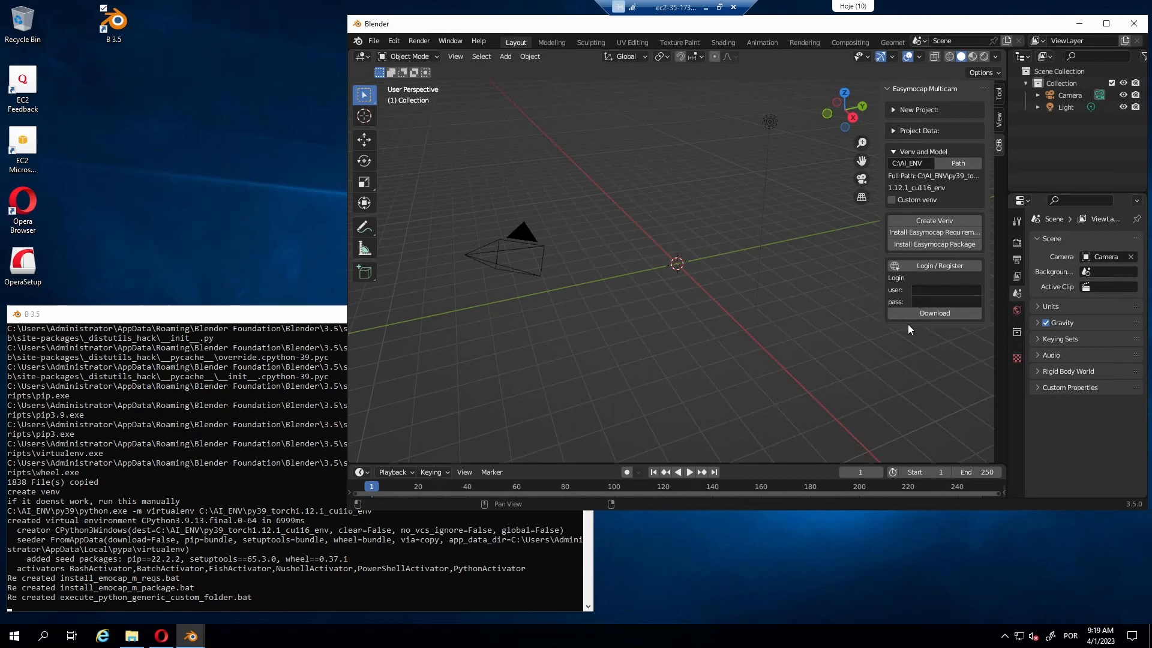
- Create a new project setup named Sample for 2 cameras at 1080 resolution and 60 FPS
{"action": "left_click", "coordinate": [892, 111]}
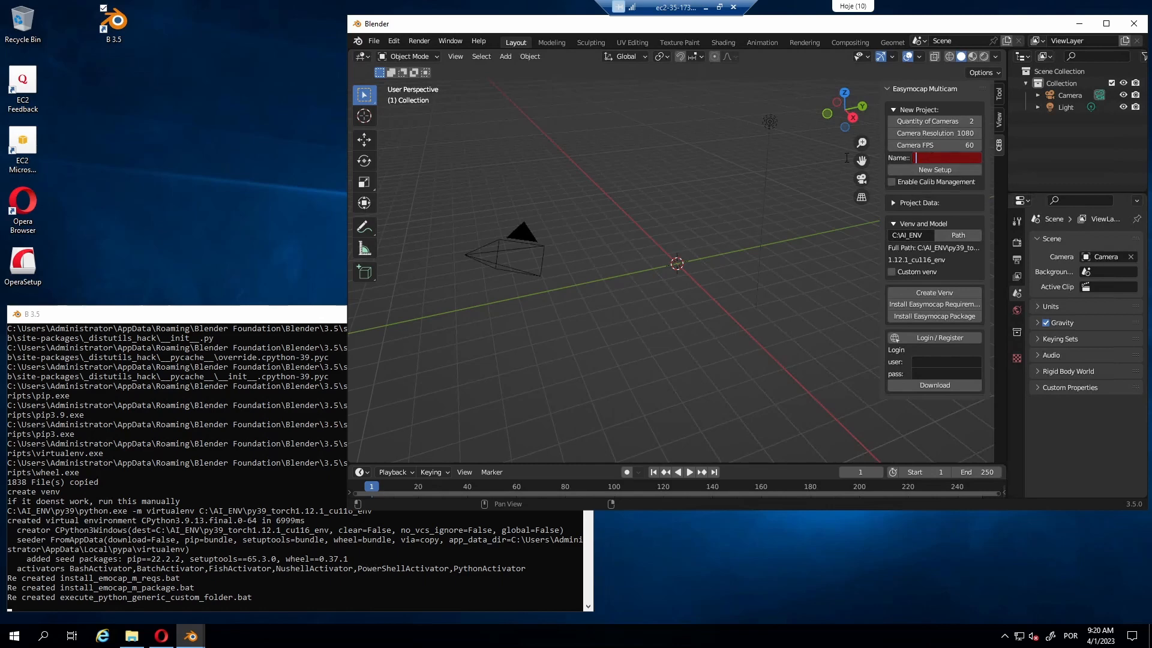
{"action": "type", "text": "Sample"}
{"action": "key", "text": "Return"}
{"action": "left_click", "coordinate": [930, 168]}
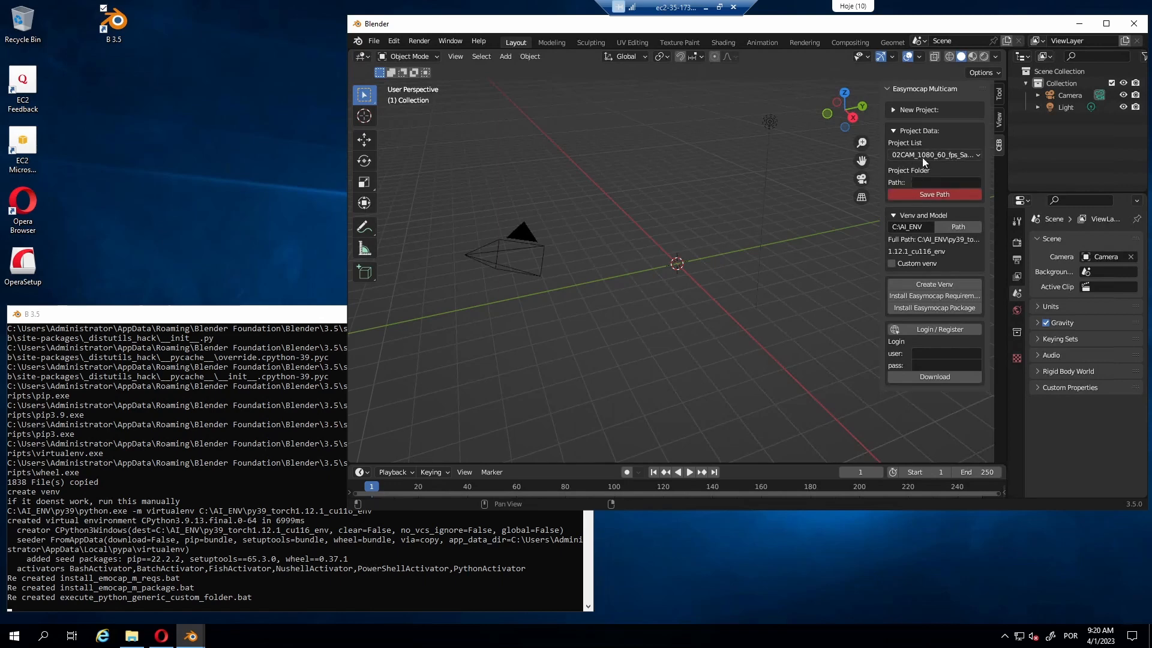
- Keep the 02CAM_1080_60_fps_Sample project selected, start choosing its project path, and create a folder named Project on the C: drive
{"action": "left_click", "coordinate": [922, 156]}
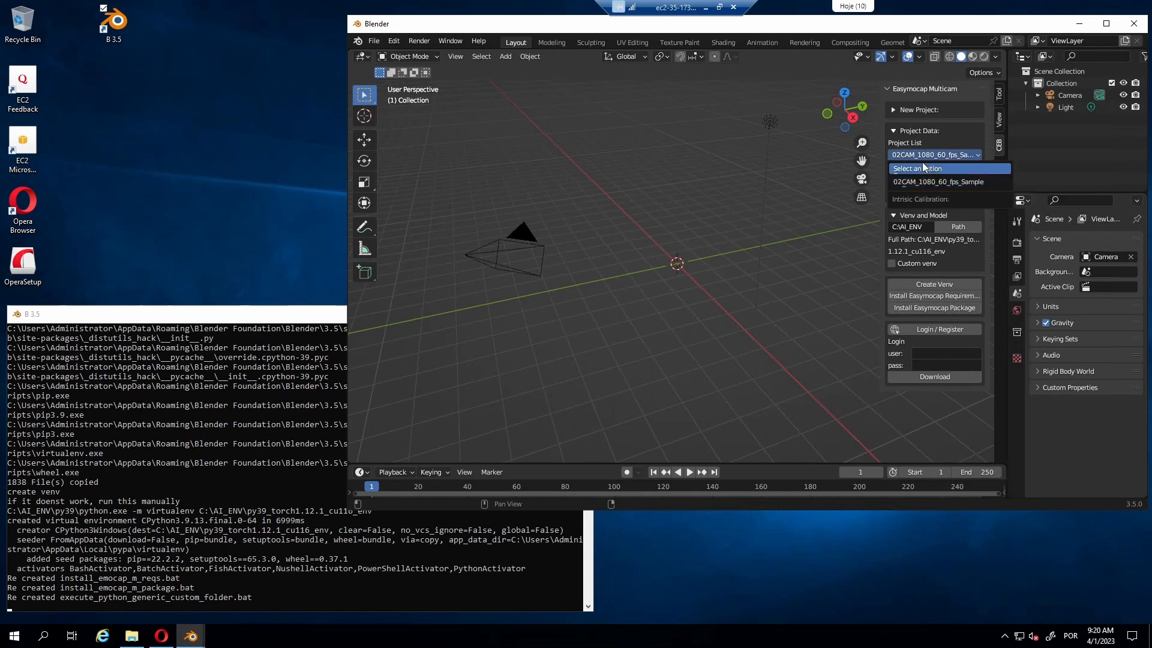
{"action": "left_click", "coordinate": [927, 156]}
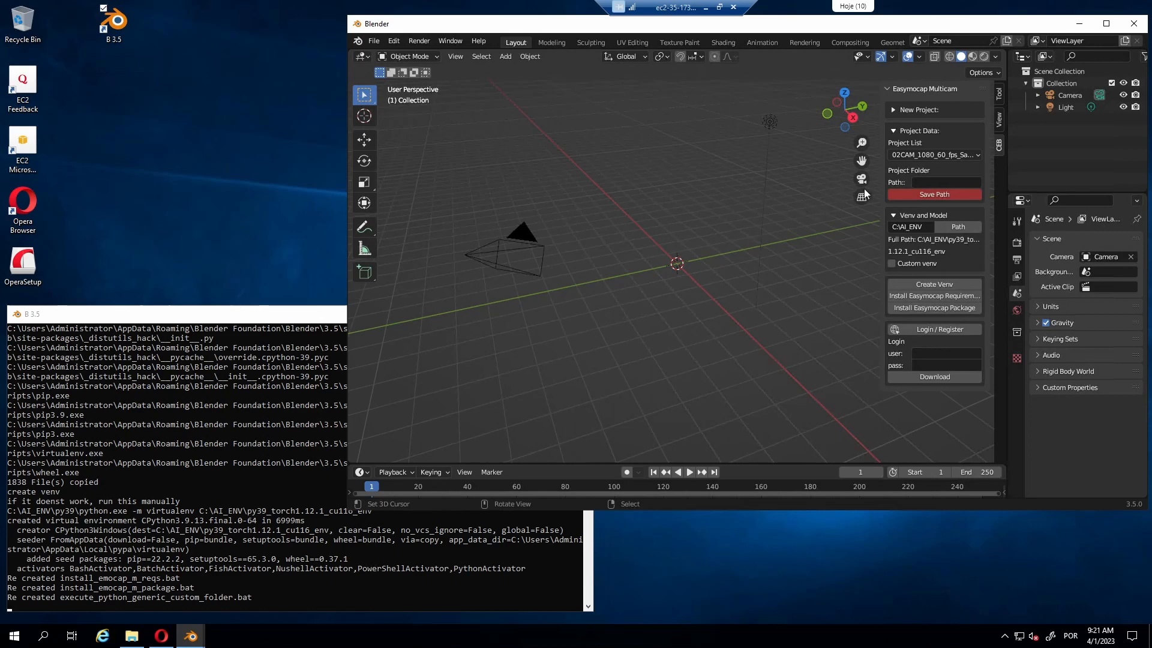
{"action": "left_click", "coordinate": [940, 194]}
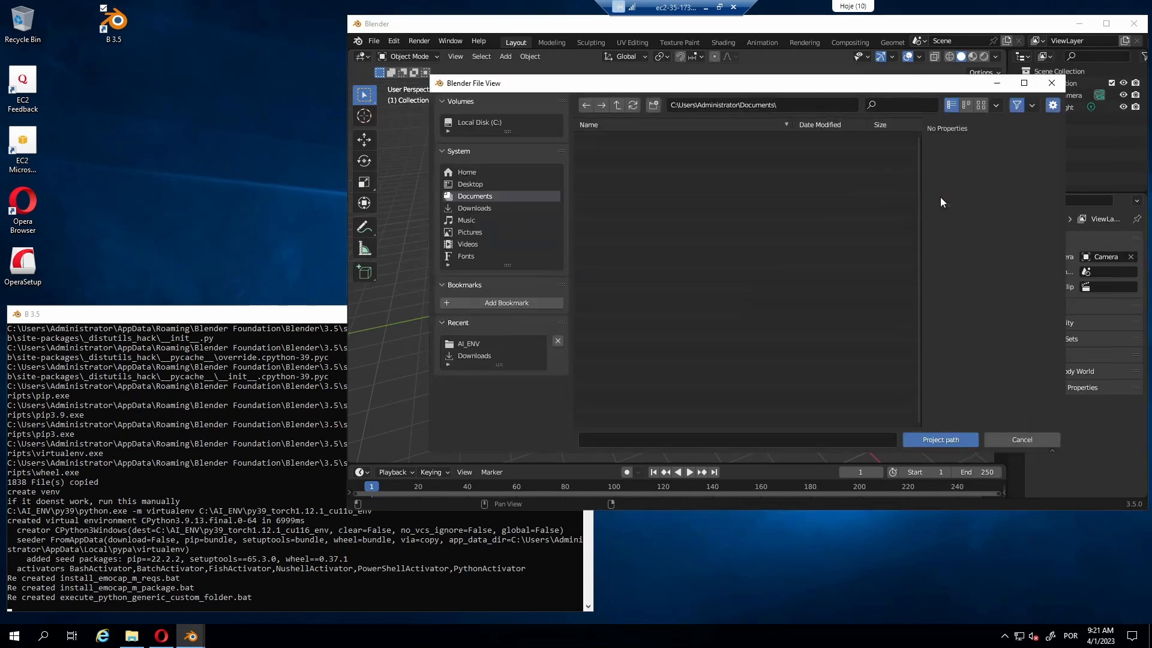
{"action": "left_click", "coordinate": [499, 124]}
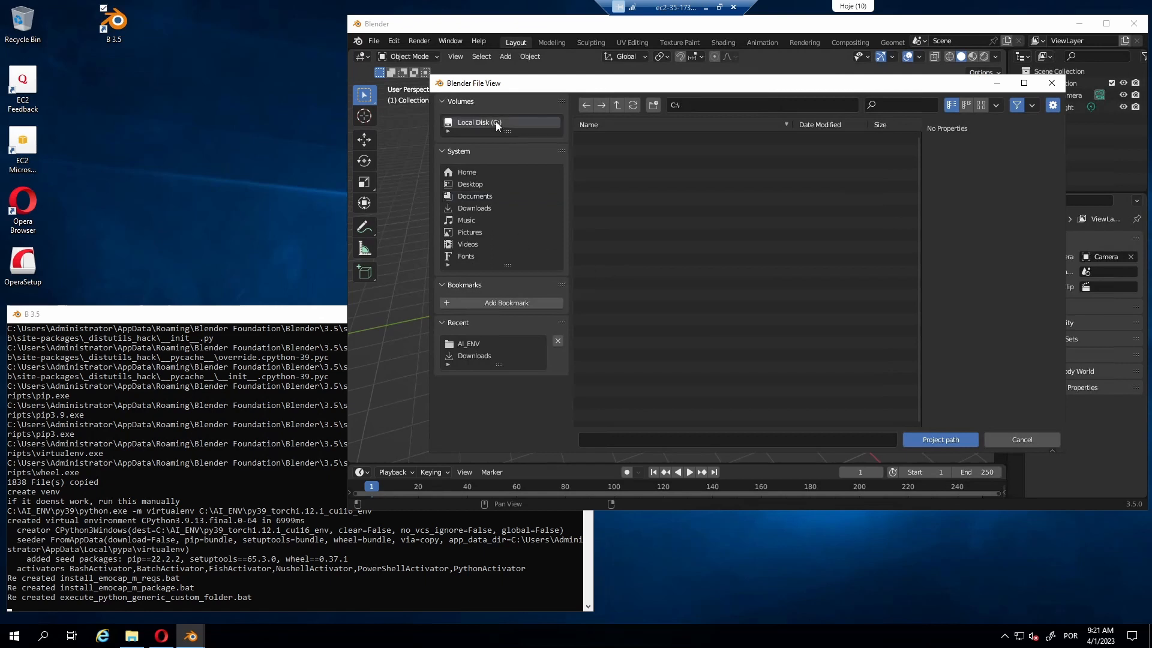
{"action": "left_click", "coordinate": [654, 105]}
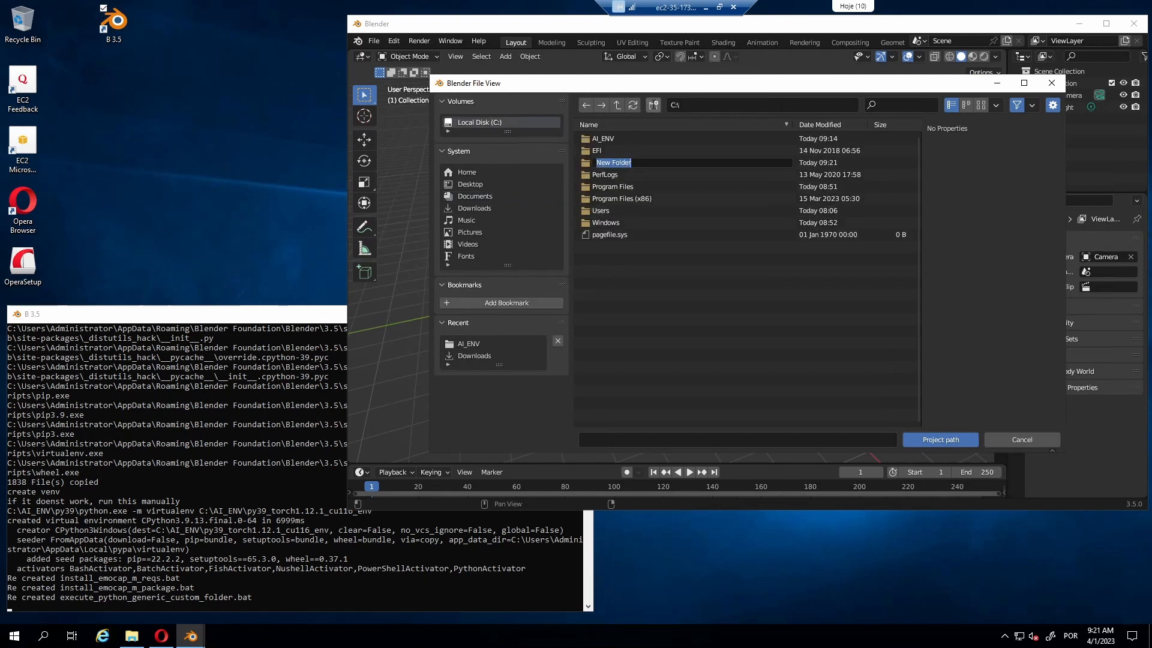
{"action": "type", "text": "Project"}
{"action": "key", "text": "Return"}
- Create a folder named Easymocap1 inside C:\Project and save it as the project path
{"action": "double_click", "coordinate": [606, 201]}
{"action": "left_click", "coordinate": [653, 106]}
{"action": "type", "text": "Easymocap1"}
{"action": "key", "text": "Return"}
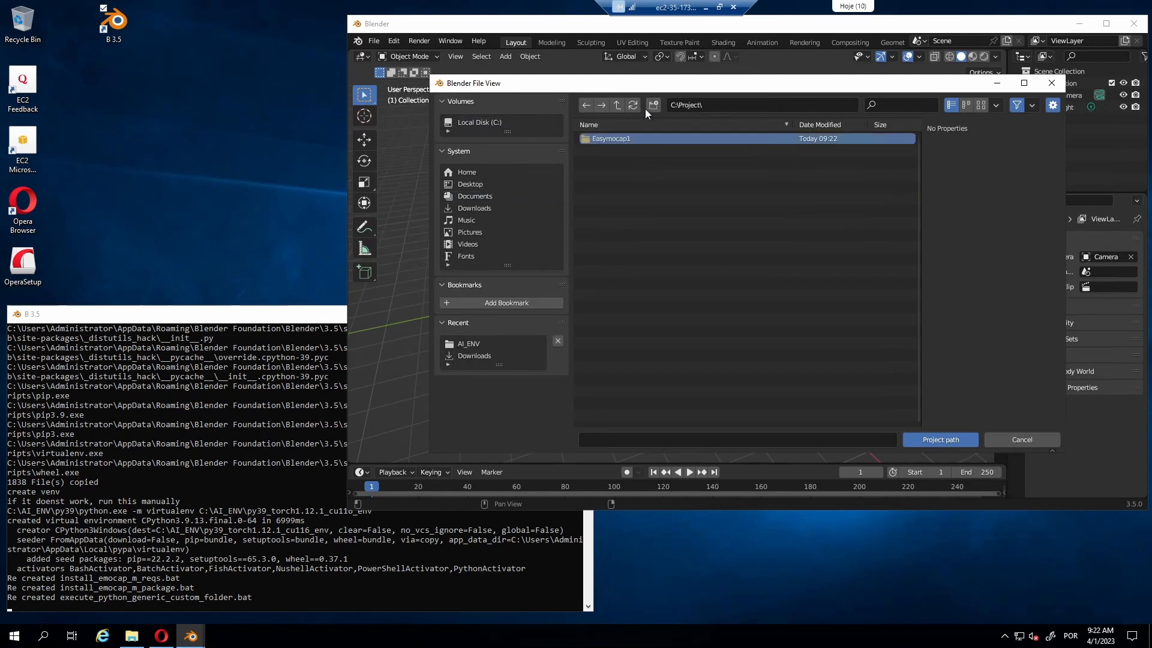
{"action": "double_click", "coordinate": [624, 139]}
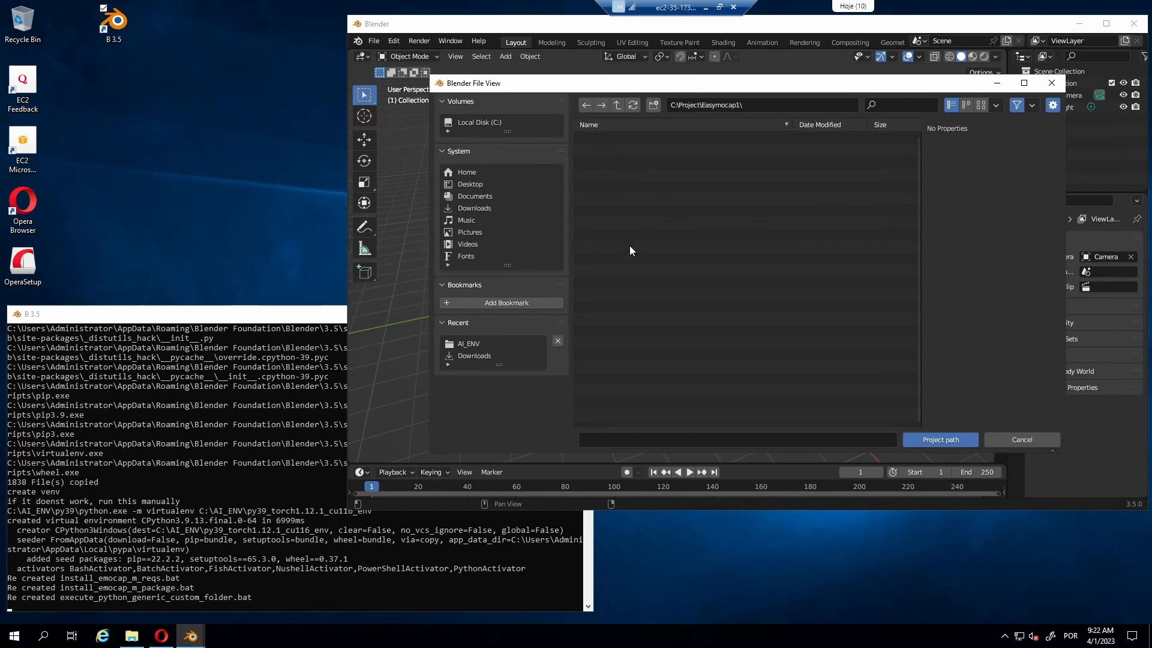
{"action": "left_click", "coordinate": [945, 439]}
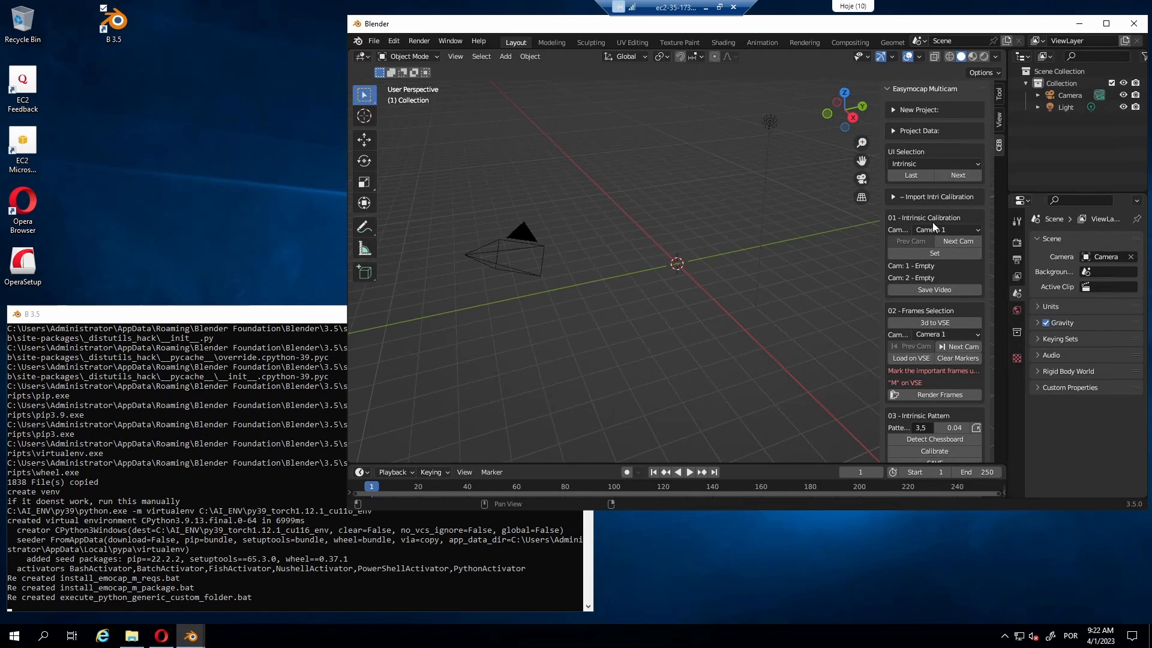
- Insert a space into the Easymocap1 folder name in the project path, making it C:\Project\Ea symocap1
{"action": "left_click", "coordinate": [894, 130]}
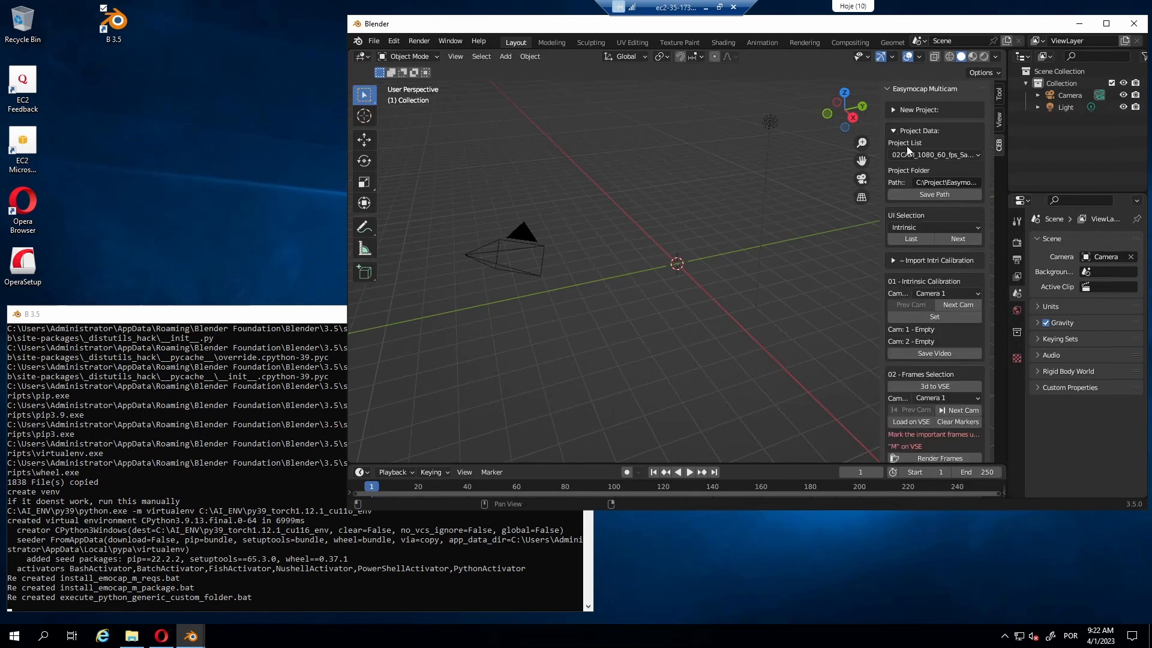
{"action": "left_click", "coordinate": [935, 182]}
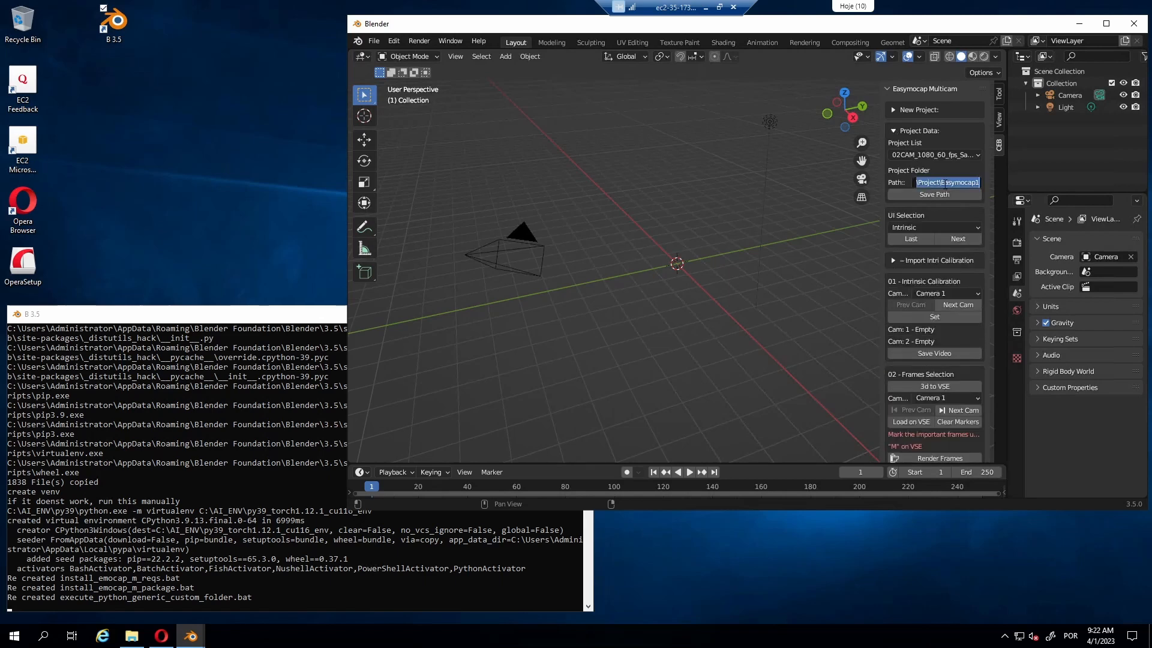
{"action": "left_click", "coordinate": [948, 182]}
{"action": "key", "text": "Right"}
{"action": "key", "text": "Return"}
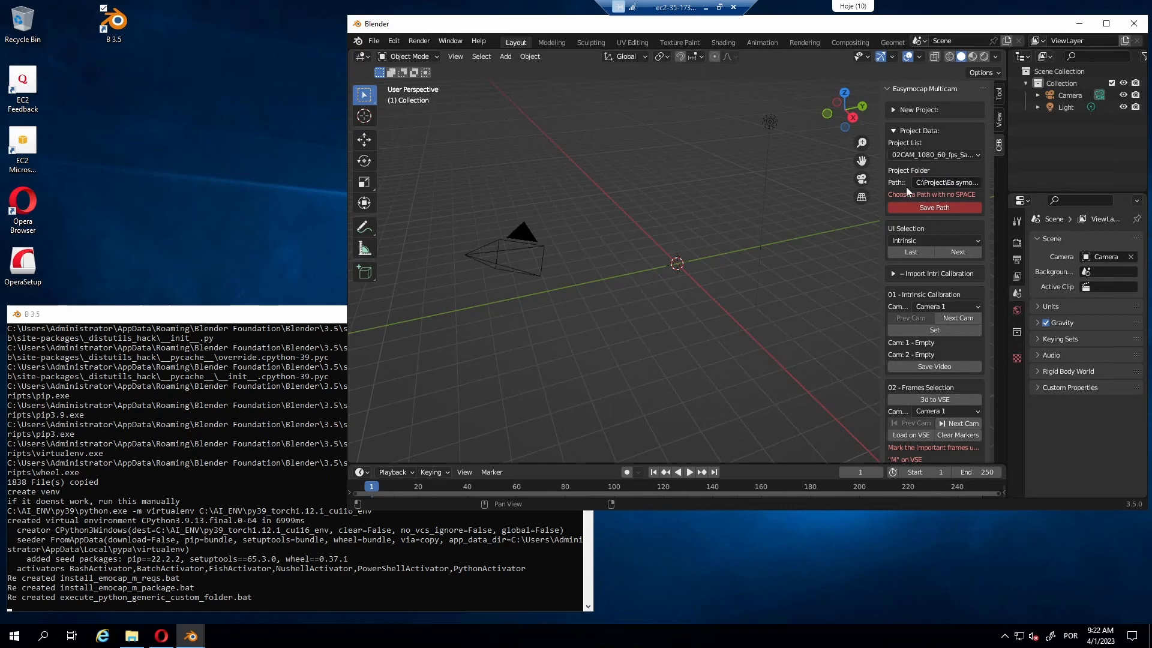
- Remove the space from the project path and save C:\Project\Easymocap1 as the project path again
{"action": "left_click", "coordinate": [955, 183]}
{"action": "left_click", "coordinate": [953, 183]}
{"action": "key", "text": "BackSpace"}
{"action": "key", "text": "Return"}
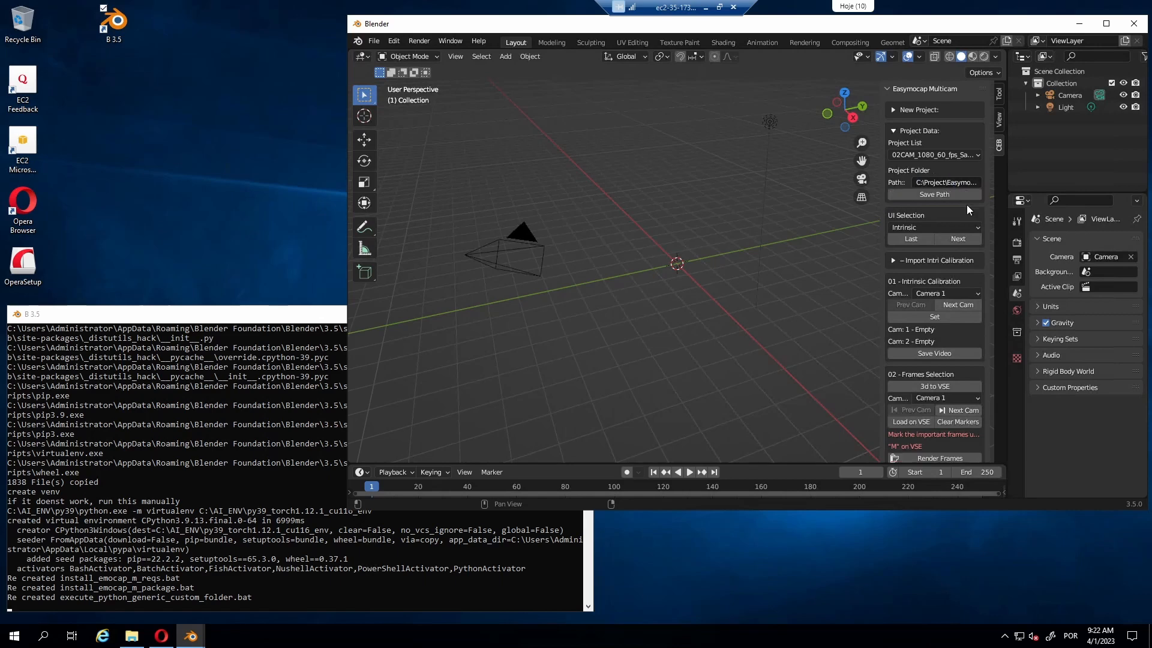
{"action": "left_click", "coordinate": [941, 192]}
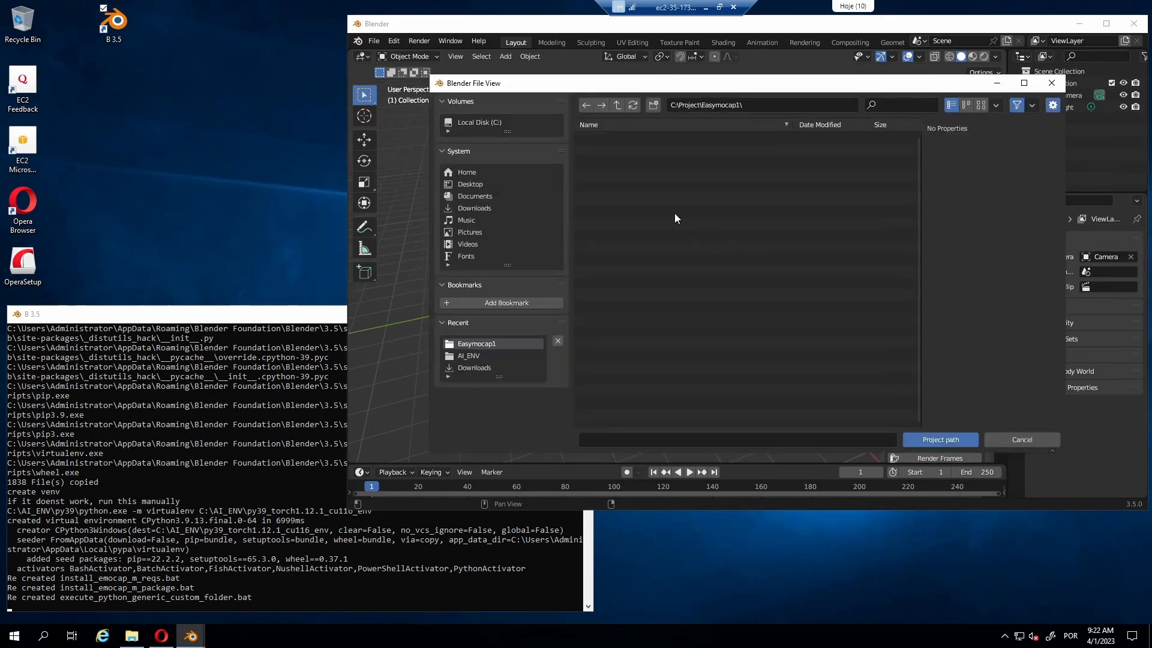
{"action": "left_click", "coordinate": [941, 440]}
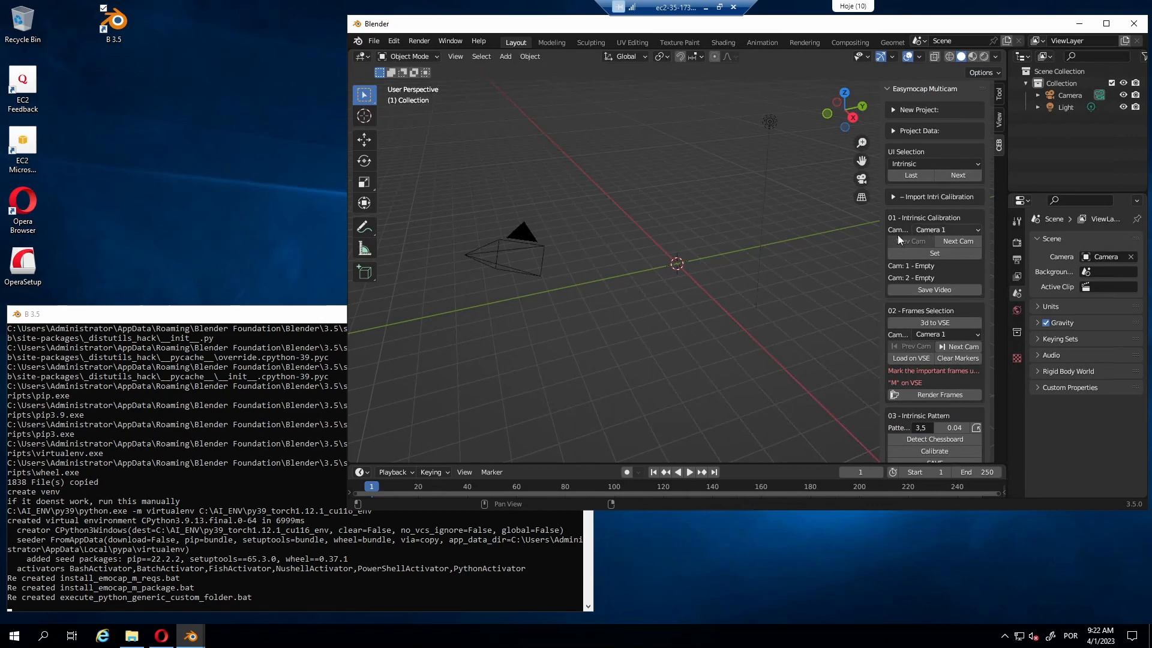
{"action": "scroll", "coordinate": [905, 225], "scroll_direction": "down", "scroll_amount": 2}
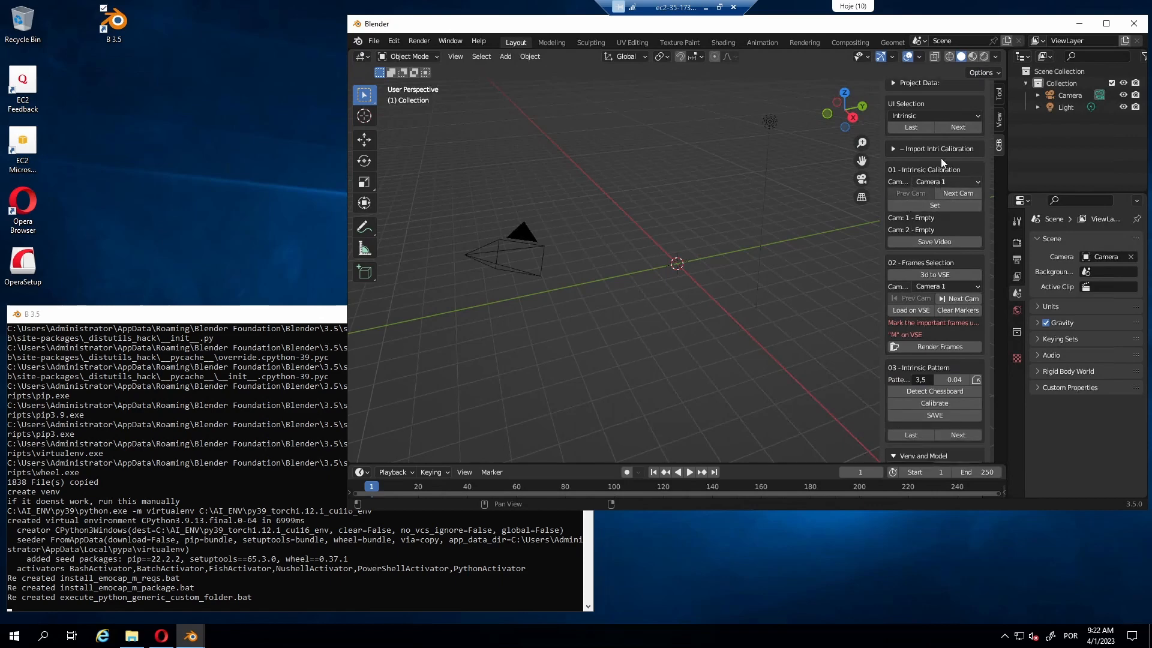
{"action": "scroll", "coordinate": [927, 181], "scroll_direction": "up", "scroll_amount": 5}
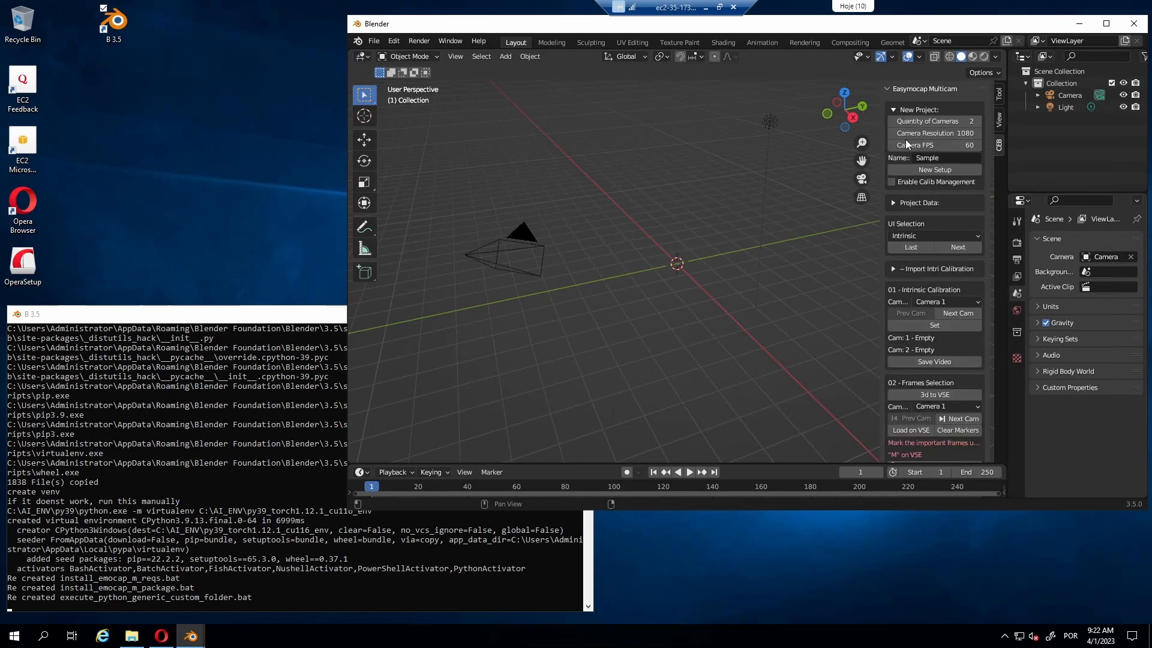
{"action": "left_click", "coordinate": [895, 110]}
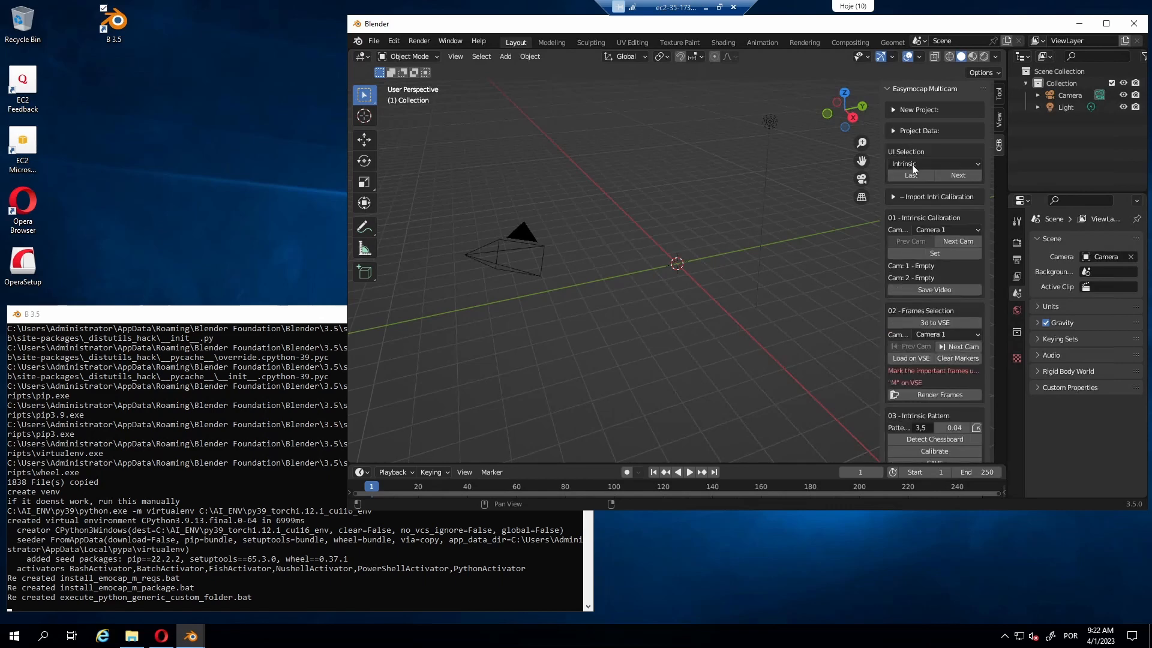
- Set CAM_02.mp4 from the _Intrinsic_Calib_Videos folder of the downloaded sample videos as Camera 1's intrinsic calibration video
{"action": "left_click", "coordinate": [936, 229]}
{"action": "left_click", "coordinate": [934, 253]}
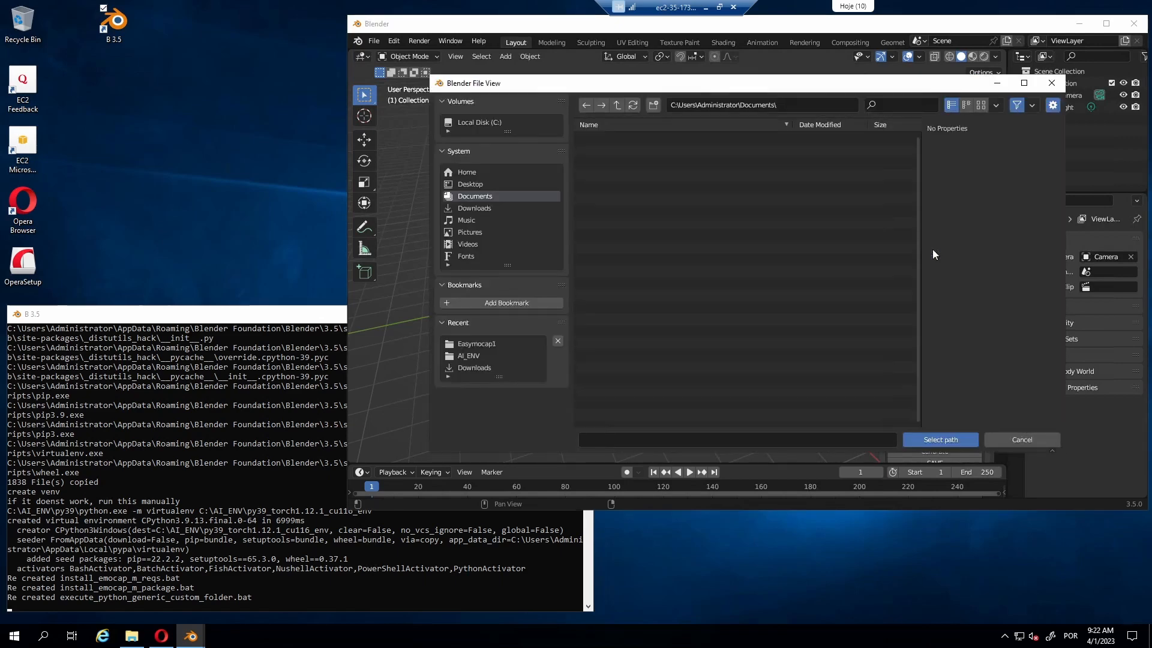
{"action": "left_click", "coordinate": [479, 207]}
{"action": "double_click", "coordinate": [619, 152]}
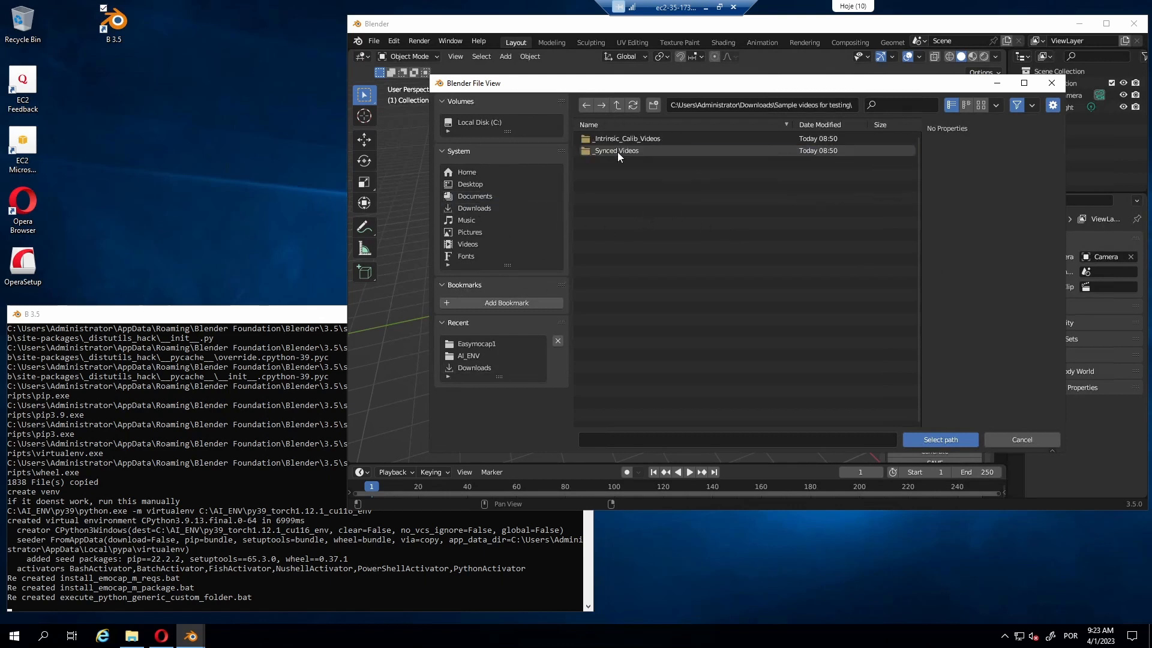
{"action": "double_click", "coordinate": [610, 138]}
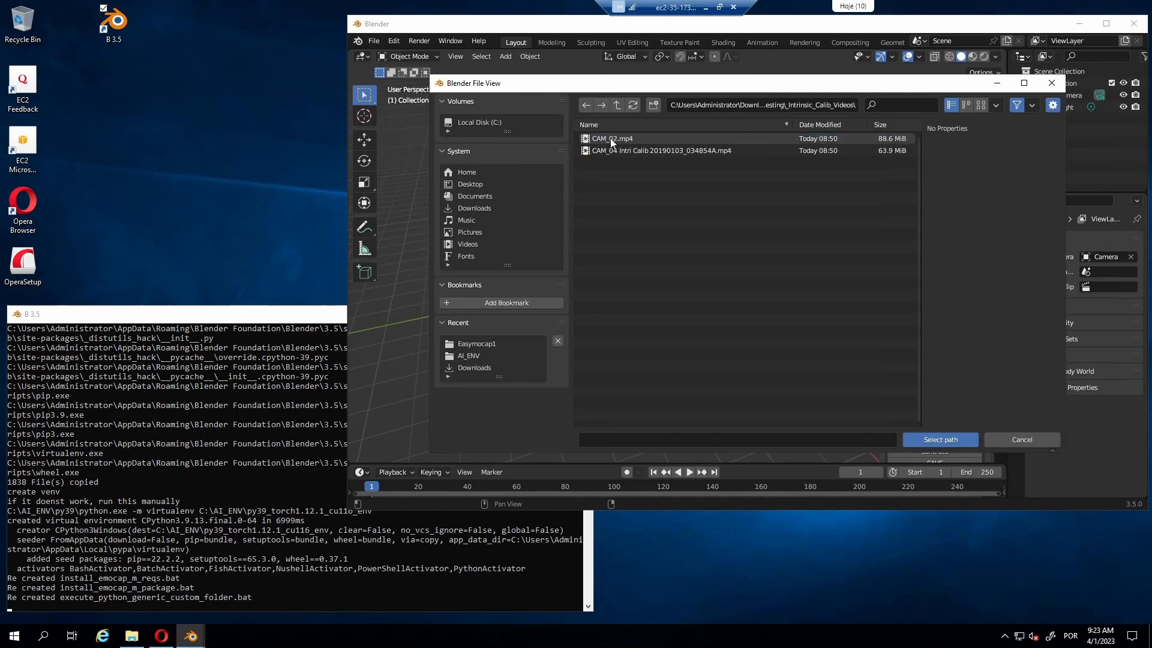
{"action": "double_click", "coordinate": [610, 138]}
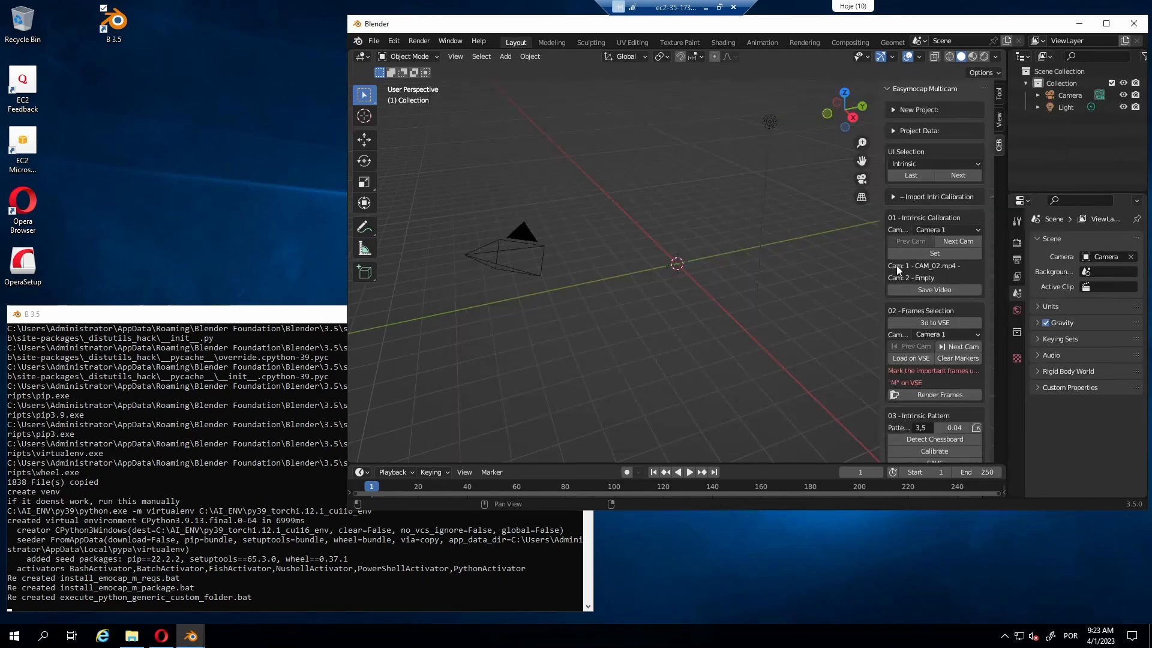
- Set CAM_04 Intri Calib 20190103_034854A.mp4 as the intrinsic calibration video for Camera 2
{"action": "left_click", "coordinate": [954, 241]}
{"action": "left_click", "coordinate": [931, 253]}
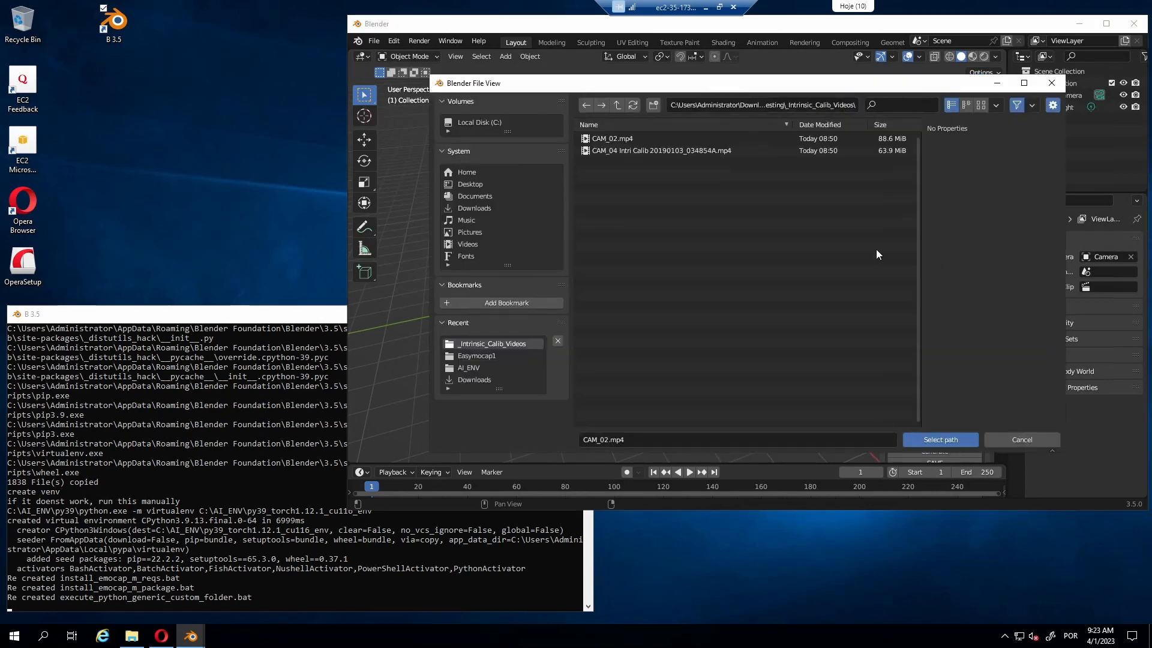
{"action": "double_click", "coordinate": [628, 151]}
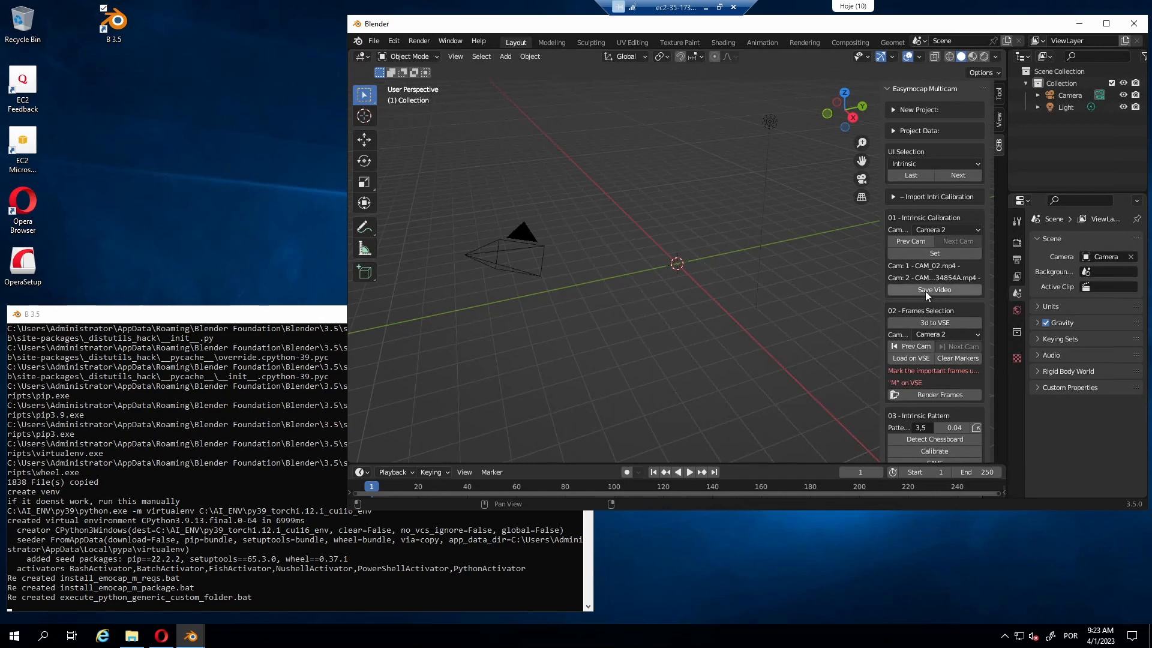
- Switch the 3D view to the video sequencer for frame selection and load Camera 1's calibration video with the whole clip in view
{"action": "left_click", "coordinate": [932, 326]}
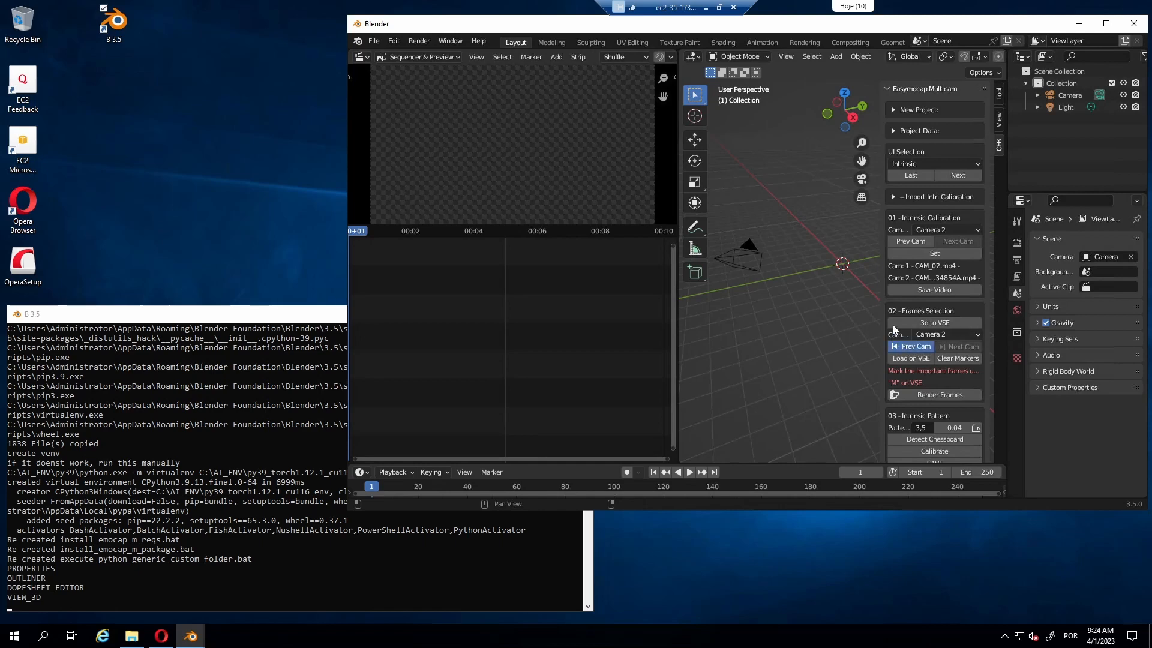
{"action": "left_click", "coordinate": [905, 345]}
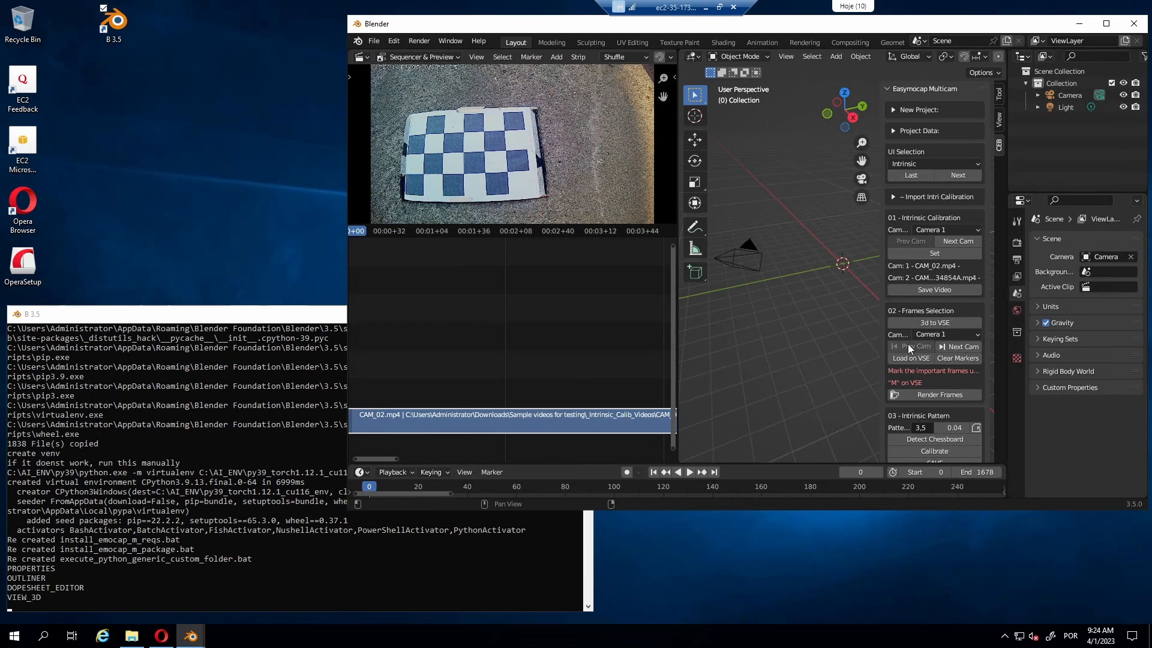
{"action": "left_click", "coordinate": [899, 357]}
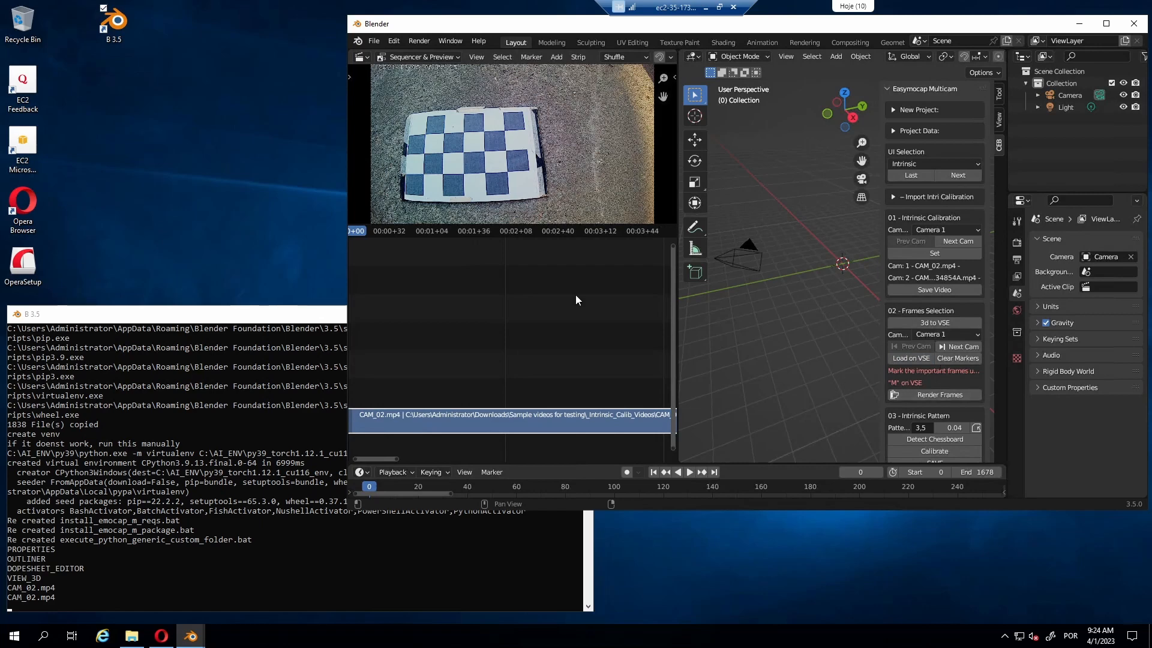
{"action": "scroll", "coordinate": [486, 293], "scroll_direction": "down", "scroll_amount": 2}
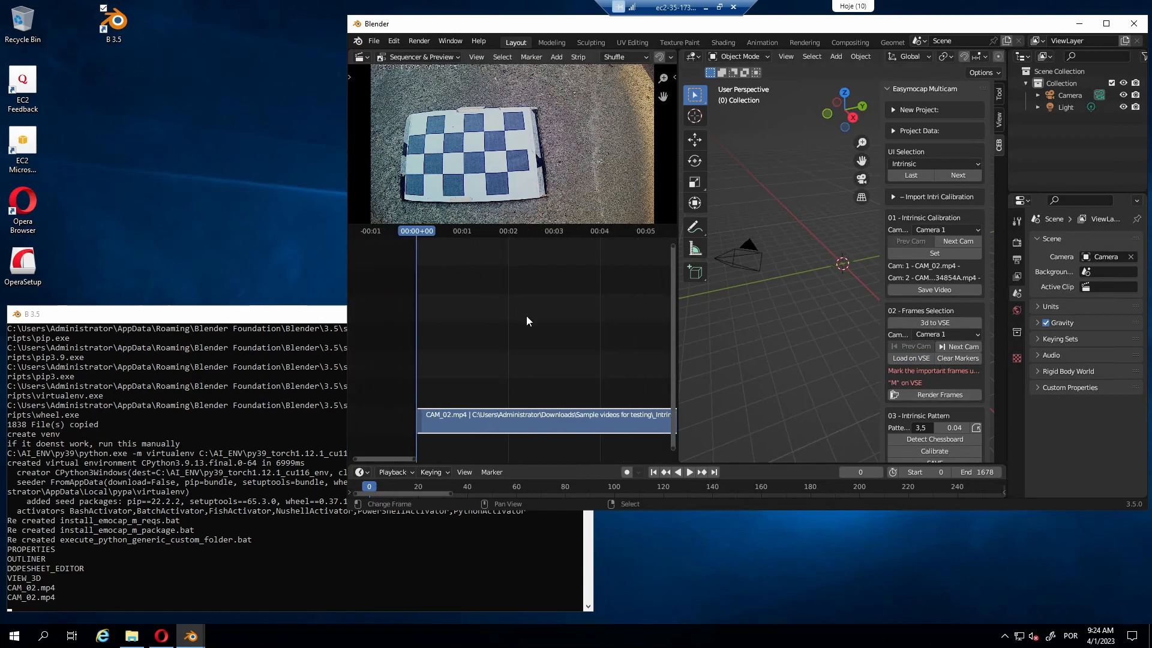
{"action": "scroll", "coordinate": [564, 338], "scroll_direction": "down", "scroll_amount": 3}
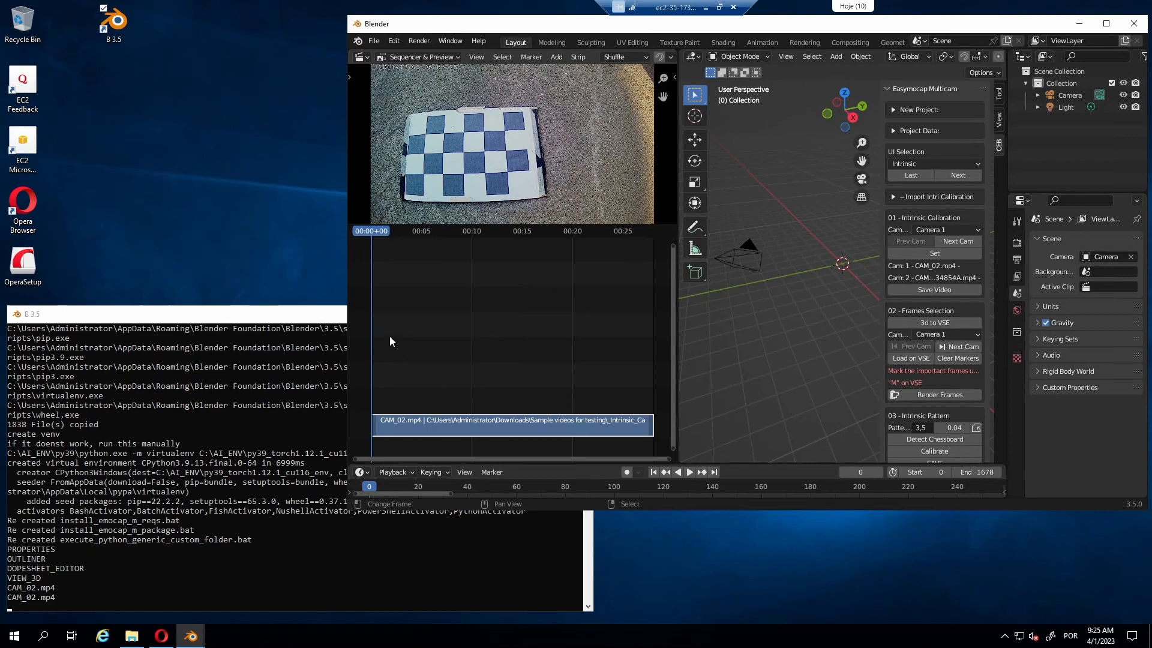
- Add markers at varied chessboard positions along Camera 1's calibration clip, from frame 0 through frame 1092
{"action": "key", "text": "m"}
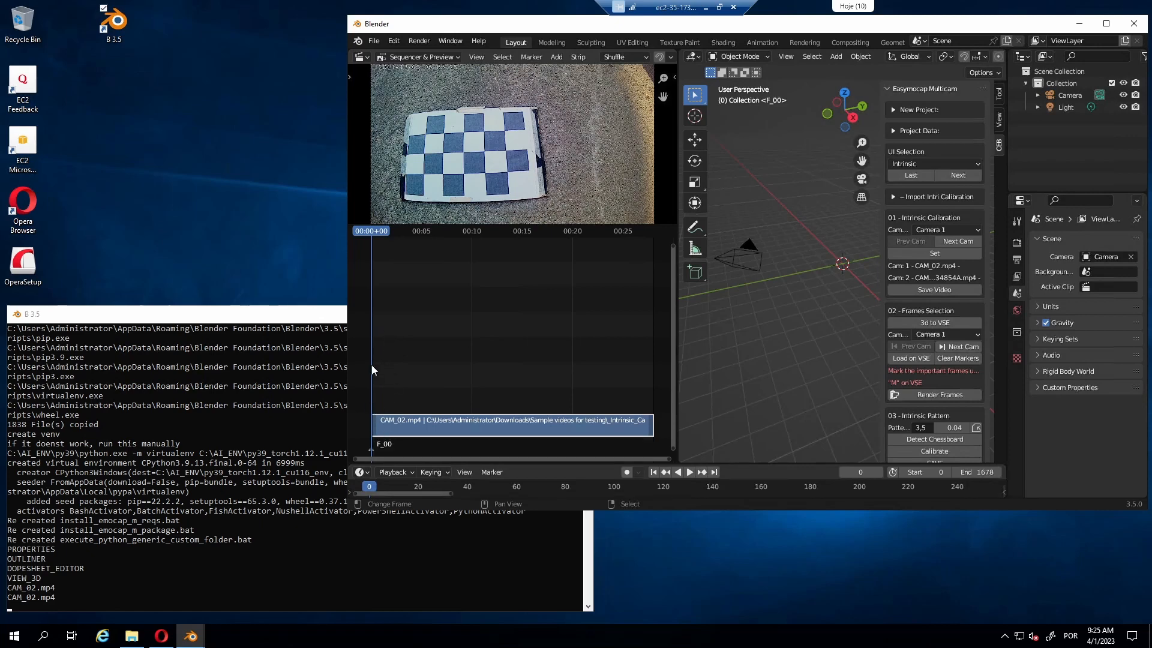
{"action": "key", "text": "space"}
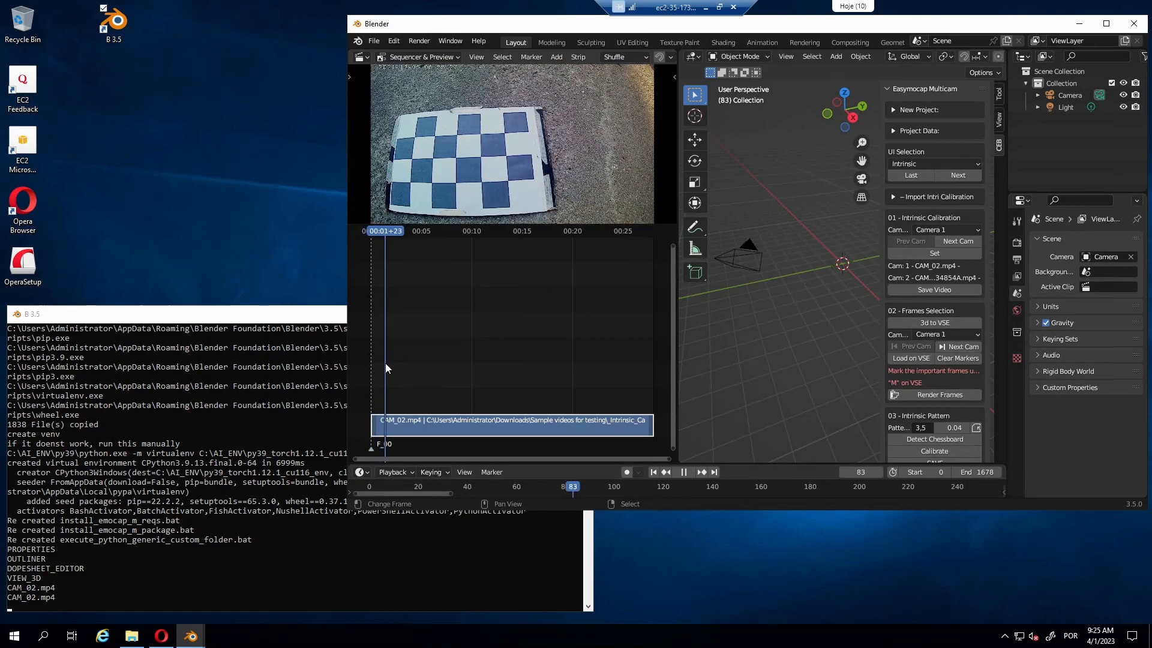
{"action": "key", "text": "m"}
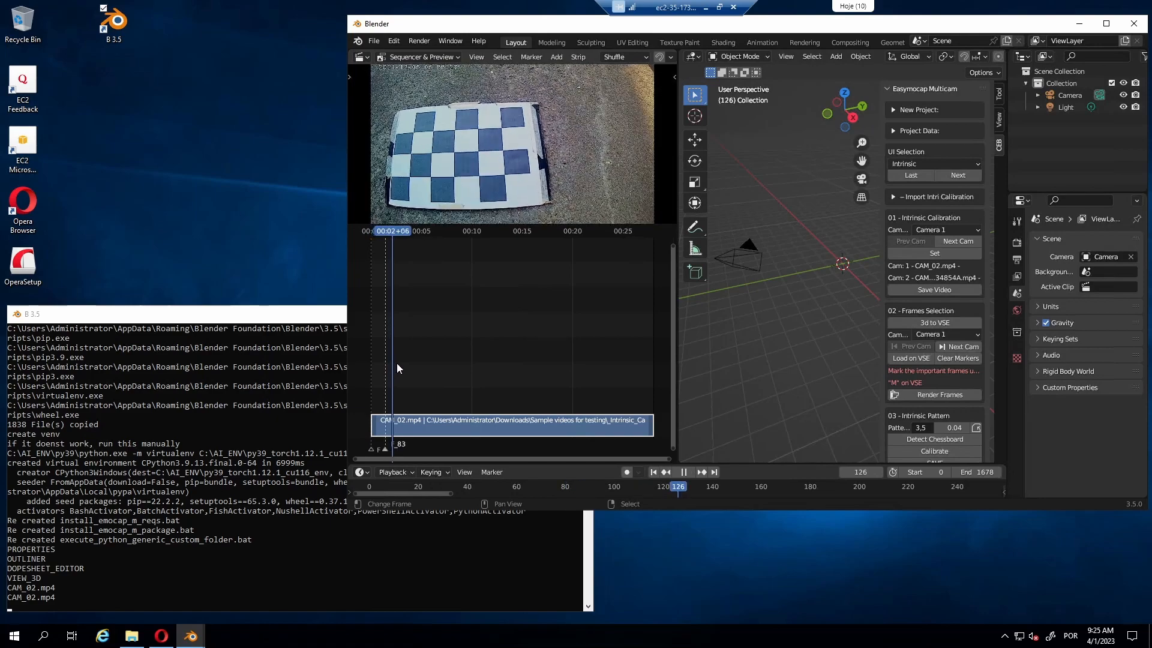
{"action": "key", "text": "space"}
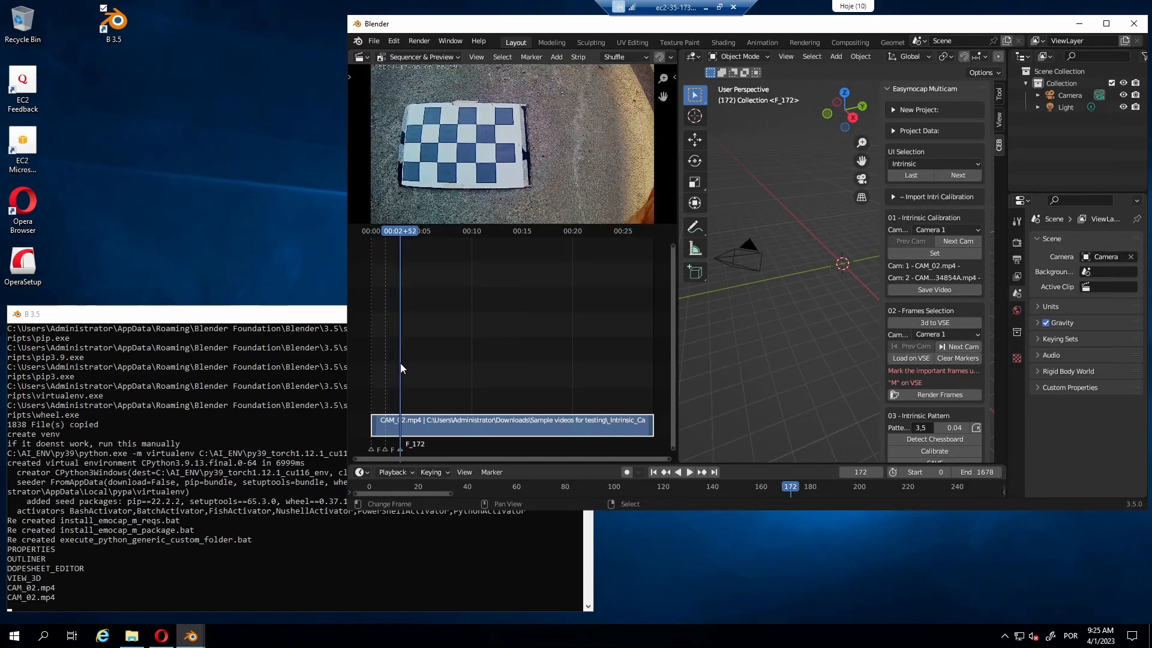
{"action": "key", "text": "space"}
{"action": "key", "text": "space"}
{"action": "key", "text": "m"}
{"action": "mouse_move", "coordinate": [405, 363]}
{"action": "left_mouse_down"}
{"action": "mouse_move", "coordinate": [468, 373]}
{"action": "mouse_move", "coordinate": [438, 357]}
{"action": "mouse_move", "coordinate": [556, 388]}
{"action": "left_mouse_up"}
{"action": "key", "text": "m"}
{"action": "key", "text": "m"}
{"action": "key", "text": "m"}
{"action": "key", "text": "m"}
{"action": "key", "text": "m"}
{"action": "key", "text": "m"}
{"action": "key", "text": "m"}
{"action": "key", "text": "m"}
{"action": "key", "text": "m"}
{"action": "key", "text": "m"}
{"action": "key", "text": "m"}
{"action": "key", "text": "m"}
{"action": "key", "text": "m"}
{"action": "key", "text": "m"}
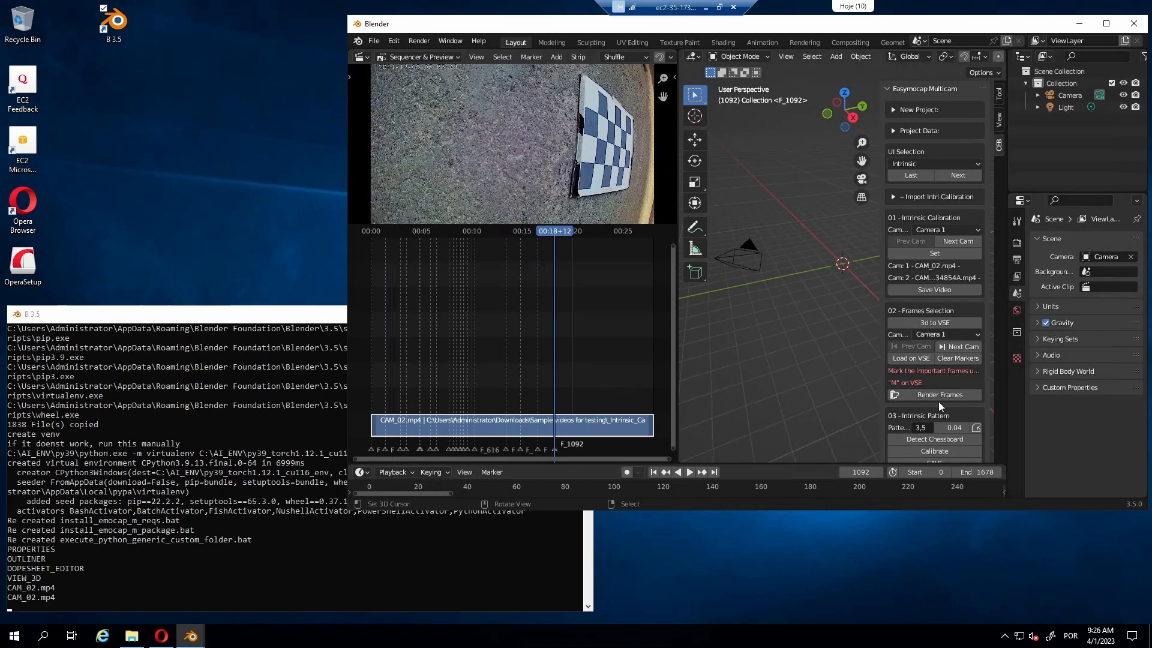
- Render the marked frames of Camera 1 and load Camera 2's calibration video for frame selection
{"action": "left_click", "coordinate": [929, 398]}
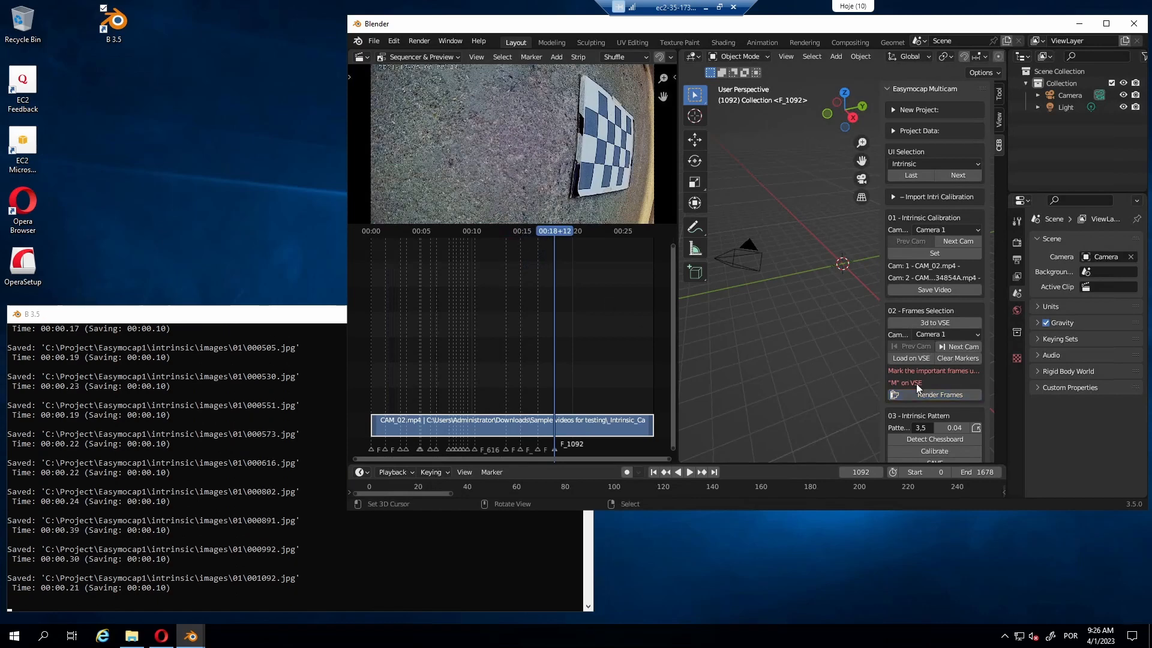
{"action": "left_click", "coordinate": [960, 347]}
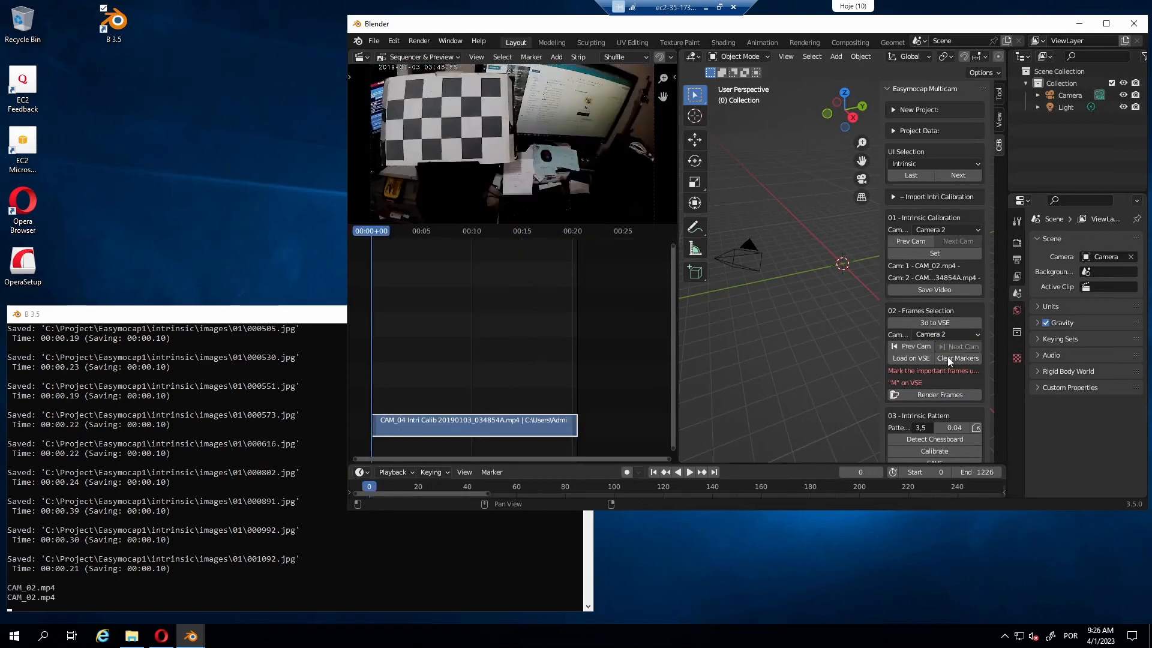
- Add markers at varied chessboard positions along Camera 2's calibration clip up to frame 995, and render the marked frames
{"action": "left_click_drag", "start_coordinate": [374, 365], "coordinate": [534, 382]}
{"action": "key", "text": "m"}
{"action": "left_click", "coordinate": [922, 396]}
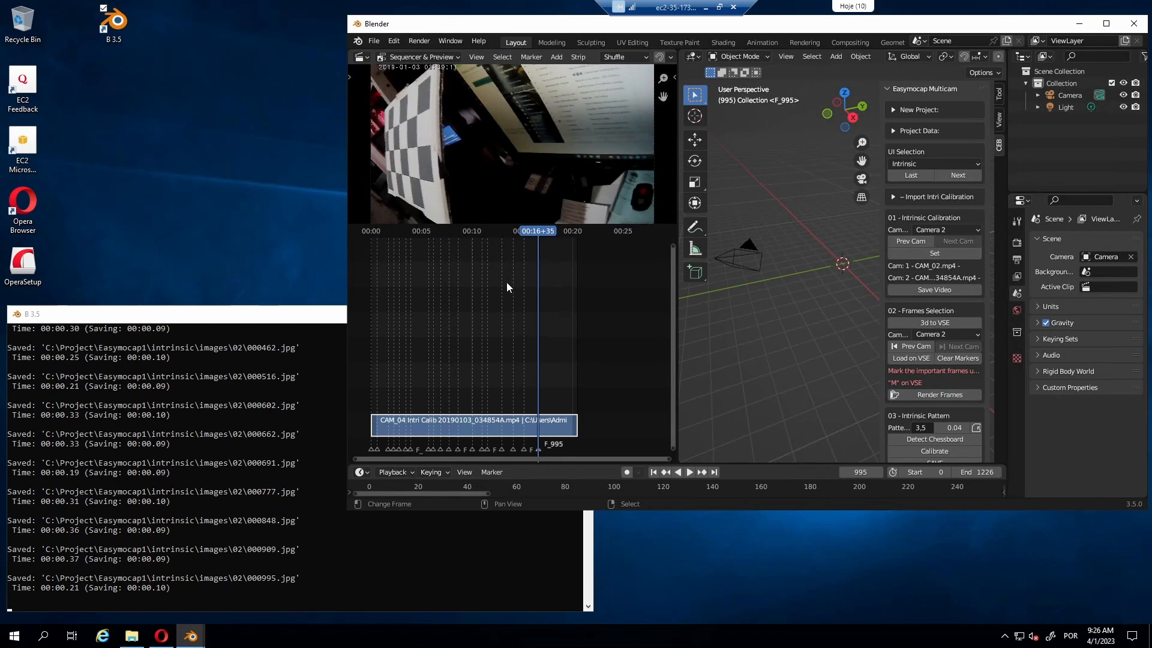
- Detect the chessboard in both cameras' rendered frames and run the intrinsic calibration
{"action": "left_click_drag", "start_coordinate": [532, 285], "coordinate": [497, 304]}
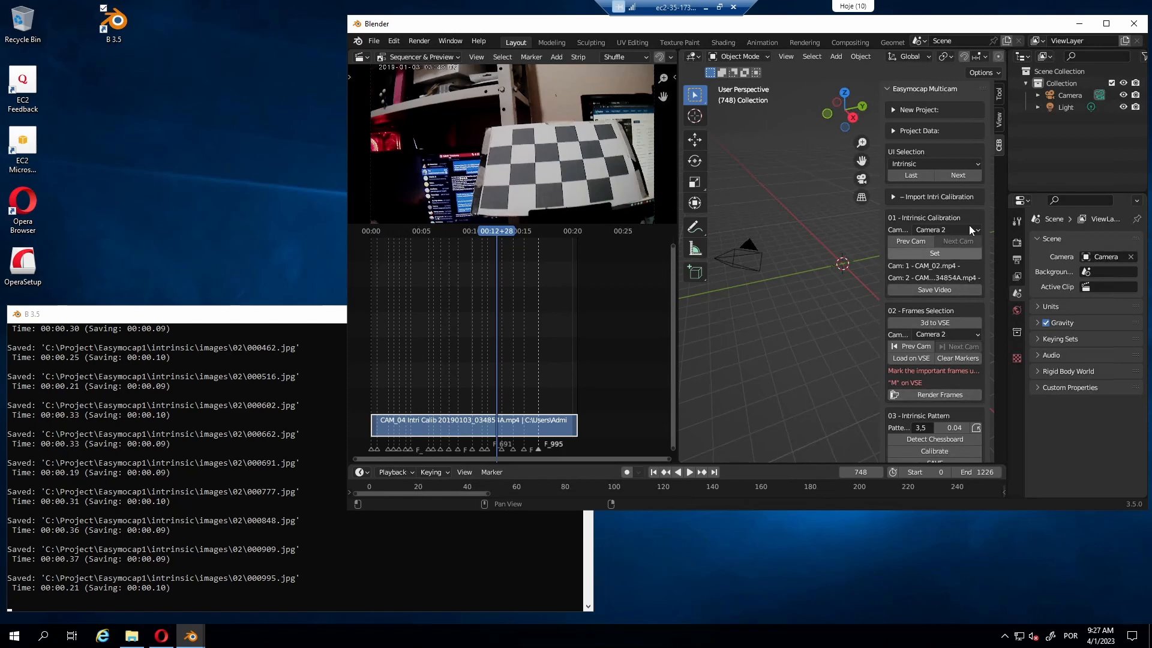
{"action": "scroll", "coordinate": [935, 252], "scroll_direction": "down", "scroll_amount": 7}
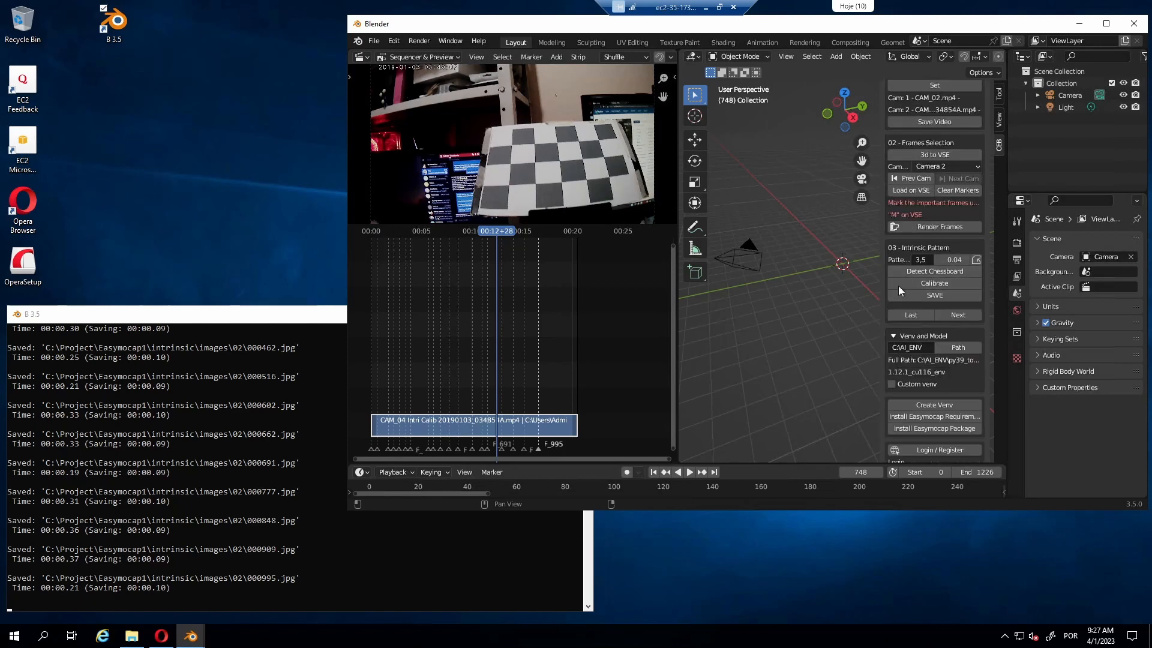
{"action": "left_click", "coordinate": [931, 274]}
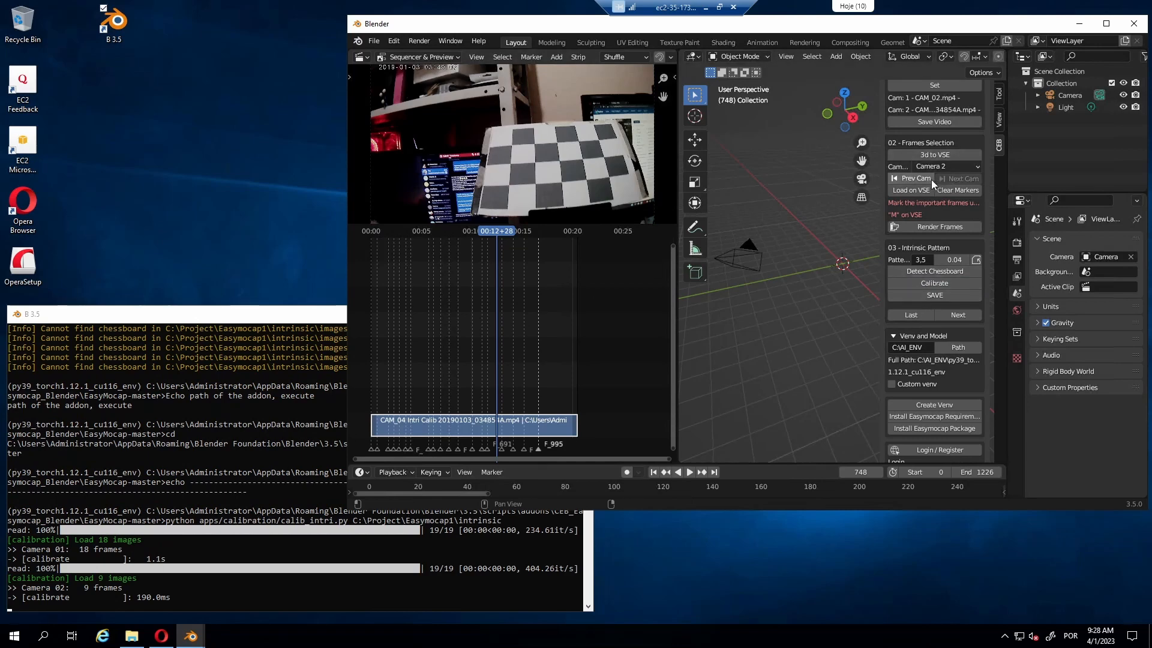
- Enable calibration management for the project and open the 02CAM_1080_60_fps_Sample folder inside the calibration folder
{"action": "scroll", "coordinate": [931, 179], "scroll_direction": "up", "scroll_amount": 6}
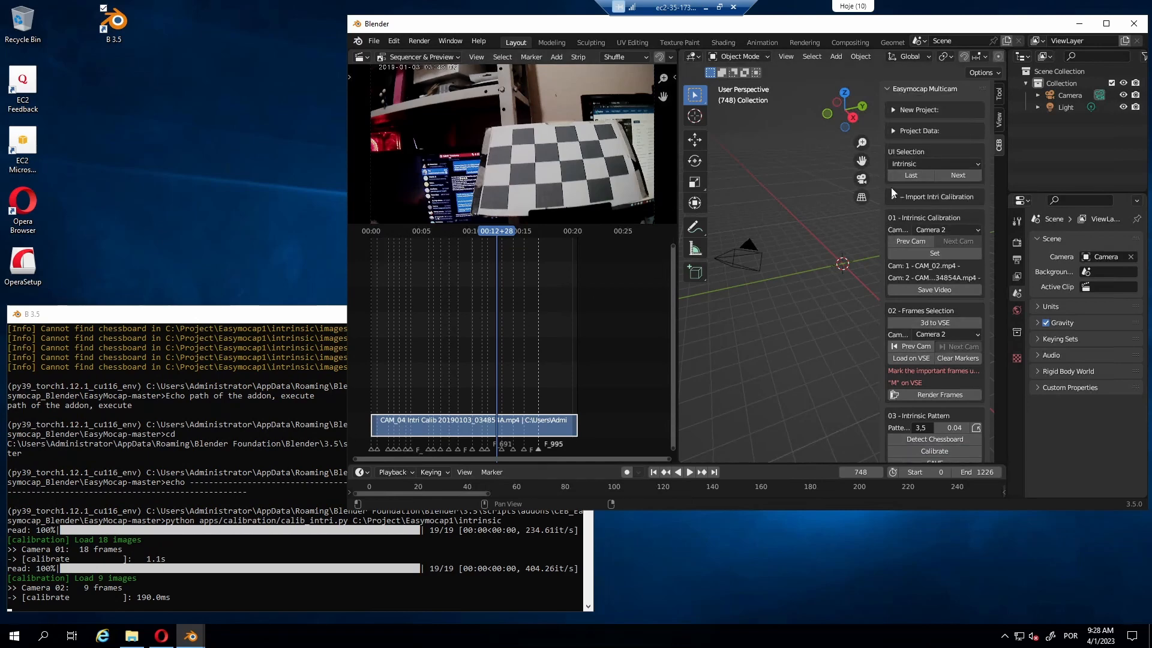
{"action": "left_click", "coordinate": [892, 133]}
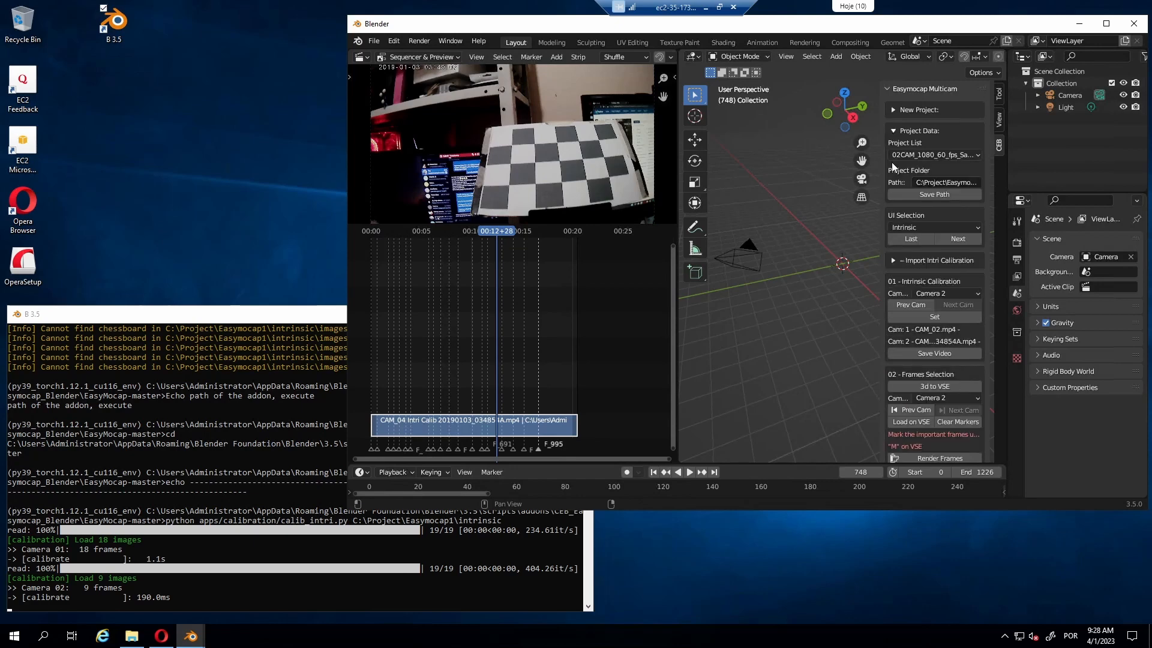
{"action": "left_click", "coordinate": [892, 127]}
{"action": "left_click", "coordinate": [892, 111]}
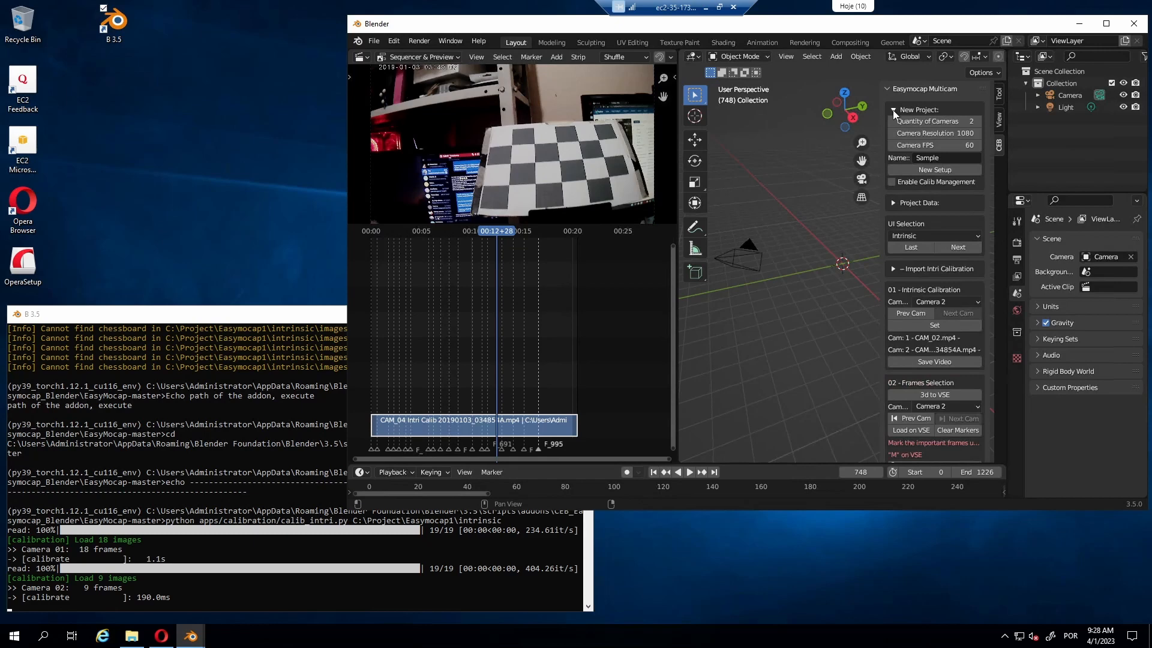
{"action": "left_click", "coordinate": [891, 182]}
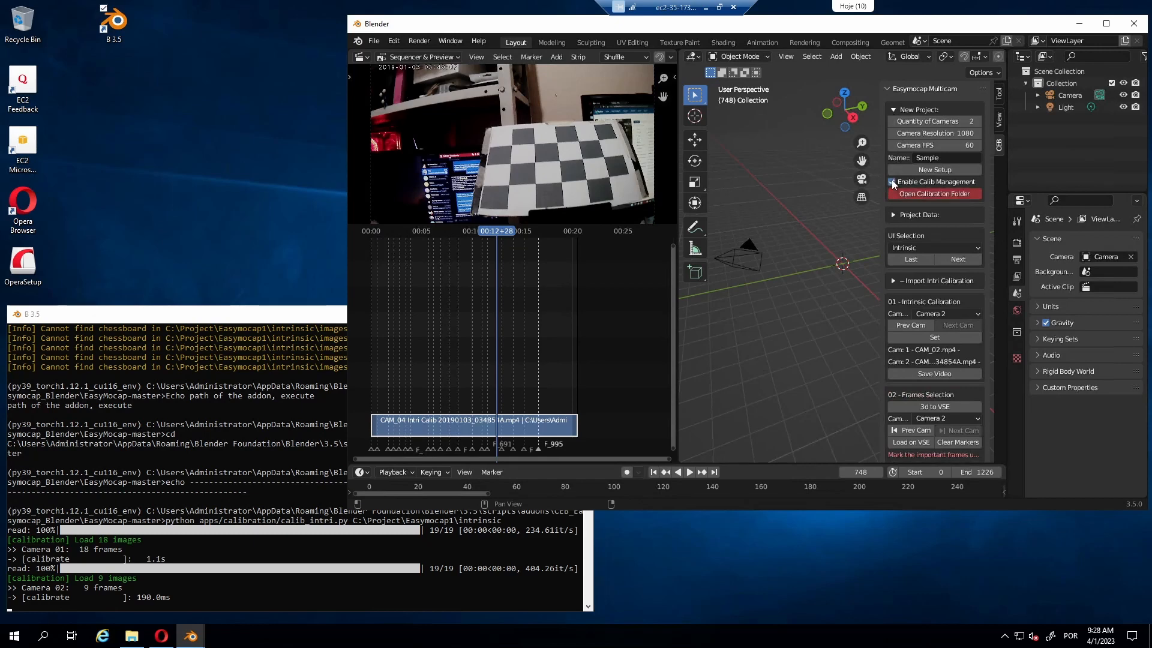
{"action": "left_click", "coordinate": [923, 195]}
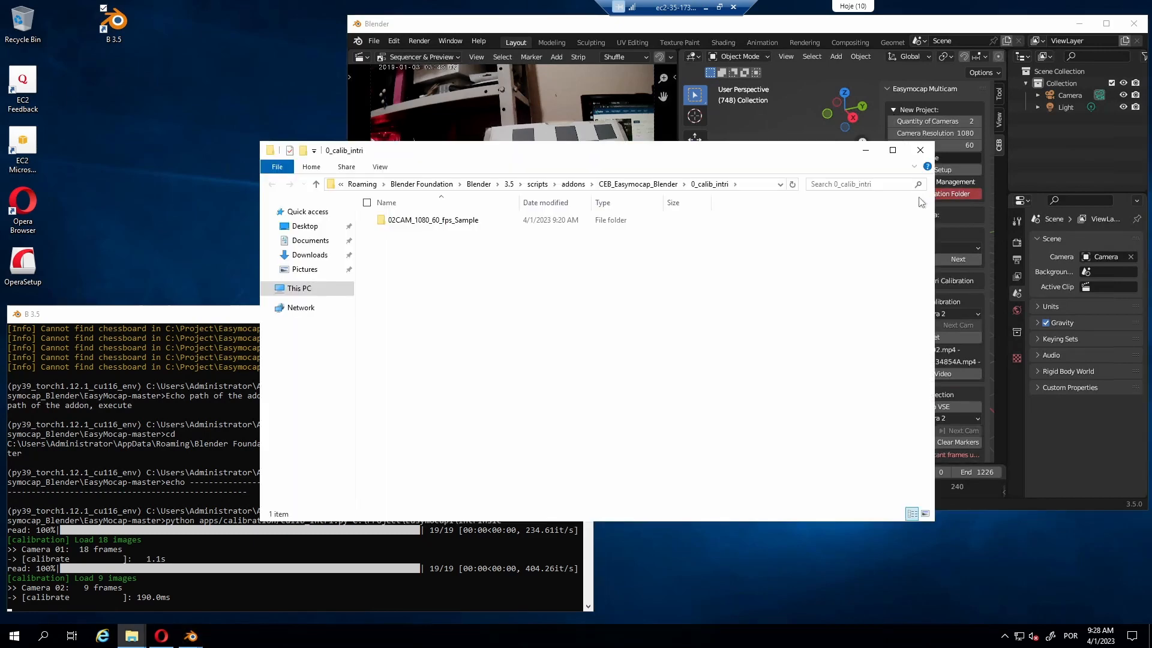
{"action": "left_click", "coordinate": [429, 221]}
{"action": "double_click", "coordinate": [430, 222]}
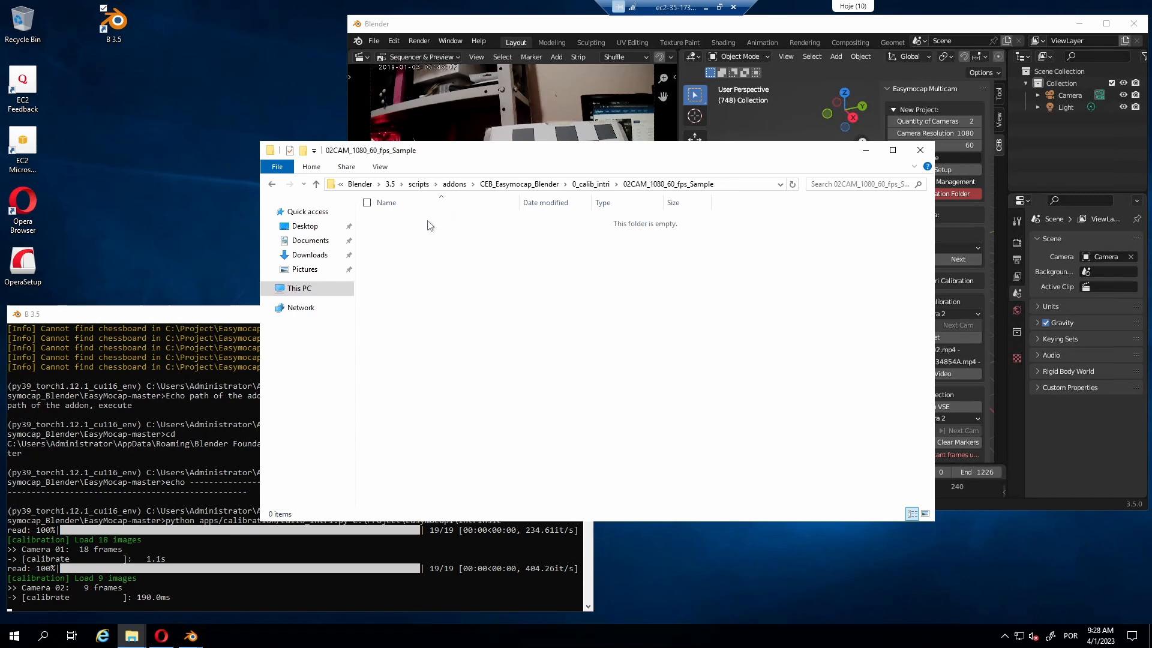
{"action": "left_click_drag", "start_coordinate": [487, 151], "coordinate": [258, 52]}
- Save the intrinsic calibration and check the 02CAM_1080_60_fps_Sample folder for the saved file
{"action": "left_click", "coordinate": [890, 180]}
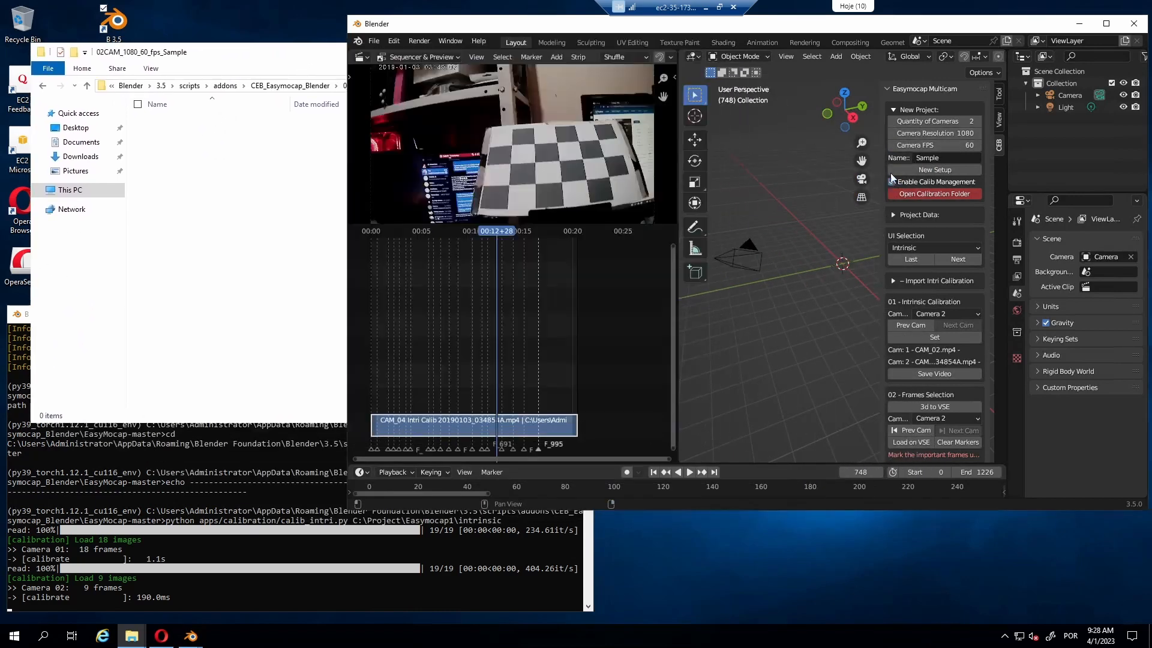
{"action": "scroll", "coordinate": [924, 375], "scroll_direction": "down", "scroll_amount": 6}
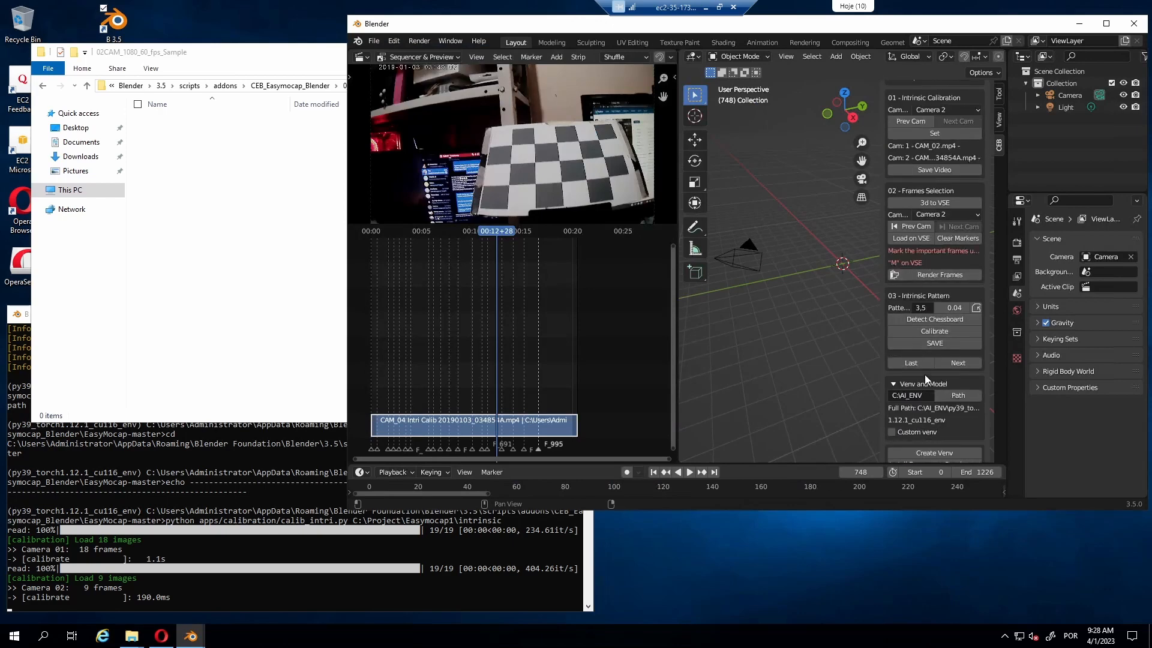
{"action": "left_click", "coordinate": [932, 347]}
{"action": "left_click", "coordinate": [303, 58]}
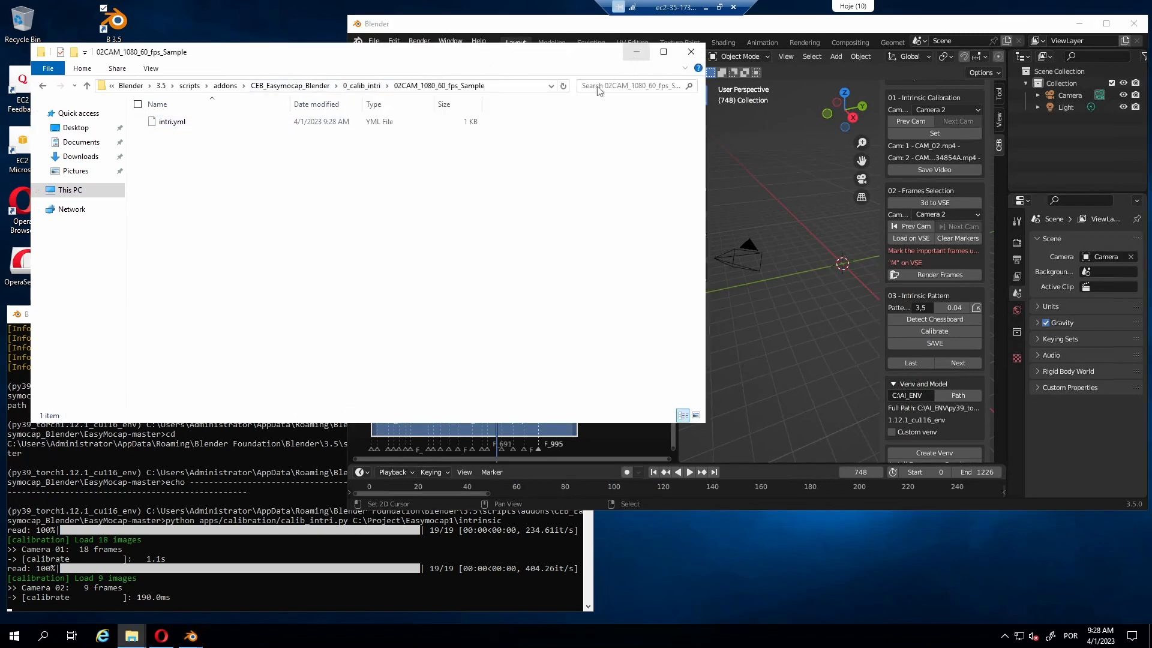
{"action": "left_click", "coordinate": [637, 54]}
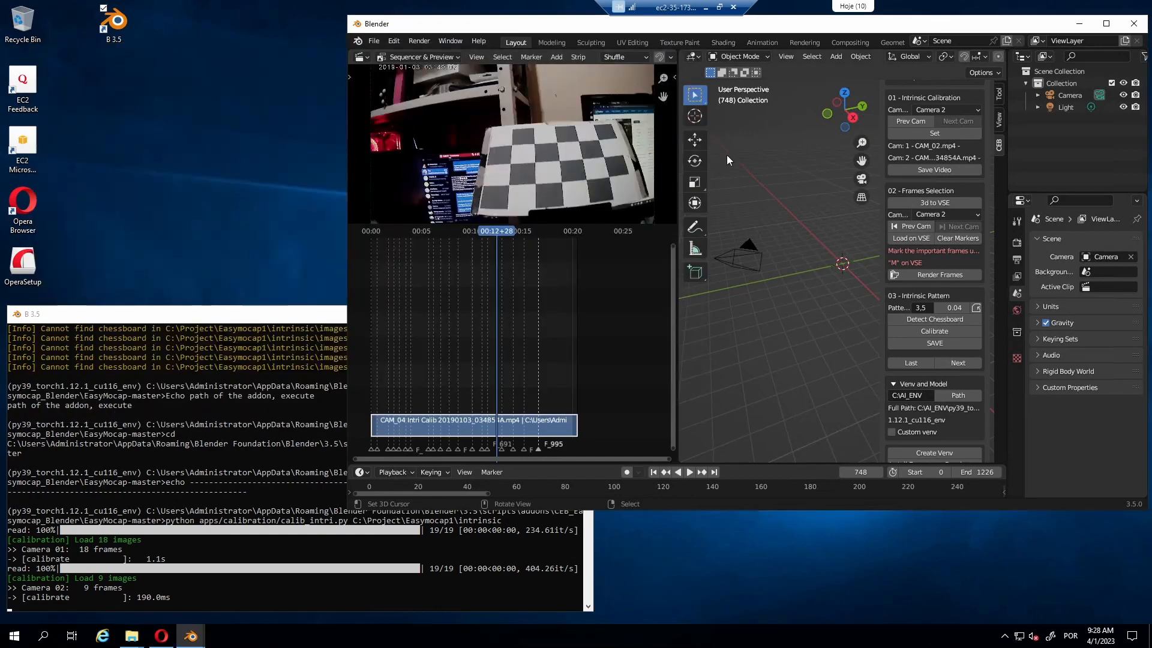
- Advance the Easymocap Multicam workflow from the Intrinsic stage to the Extrinsic stage
{"action": "scroll", "coordinate": [908, 358], "scroll_direction": "down", "scroll_amount": 4}
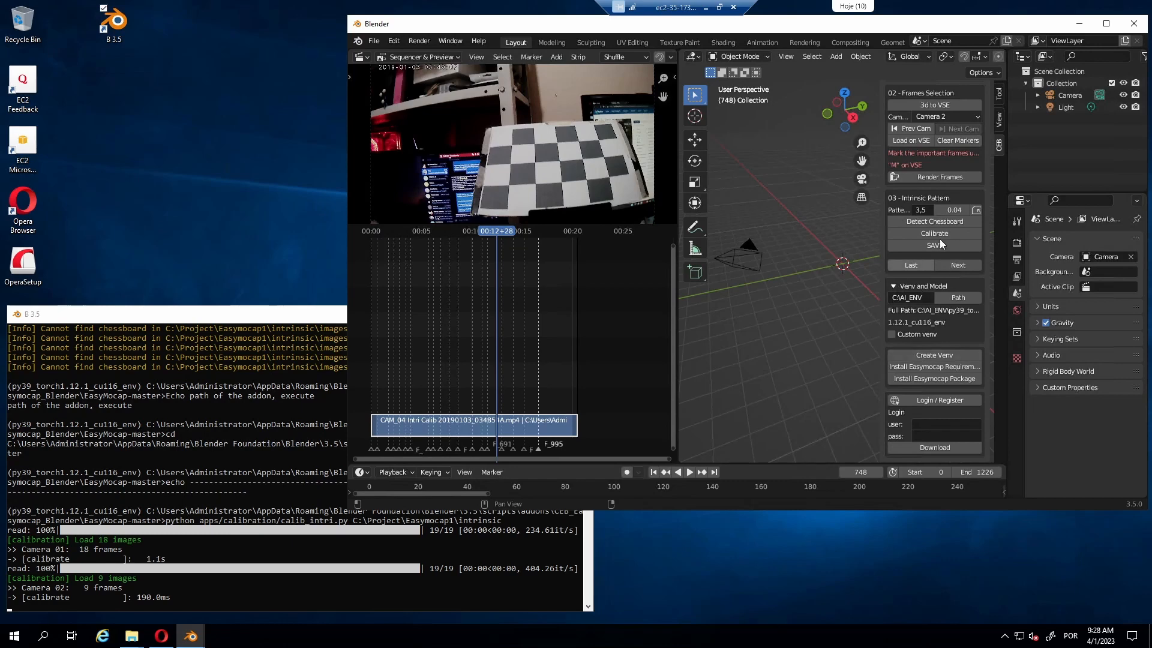
{"action": "left_click", "coordinate": [953, 266]}
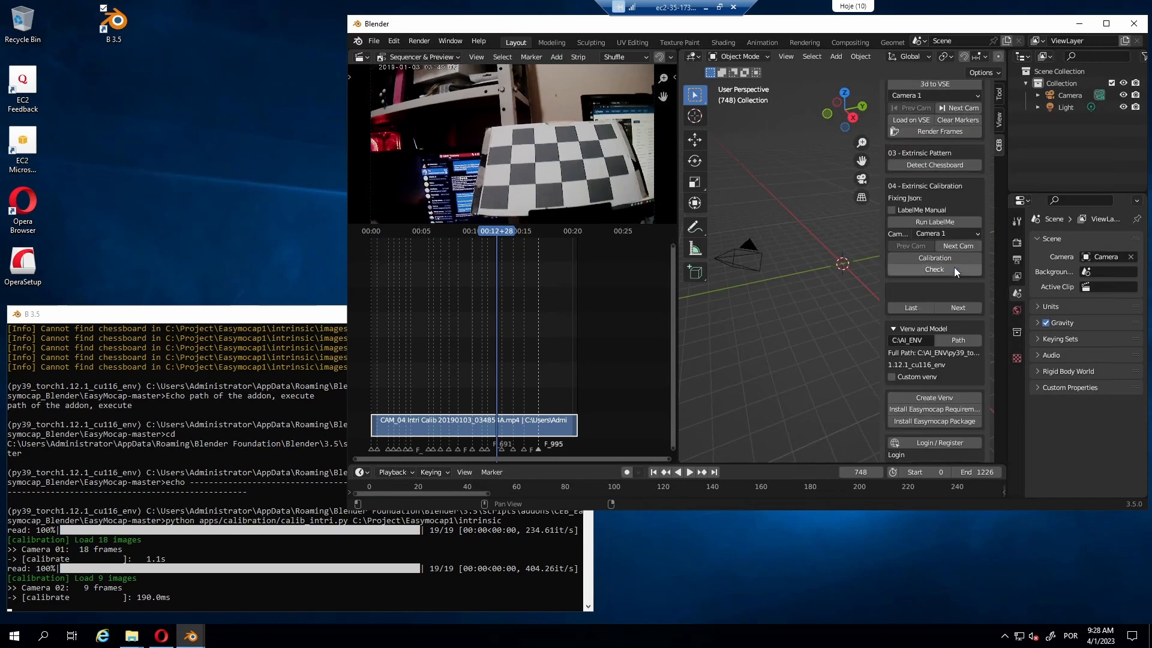
{"action": "scroll", "coordinate": [912, 177], "scroll_direction": "up", "scroll_amount": 1}
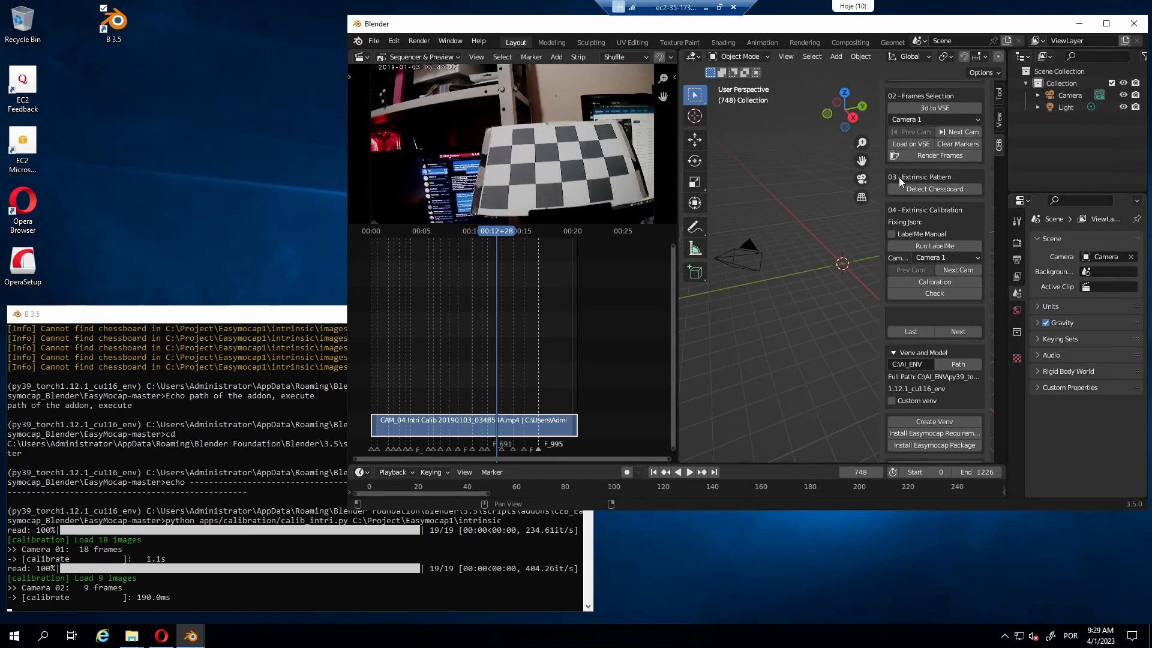
{"action": "scroll", "coordinate": [903, 180], "scroll_direction": "up", "scroll_amount": 8}
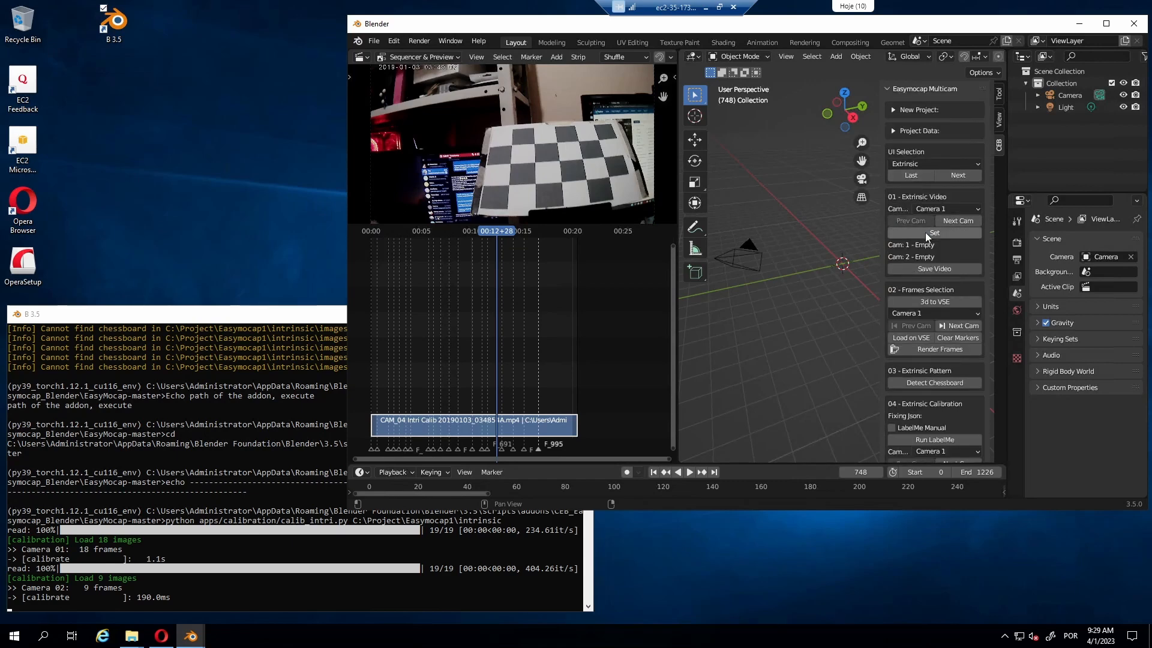
- Set cam2_walk_0677-0773.mp4 from the 2_walk_back synced videos as the extrinsic video for Camera 1
{"action": "left_click", "coordinate": [925, 232]}
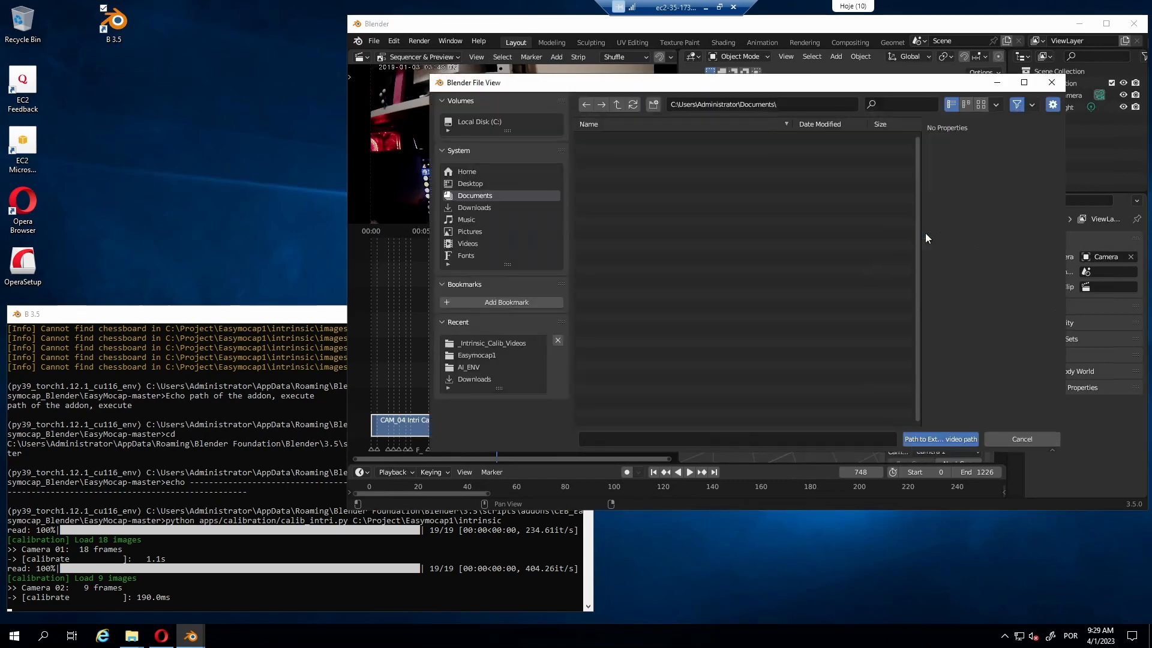
{"action": "left_click", "coordinate": [485, 342]}
{"action": "left_click", "coordinate": [615, 104]}
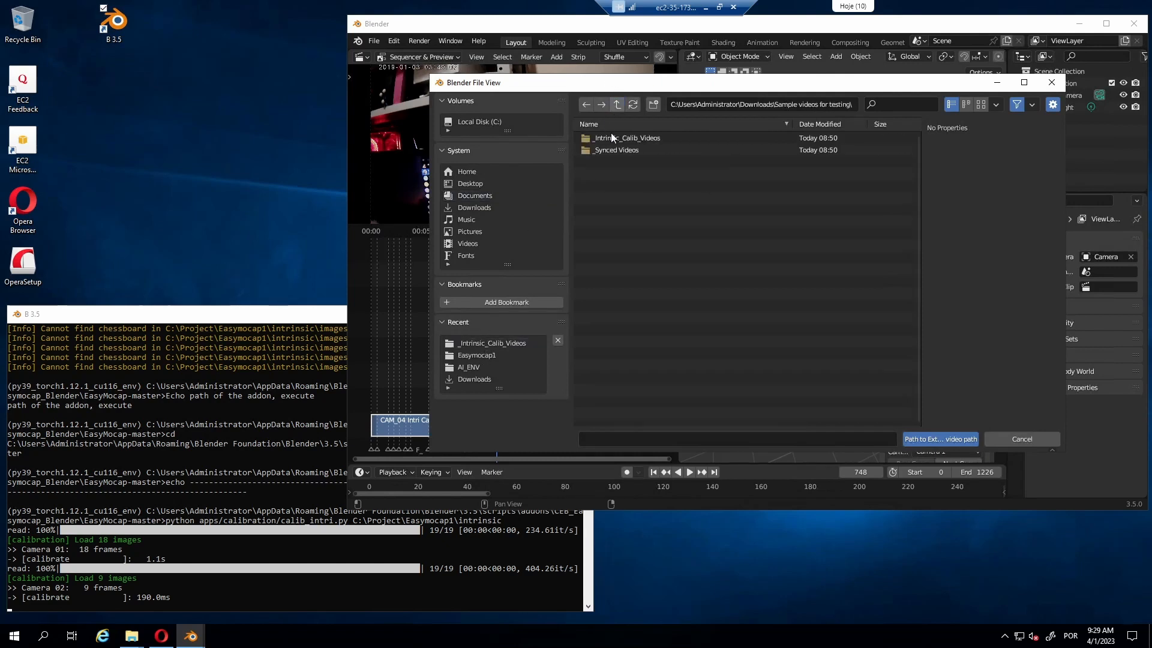
{"action": "double_click", "coordinate": [609, 149]}
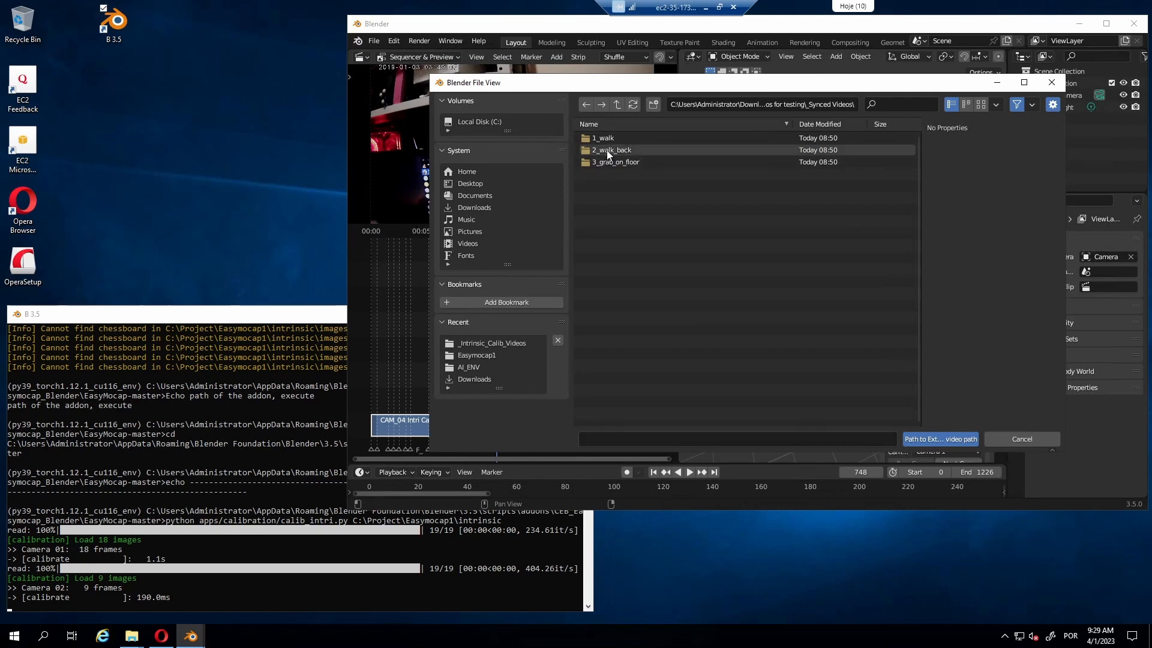
{"action": "double_click", "coordinate": [606, 150]}
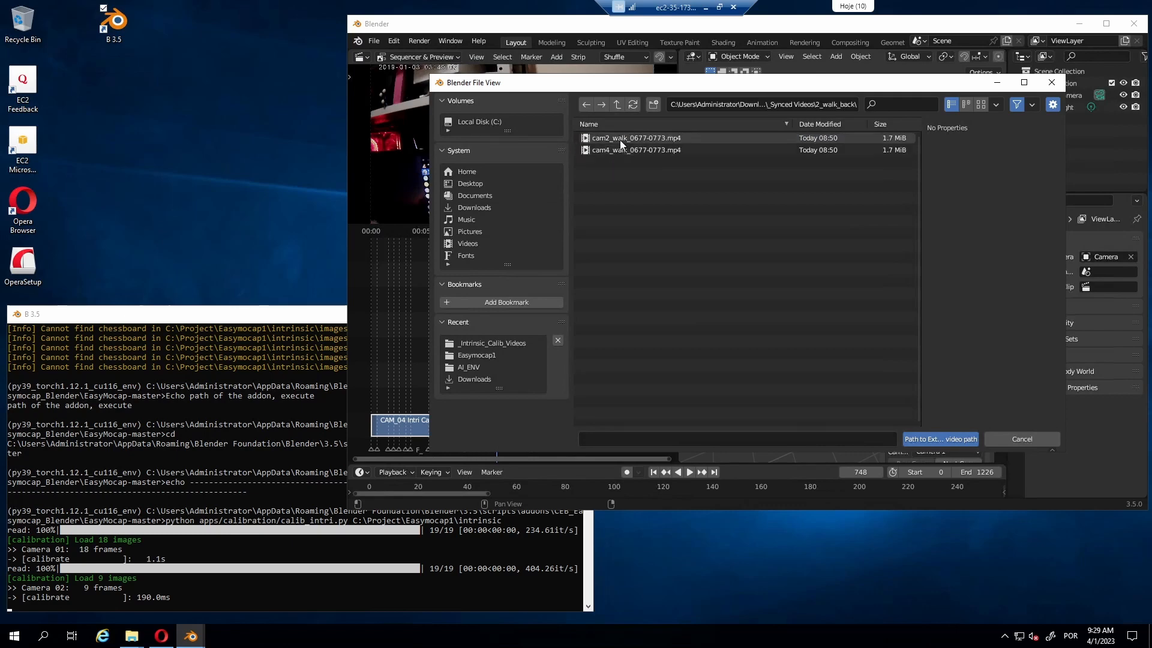
{"action": "double_click", "coordinate": [620, 139]}
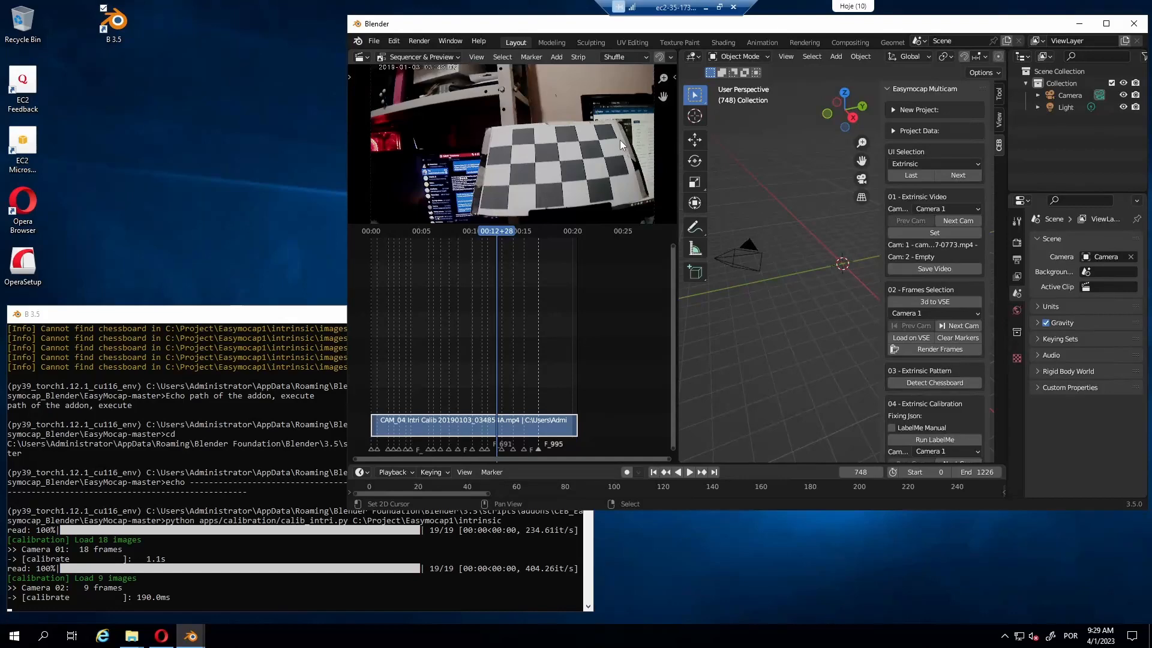
- Set cam4_walk_0677-0773.mp4 from the 2_walk_back folder as the extrinsic video for Camera 2
{"action": "left_click", "coordinate": [958, 220]}
{"action": "left_click", "coordinate": [942, 232]}
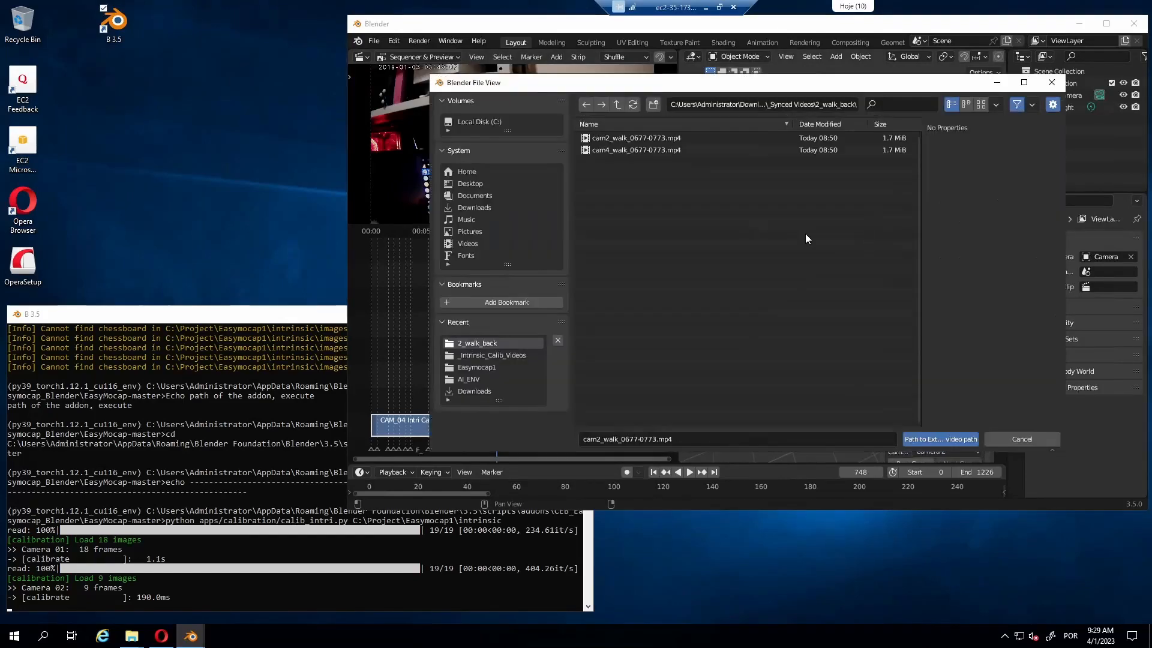
{"action": "double_click", "coordinate": [613, 150]}
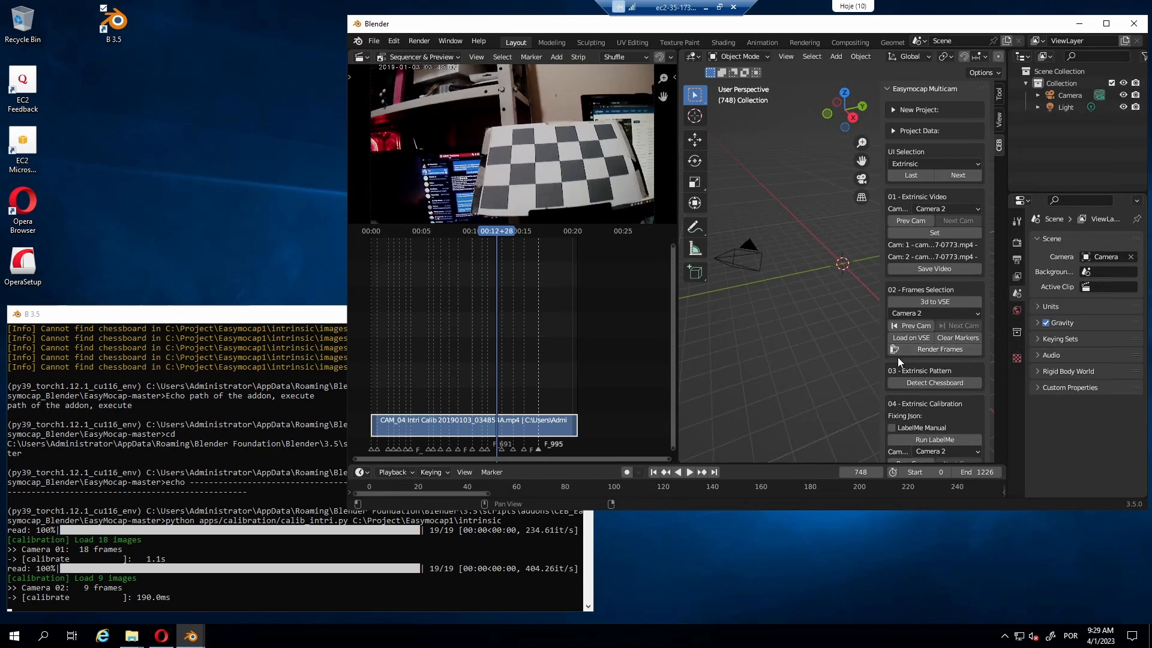
- Render frame 0 of the Camera 1 and Camera 2 extrinsic videos and detect the chessboard in both images
{"action": "left_click", "coordinate": [905, 324]}
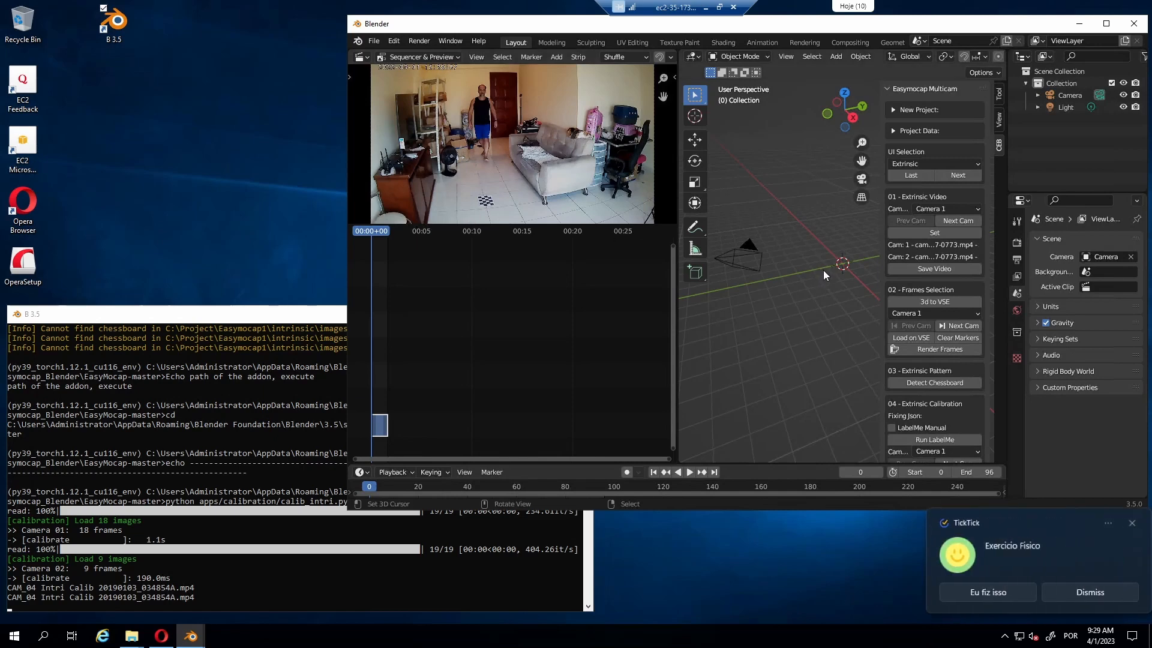
{"action": "left_click", "coordinate": [1054, 588]}
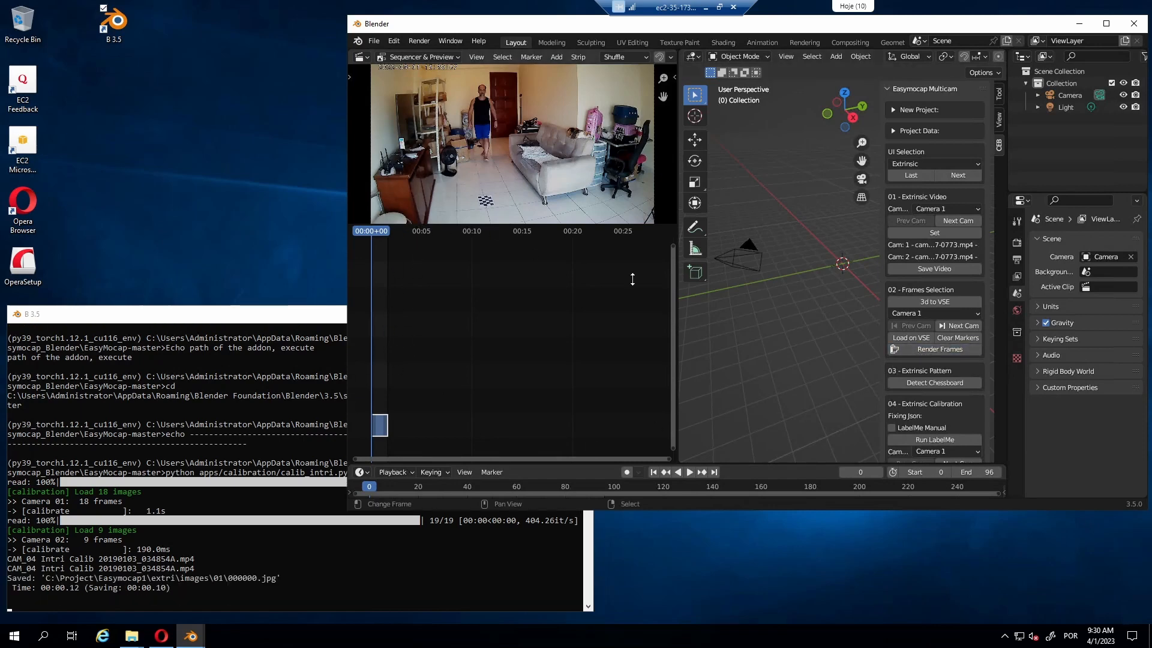
{"action": "left_click", "coordinate": [953, 325]}
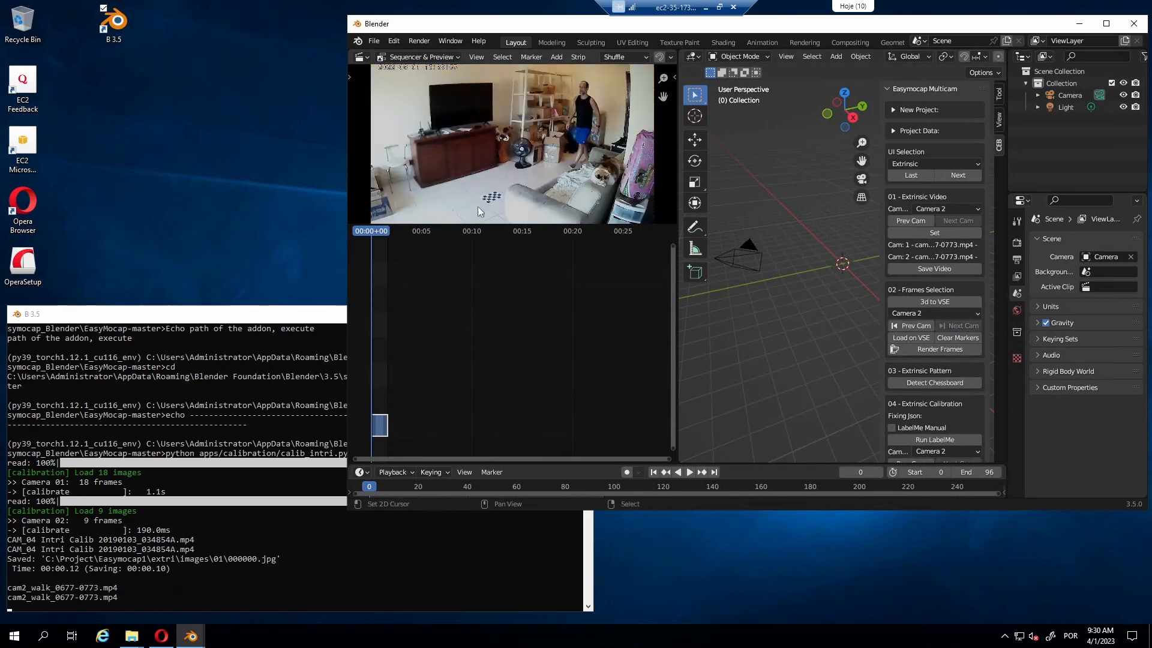
{"action": "left_click", "coordinate": [919, 350]}
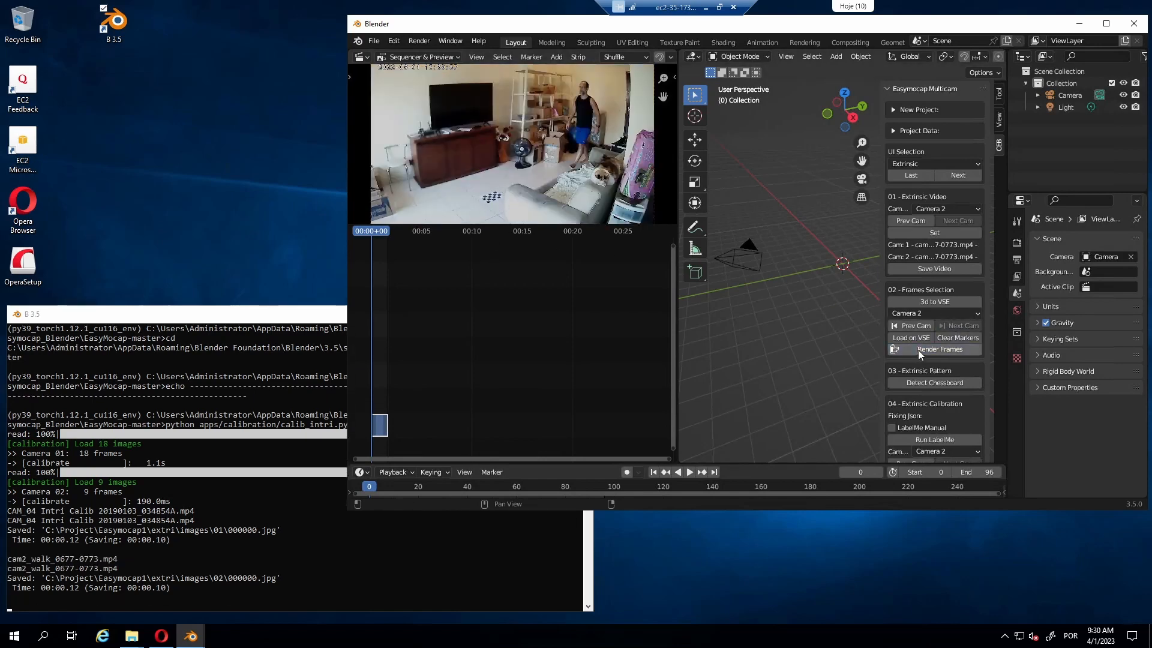
{"action": "left_click", "coordinate": [928, 383]}
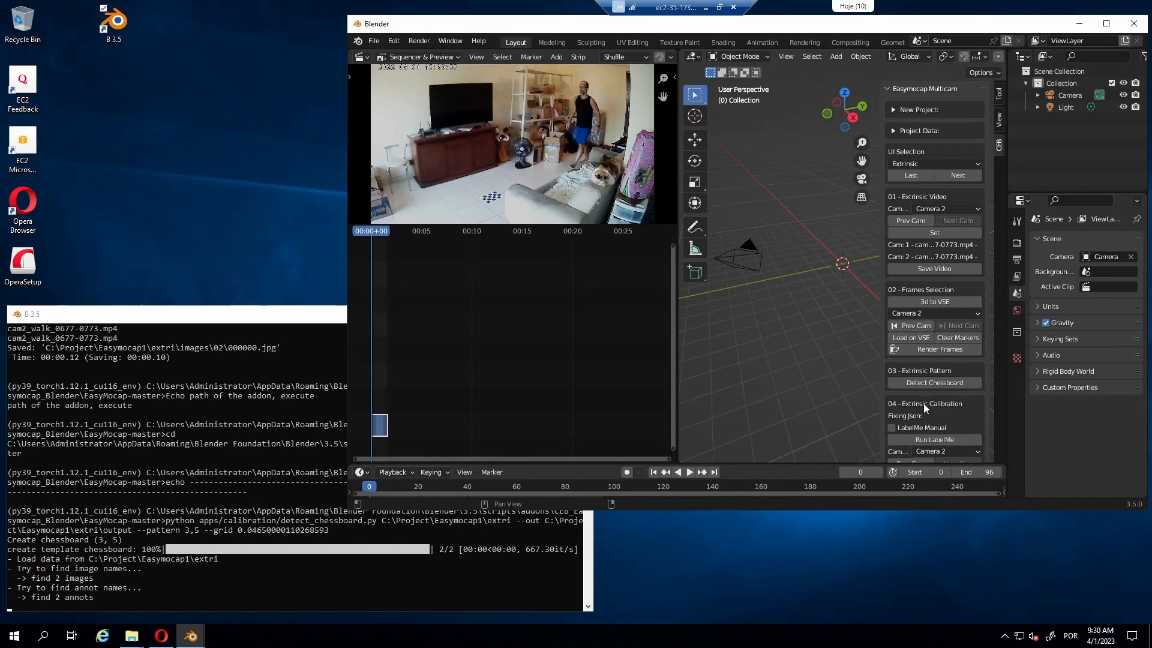
- Open Camera 1's extrinsic image 000000.jpg in labelme, maximized for inspecting the chessboard on the floor
{"action": "scroll", "coordinate": [920, 396], "scroll_direction": "down", "scroll_amount": 6}
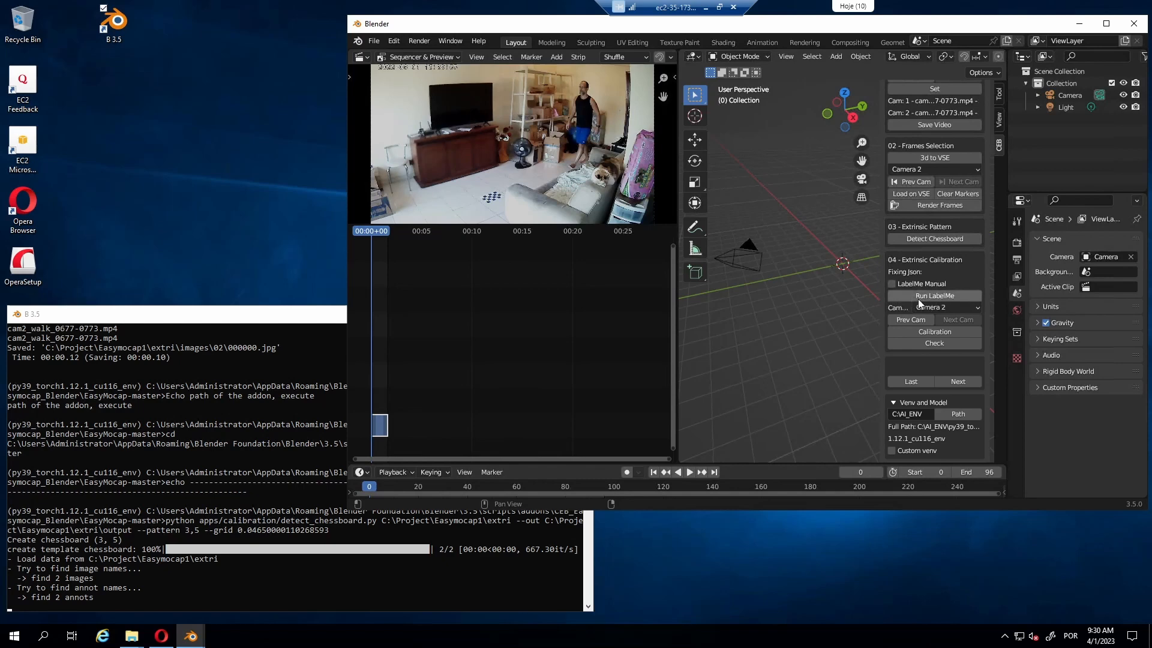
{"action": "left_click", "coordinate": [908, 319]}
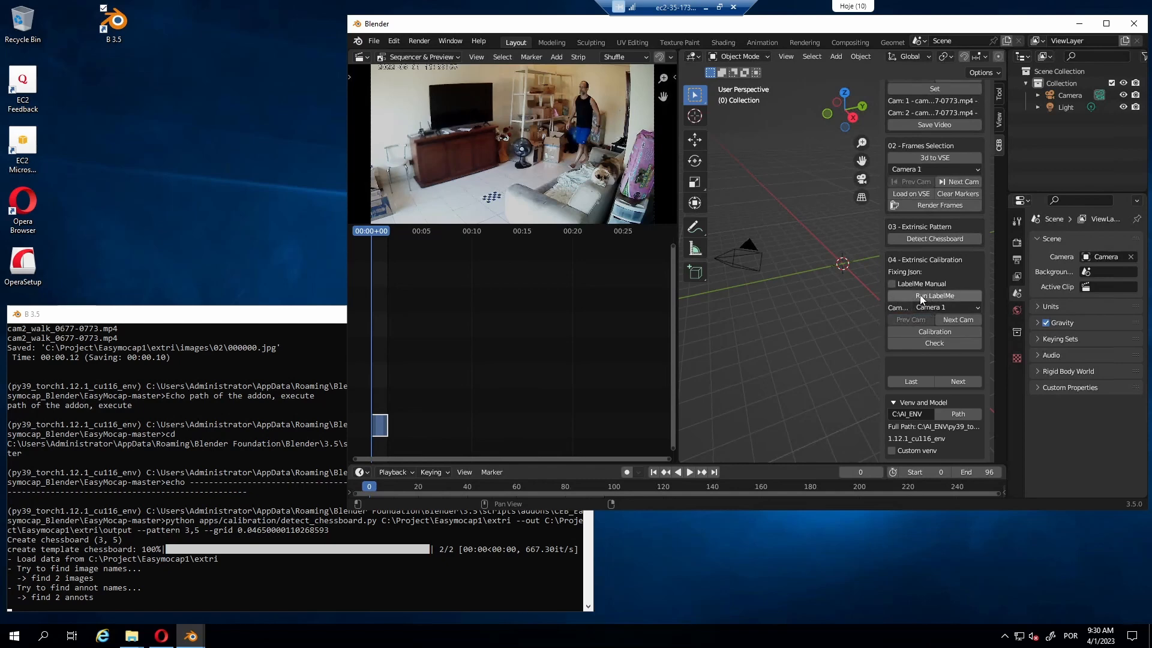
{"action": "left_click", "coordinate": [921, 296]}
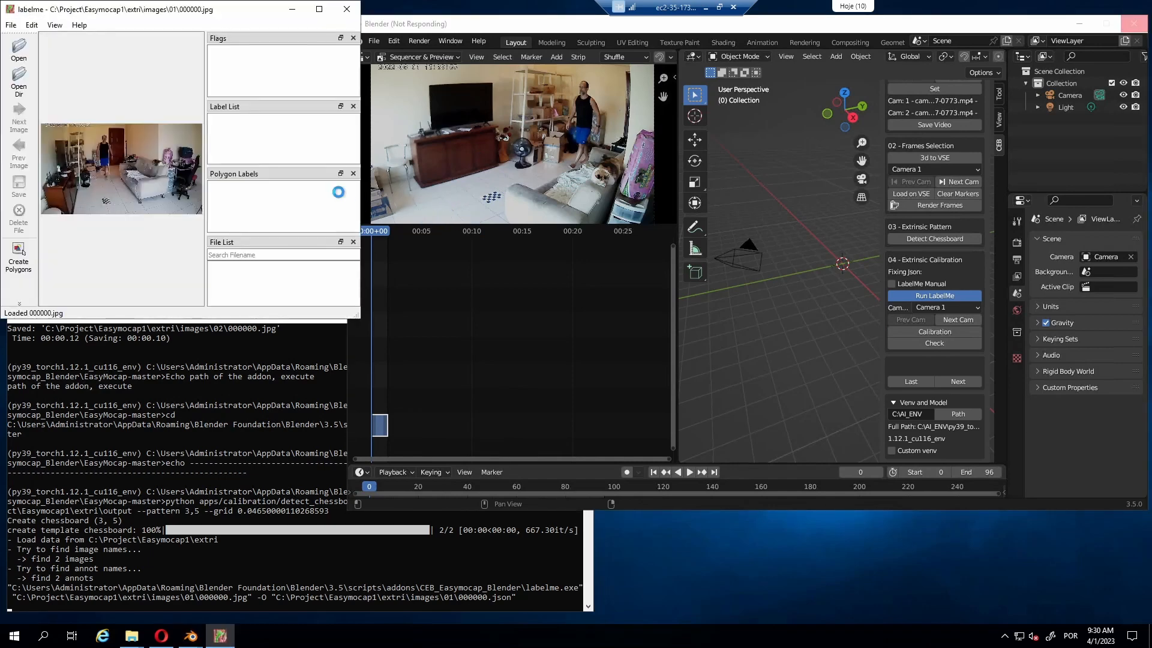
{"action": "left_click", "coordinate": [320, 9]}
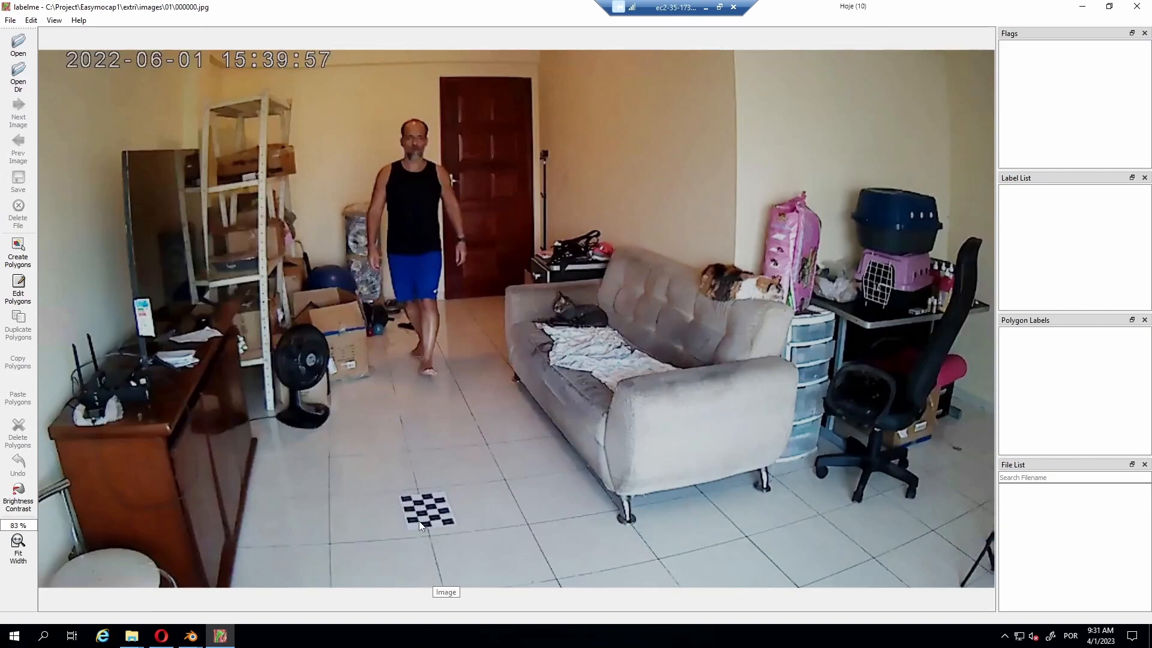
{"action": "scroll", "coordinate": [419, 524], "scroll_direction": "up", "scroll_amount": 15, "text": "ctrl"}
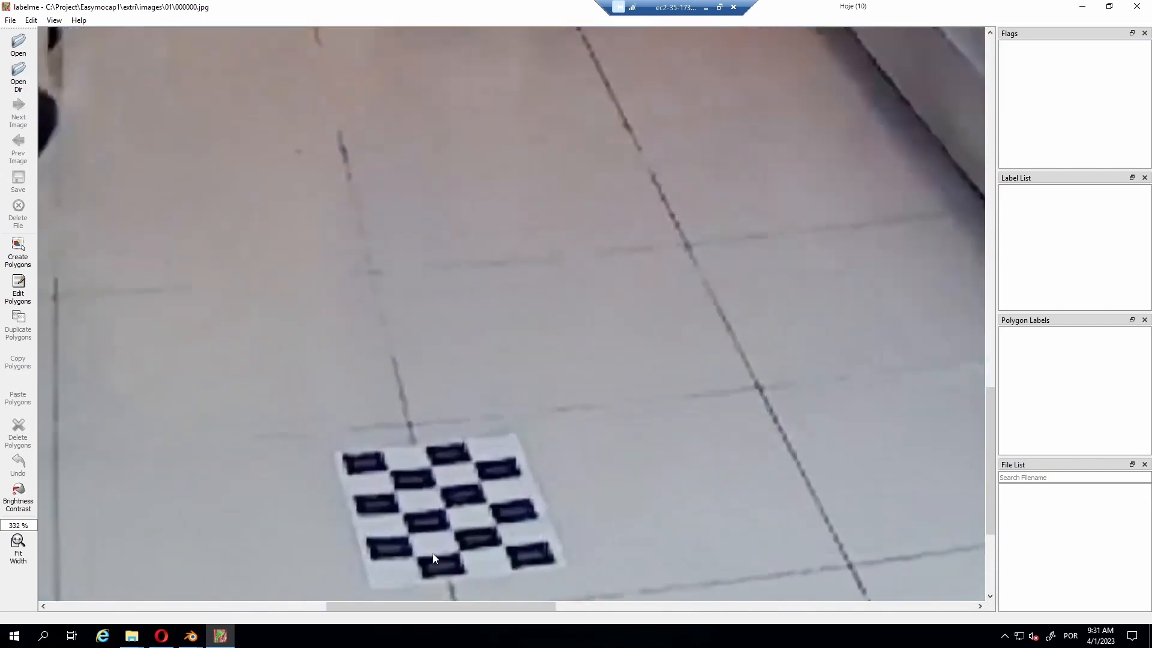
- Trace a polygon through the chessboard's 15 inner corners in Camera 1's image, three per row, from the farthest row to the nearest
{"action": "scroll", "coordinate": [452, 528], "scroll_direction": "down", "scroll_amount": 5}
{"action": "scroll", "coordinate": [484, 514], "scroll_direction": "up", "scroll_amount": 5}
{"action": "scroll", "coordinate": [449, 520], "scroll_direction": "up", "scroll_amount": 2, "text": "ctrl"}
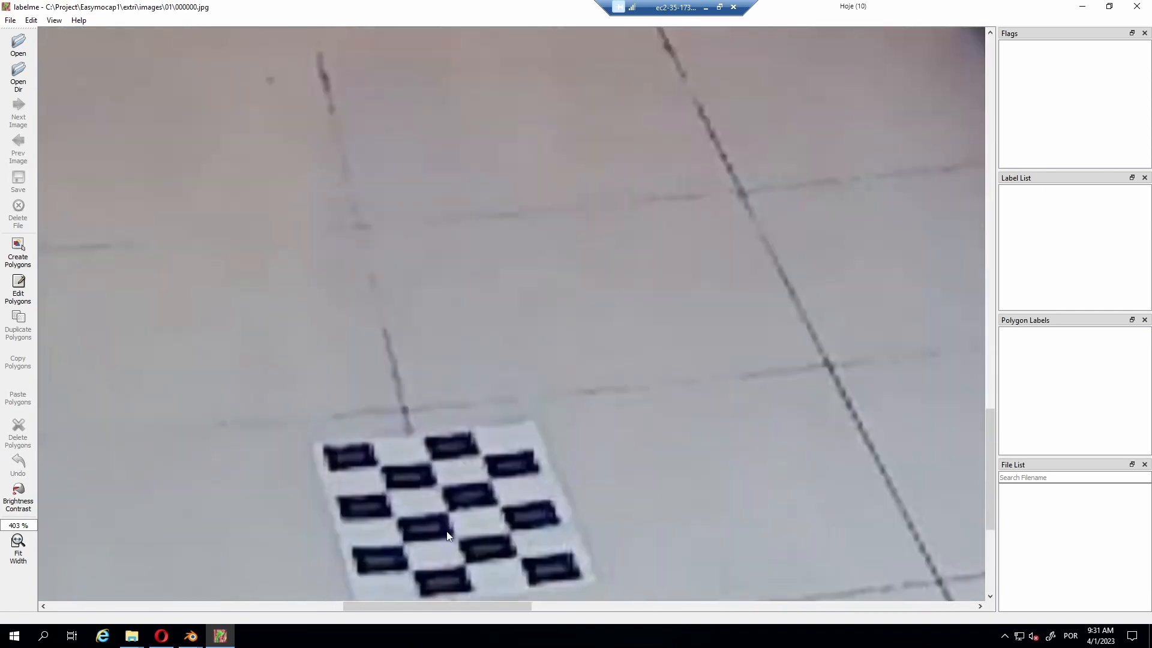
{"action": "scroll", "coordinate": [447, 532], "scroll_direction": "up", "scroll_amount": 9, "text": "ctrl"}
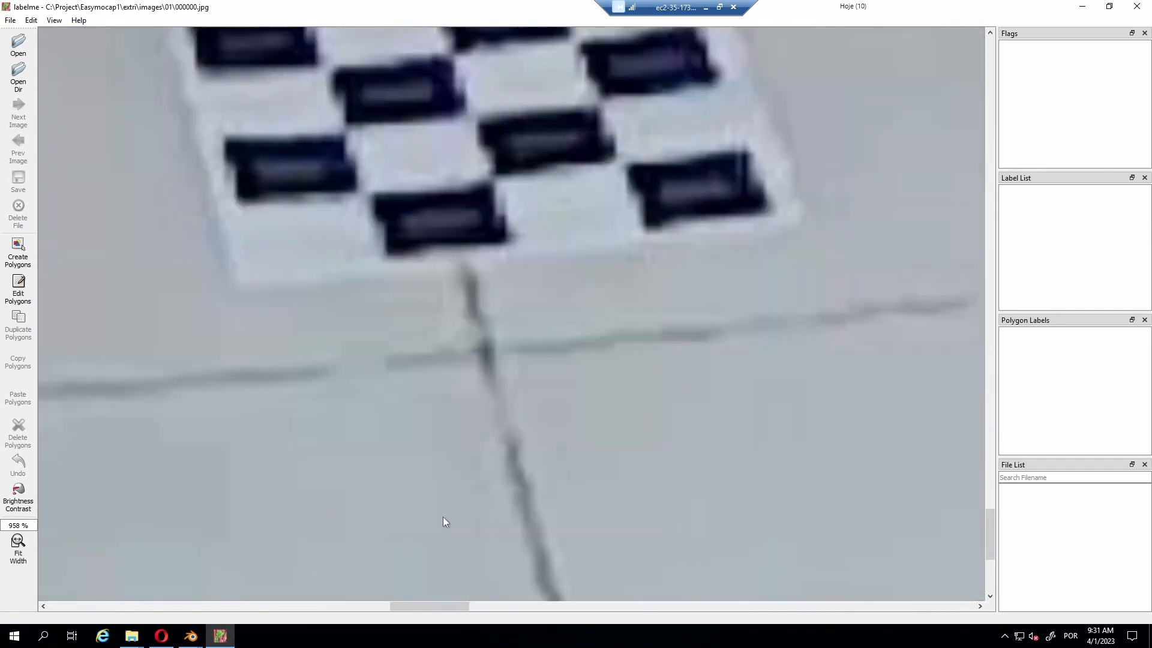
{"action": "scroll", "coordinate": [444, 521], "scroll_direction": "up", "scroll_amount": 2}
{"action": "scroll", "coordinate": [440, 445], "scroll_direction": "down", "scroll_amount": 9, "text": "ctrl"}
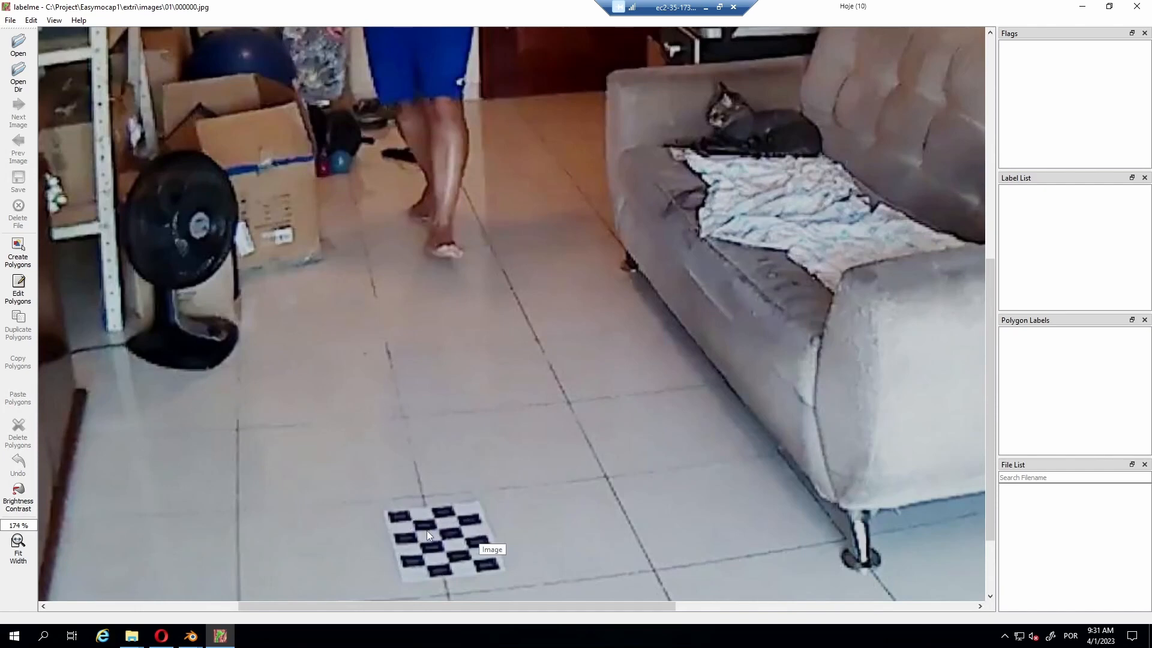
{"action": "scroll", "coordinate": [430, 542], "scroll_direction": "up", "scroll_amount": 12, "text": "ctrl"}
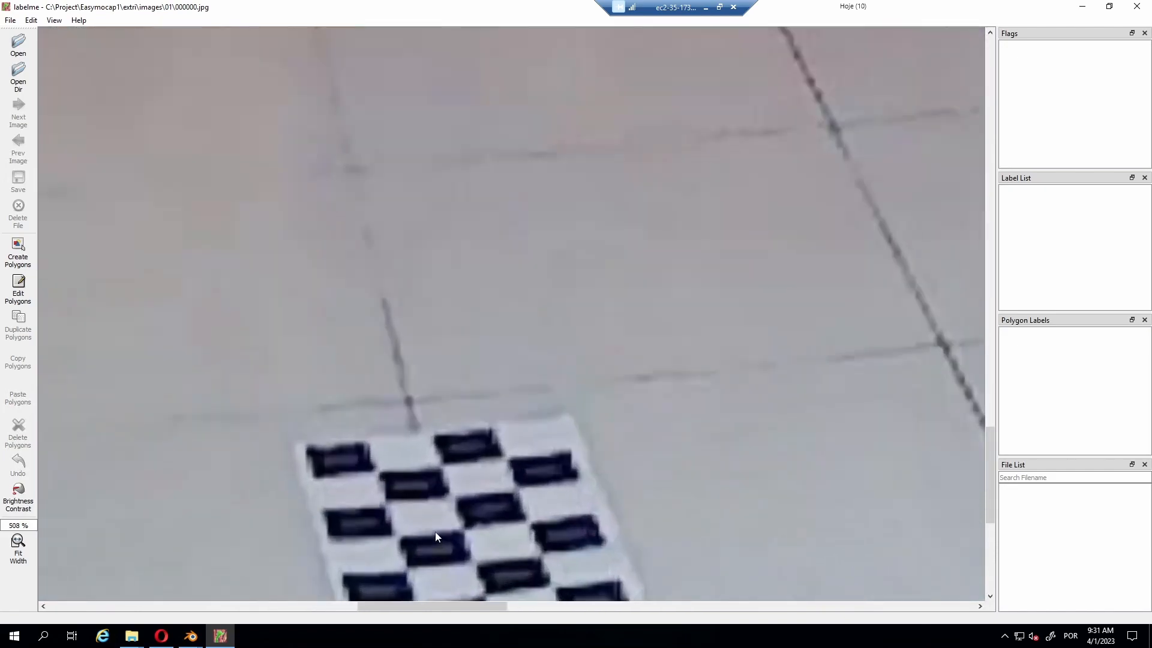
{"action": "scroll", "coordinate": [445, 492], "scroll_direction": "down", "scroll_amount": 2}
{"action": "scroll", "coordinate": [422, 447], "scroll_direction": "up", "scroll_amount": 1, "text": "ctrl"}
{"action": "key", "text": "ctrl+n"}
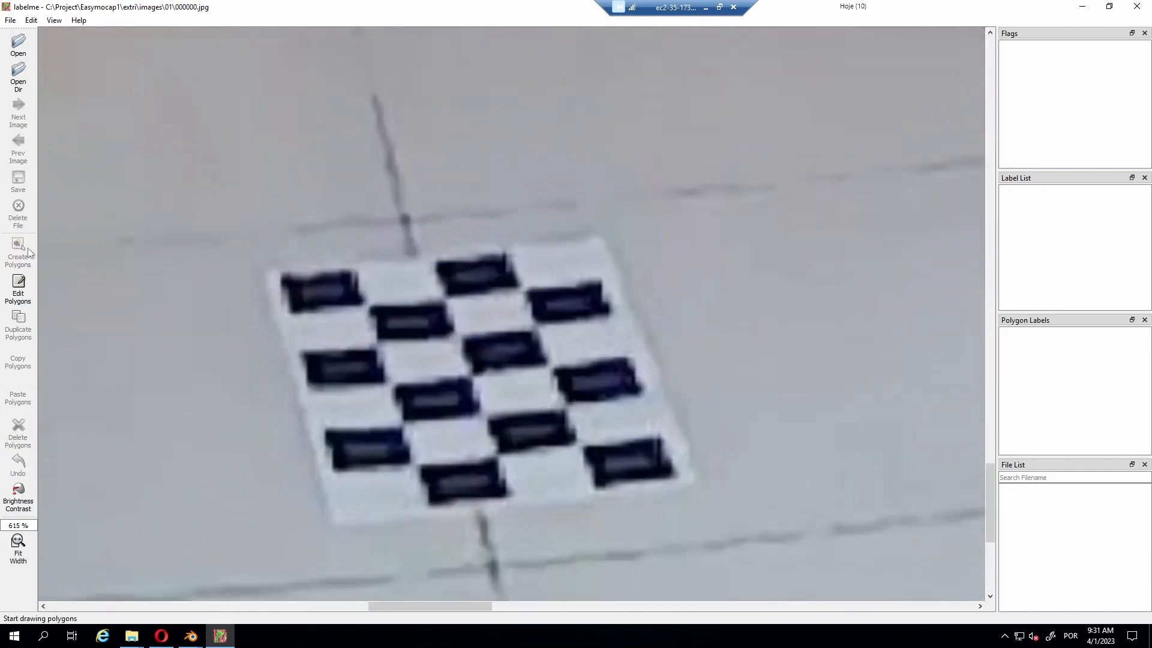
{"action": "left_click", "coordinate": [364, 307]}
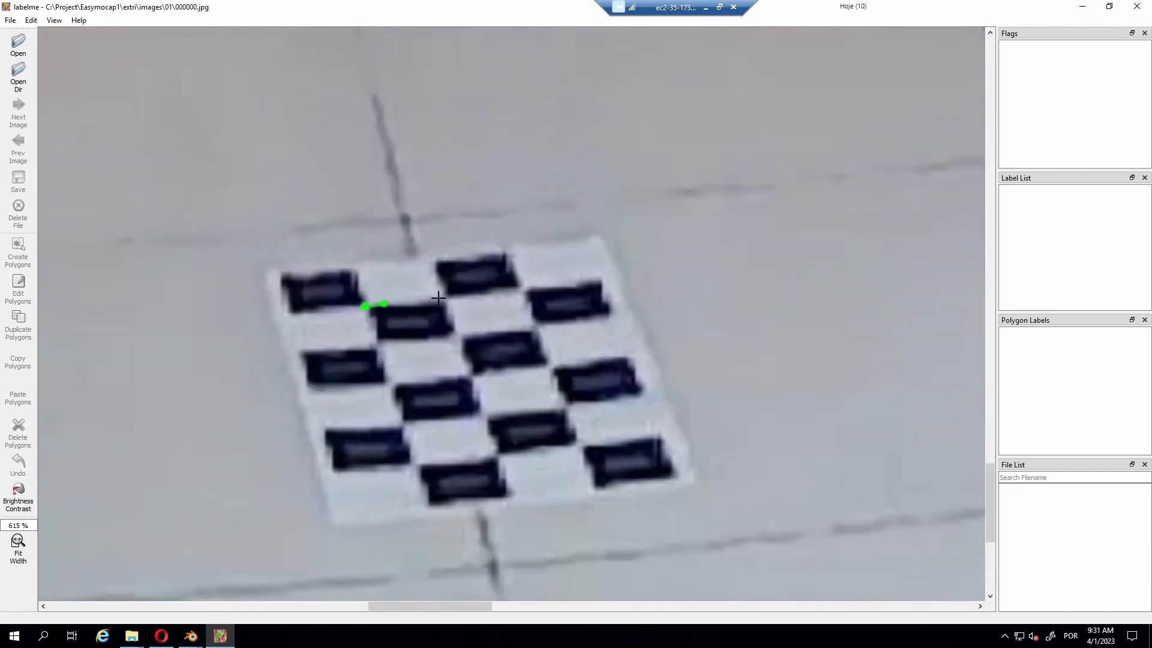
{"action": "left_click", "coordinate": [444, 298]}
{"action": "left_click", "coordinate": [523, 290]}
{"action": "left_click", "coordinate": [377, 345]}
{"action": "left_click", "coordinate": [456, 336]}
{"action": "left_click", "coordinate": [535, 326]}
{"action": "left_click", "coordinate": [389, 382]}
{"action": "left_click", "coordinate": [471, 372]}
{"action": "left_click", "coordinate": [551, 365]}
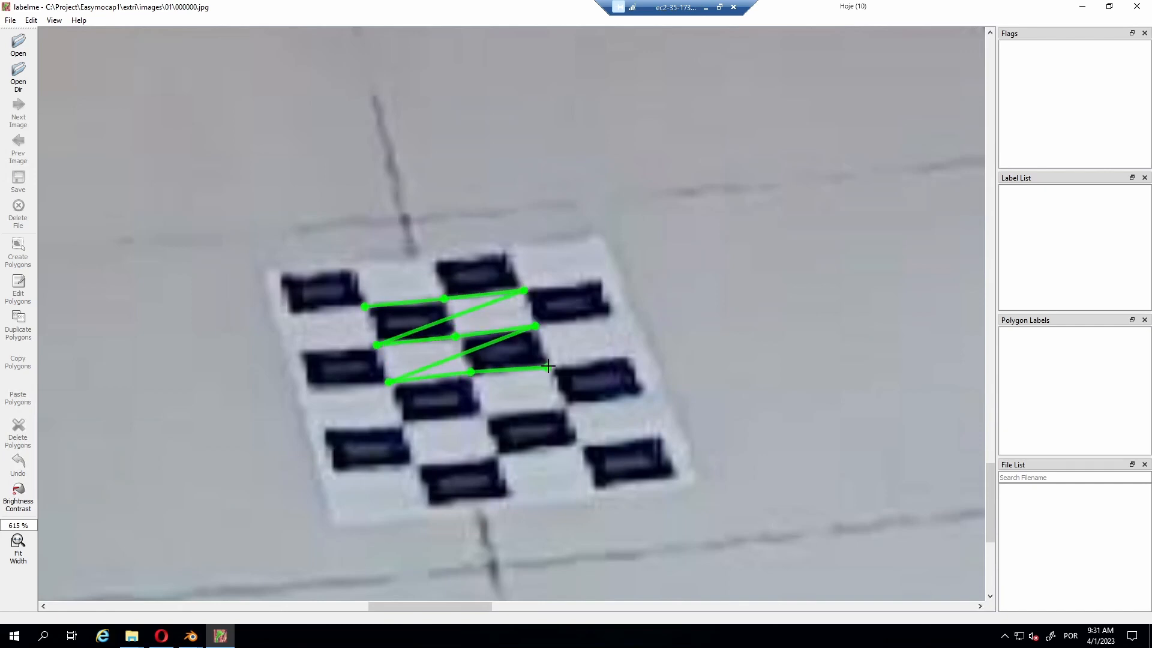
{"action": "left_click", "coordinate": [400, 423]}
{"action": "left_click", "coordinate": [483, 414]}
{"action": "left_click", "coordinate": [568, 405]}
{"action": "left_click", "coordinate": [413, 466]}
{"action": "left_click", "coordinate": [495, 453]}
{"action": "left_click", "coordinate": [582, 443]}
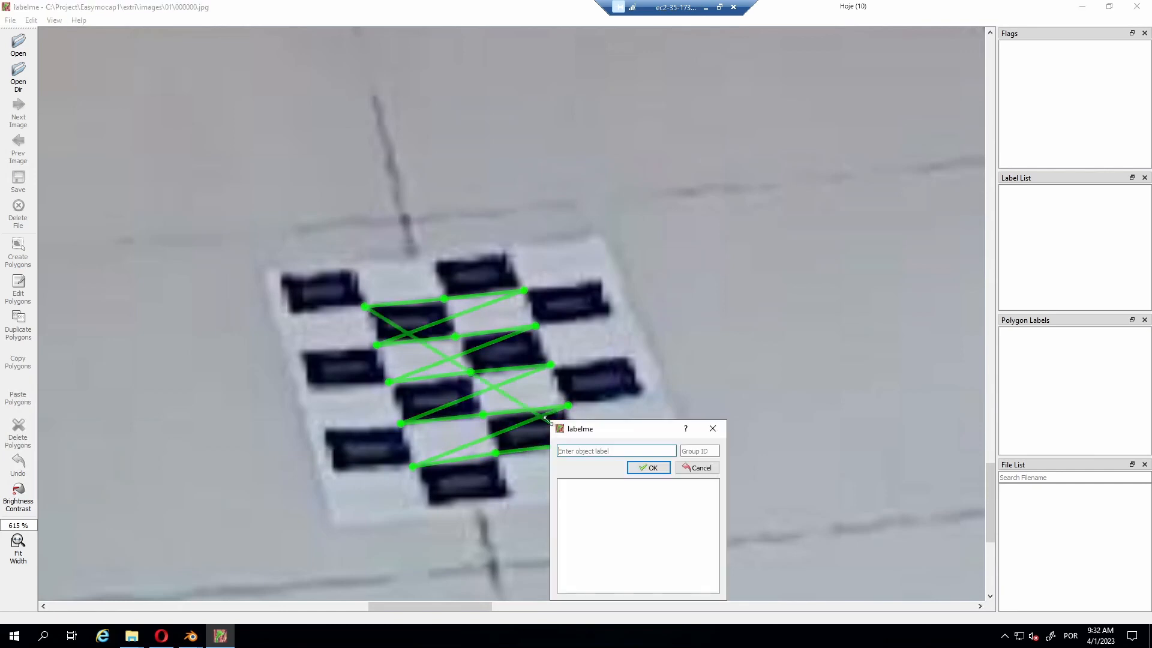
- Close Camera 1's chessboard polygon with the label 1, save the annotation and exit labelme
{"action": "double_click", "coordinate": [558, 423]}
{"action": "key", "text": "Escape"}
{"action": "key", "text": "Return"}
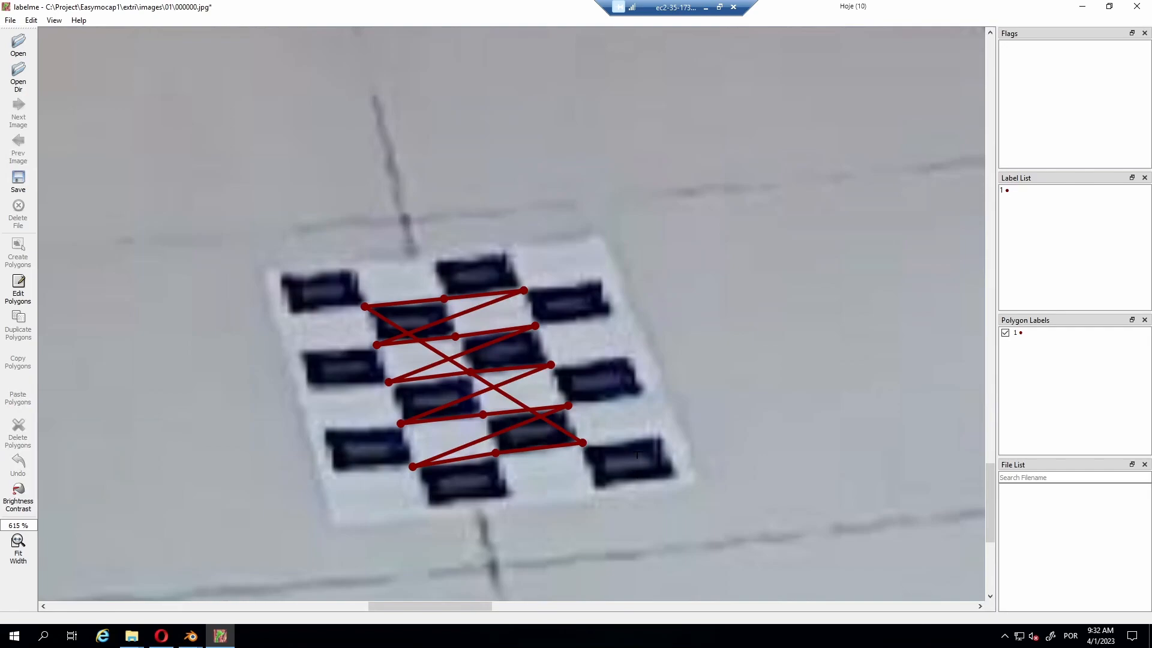
{"action": "left_click", "coordinate": [19, 187]}
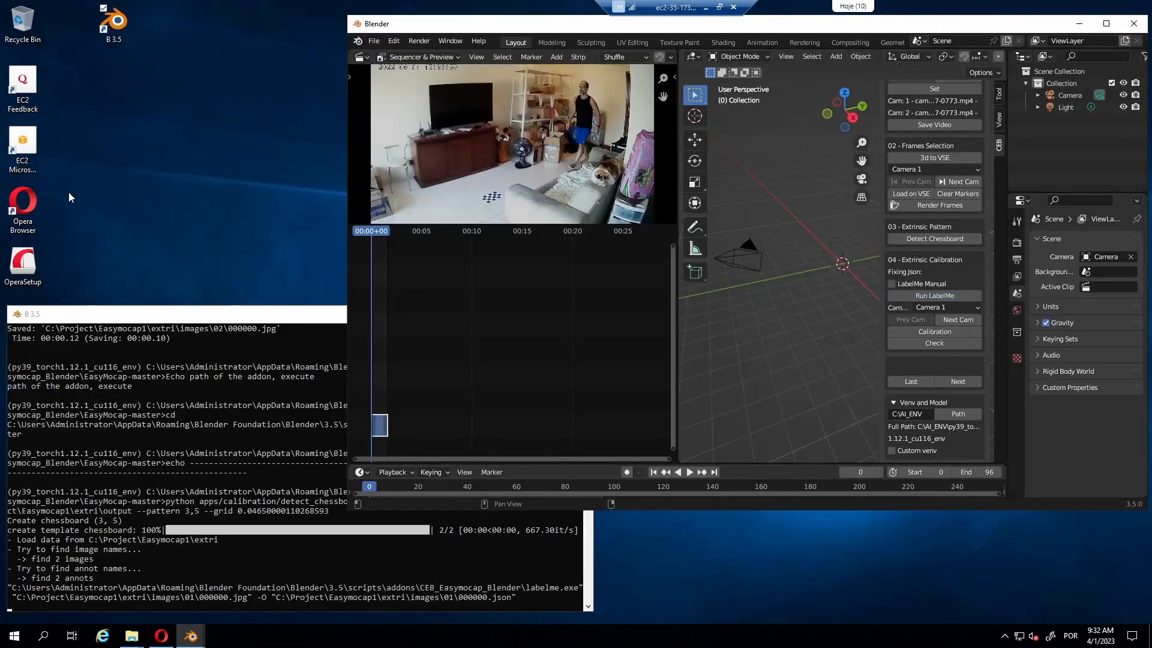
- Open Camera 2's extrinsic image 000000.jpg in labelme for annotating the chessboard on the floor
{"action": "left_click", "coordinate": [956, 317]}
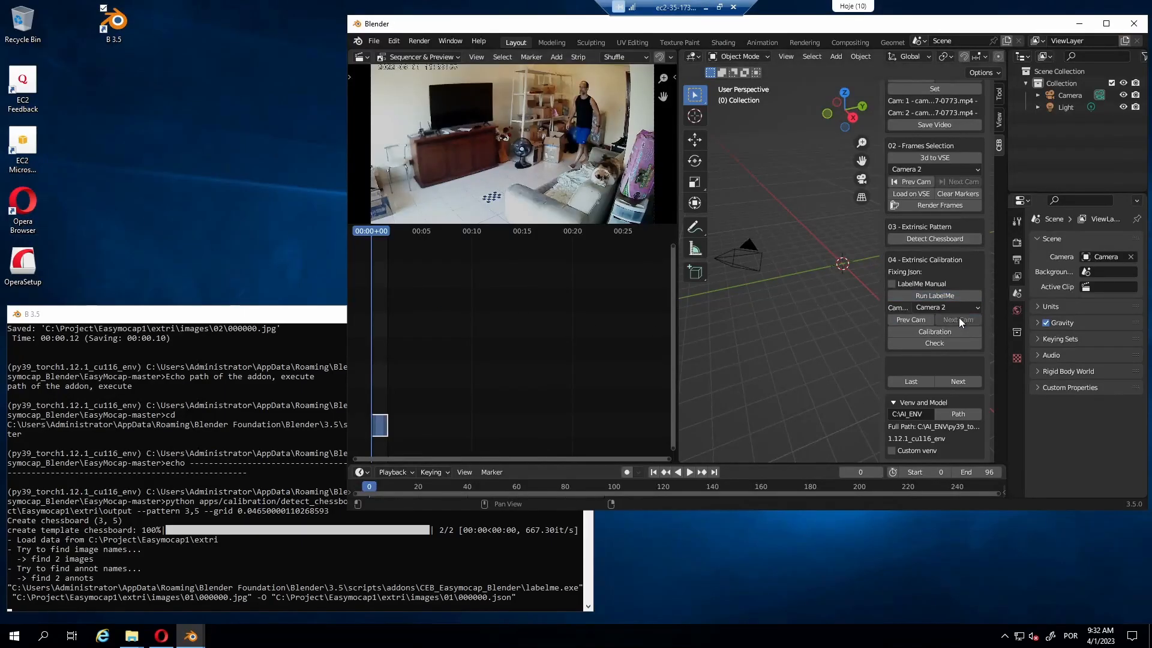
{"action": "left_click", "coordinate": [935, 295]}
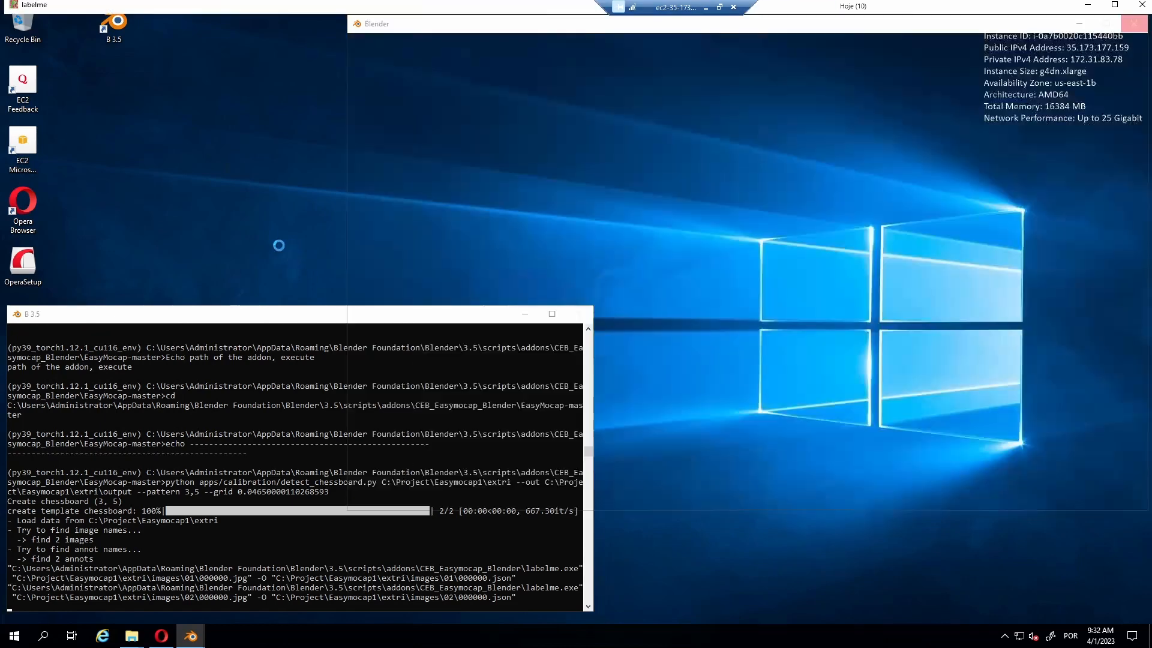
{"action": "scroll", "coordinate": [423, 515], "scroll_direction": "up", "scroll_amount": 3, "text": "ctrl"}
{"action": "scroll", "coordinate": [432, 515], "scroll_direction": "up", "scroll_amount": 8, "text": "ctrl"}
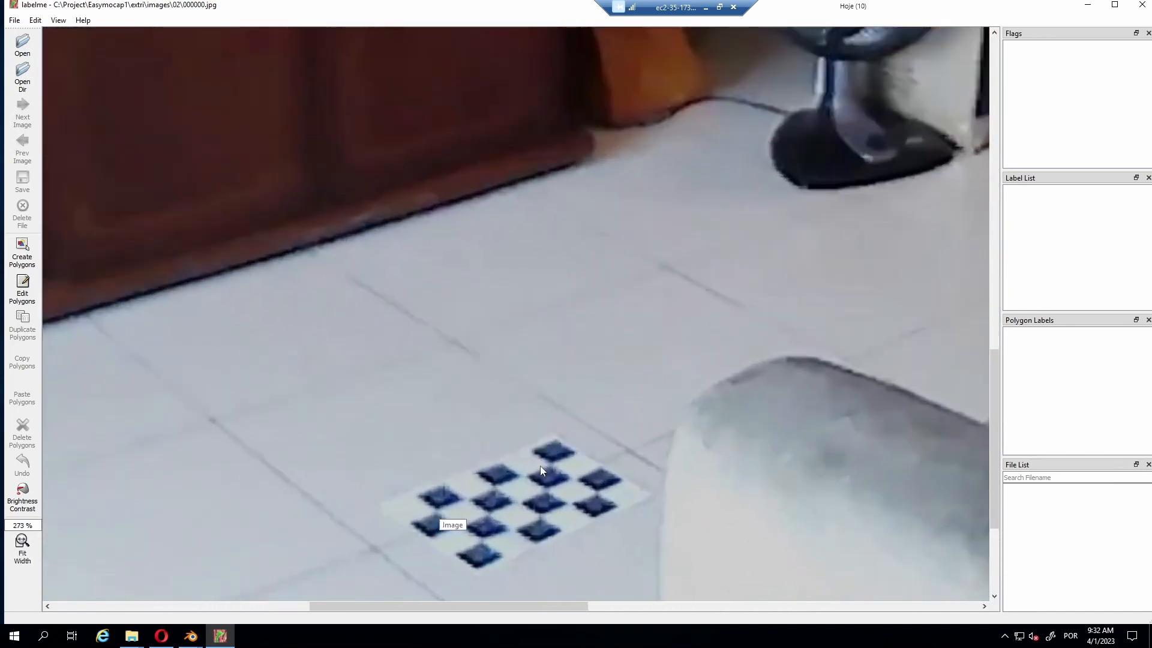
{"action": "scroll", "coordinate": [554, 438], "scroll_direction": "down", "scroll_amount": 3}
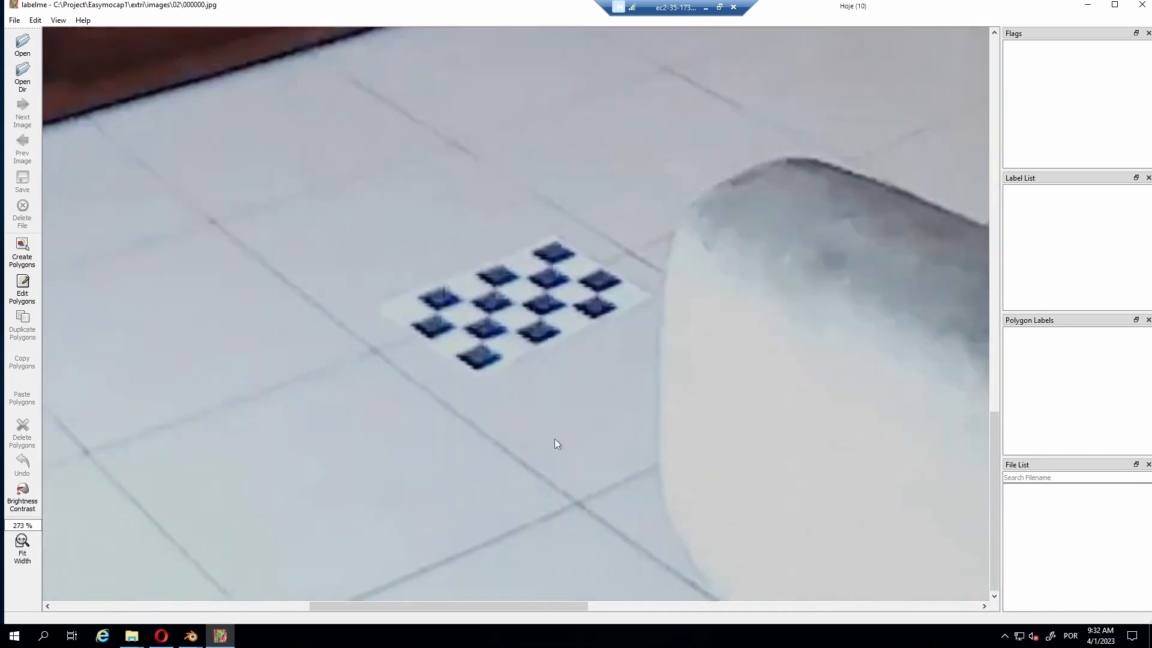
{"action": "scroll", "coordinate": [510, 344], "scroll_direction": "up", "scroll_amount": 3, "text": "ctrl"}
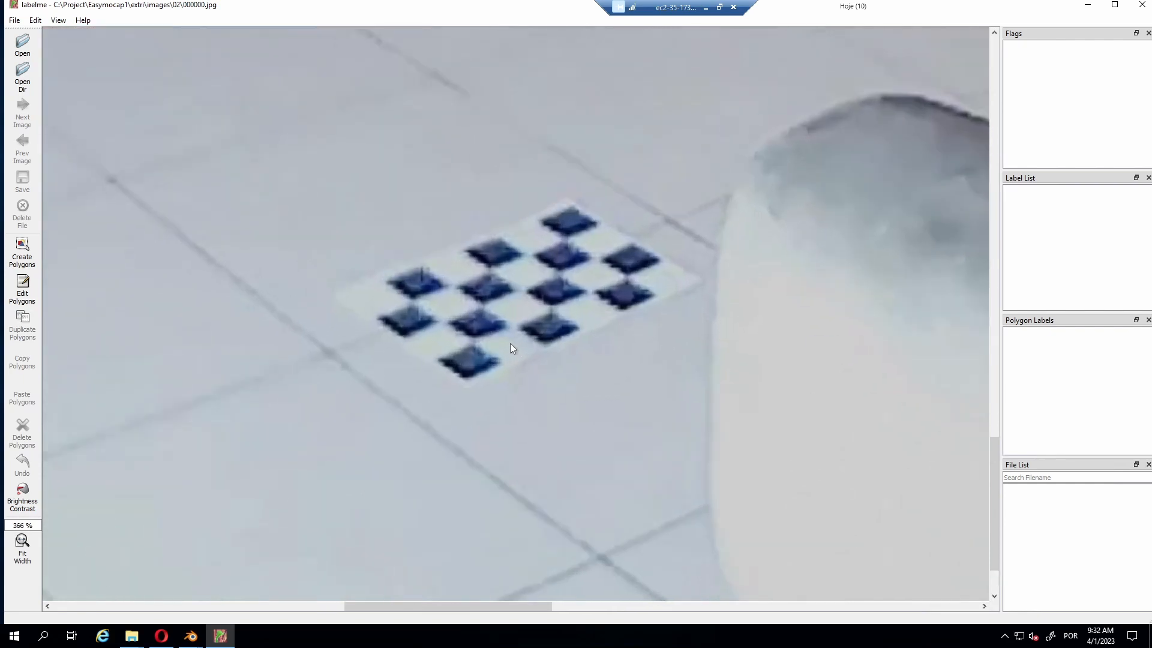
{"action": "scroll", "coordinate": [512, 318], "scroll_direction": "up", "scroll_amount": 2, "text": "ctrl"}
- Trace a polygon through the 15 inner corners in Camera 2's image, in five rows of three from the board's upper-right end to its lower-left end
{"action": "key", "text": "ctrl+n"}
{"action": "left_click", "coordinate": [575, 221]}
{"action": "left_click", "coordinate": [614, 246]}
{"action": "left_click", "coordinate": [652, 271]}
{"action": "left_click", "coordinate": [532, 241]}
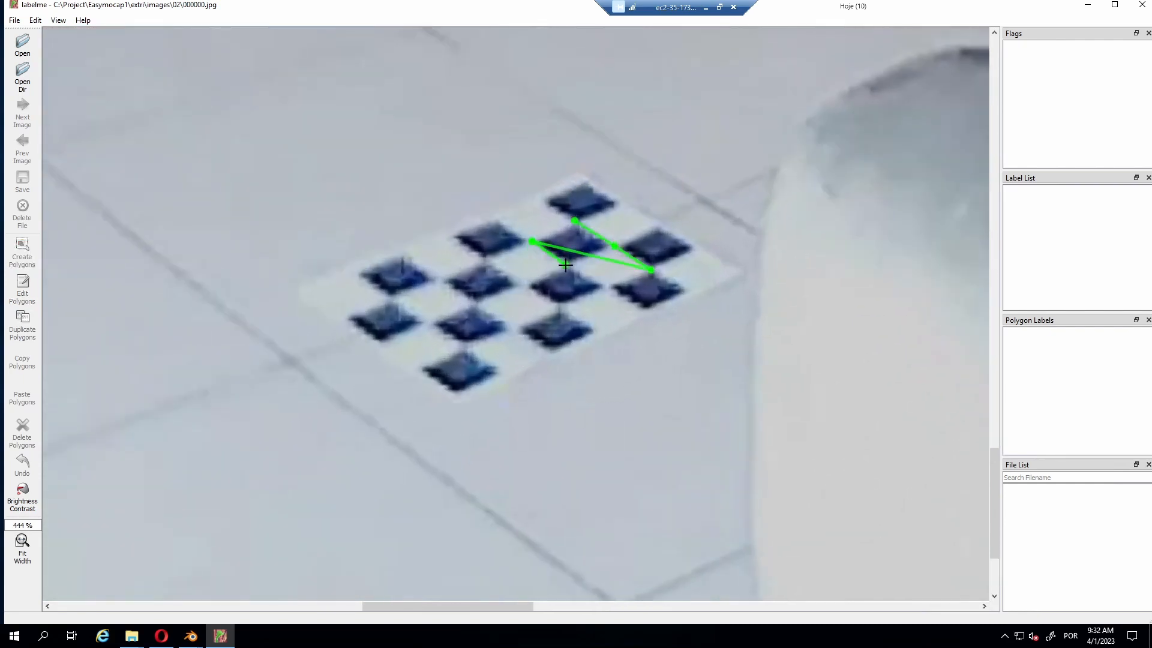
{"action": "left_click", "coordinate": [567, 265]}
{"action": "left_click", "coordinate": [607, 286]}
{"action": "left_click", "coordinate": [485, 257]}
{"action": "left_click", "coordinate": [522, 283]}
{"action": "left_click", "coordinate": [556, 305]}
{"action": "left_click", "coordinate": [440, 280]}
{"action": "left_click", "coordinate": [474, 303]}
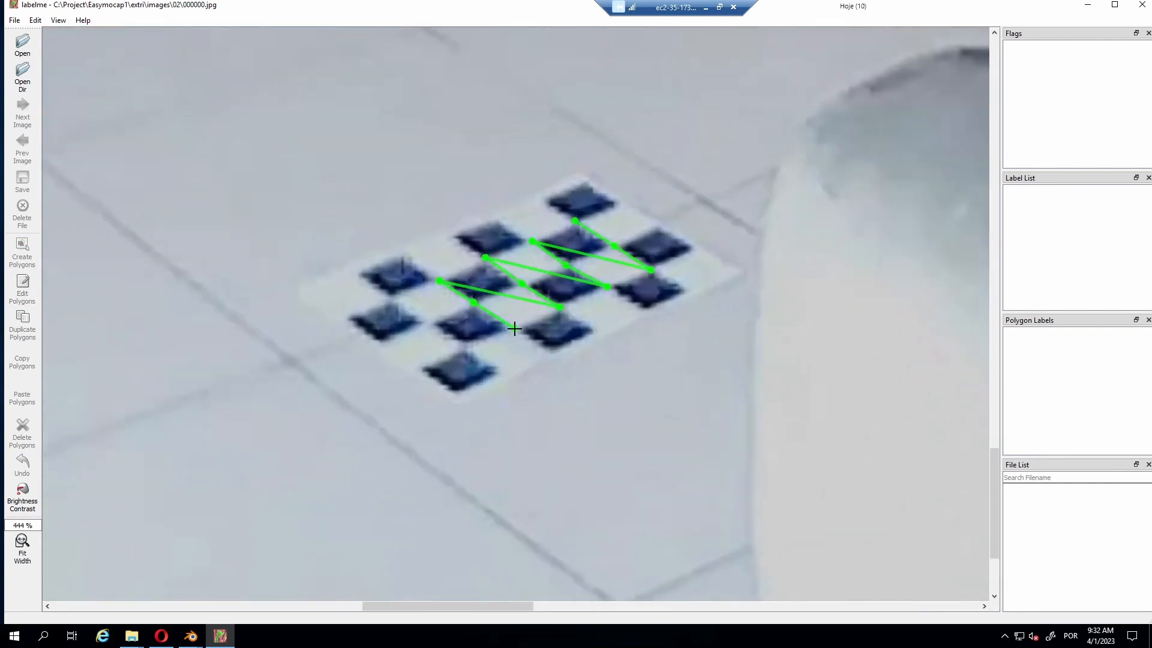
{"action": "double_click", "coordinate": [516, 328]}
{"action": "left_click", "coordinate": [540, 345]}
{"action": "left_click", "coordinate": [392, 298]}
{"action": "left_click", "coordinate": [431, 319]}
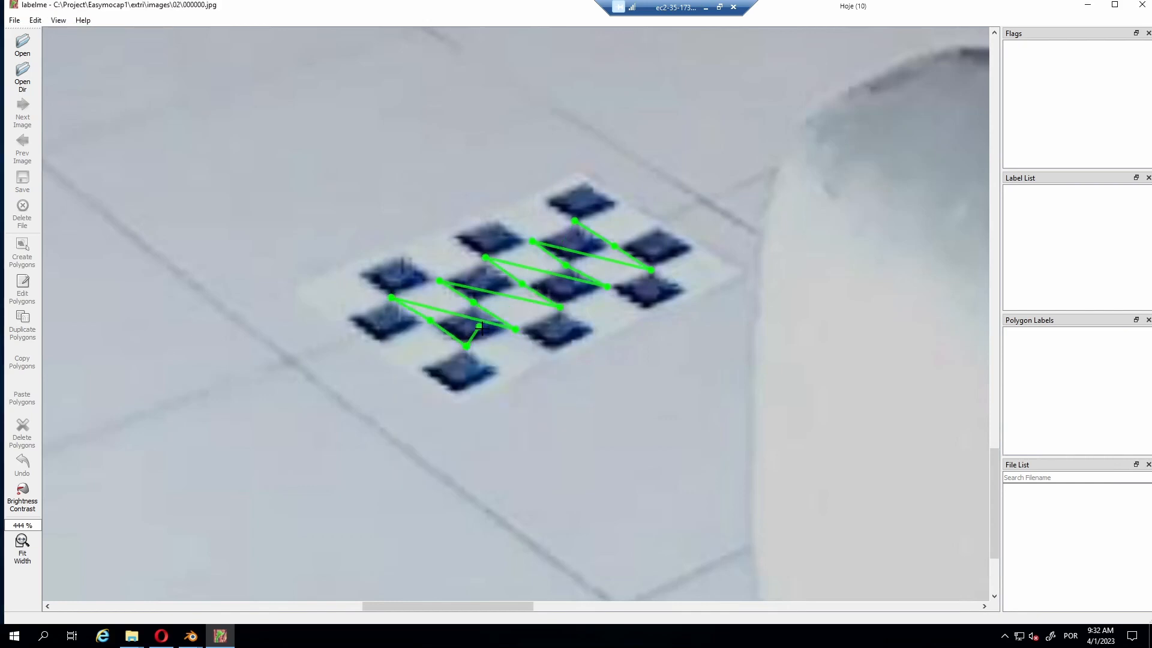
{"action": "left_click", "coordinate": [467, 345]}
- Close Camera 2's chessboard polygon with the label 1, save the annotation and exit labelme
{"action": "double_click", "coordinate": [481, 337]}
{"action": "type", "text": "1"}
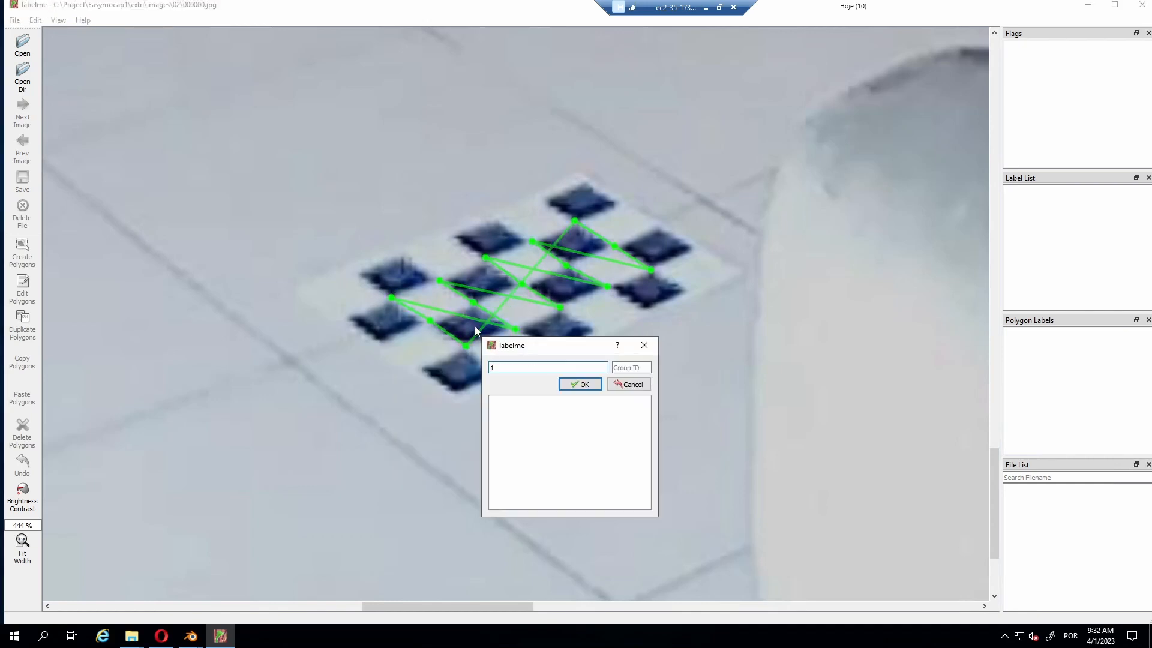
{"action": "left_click", "coordinate": [580, 385]}
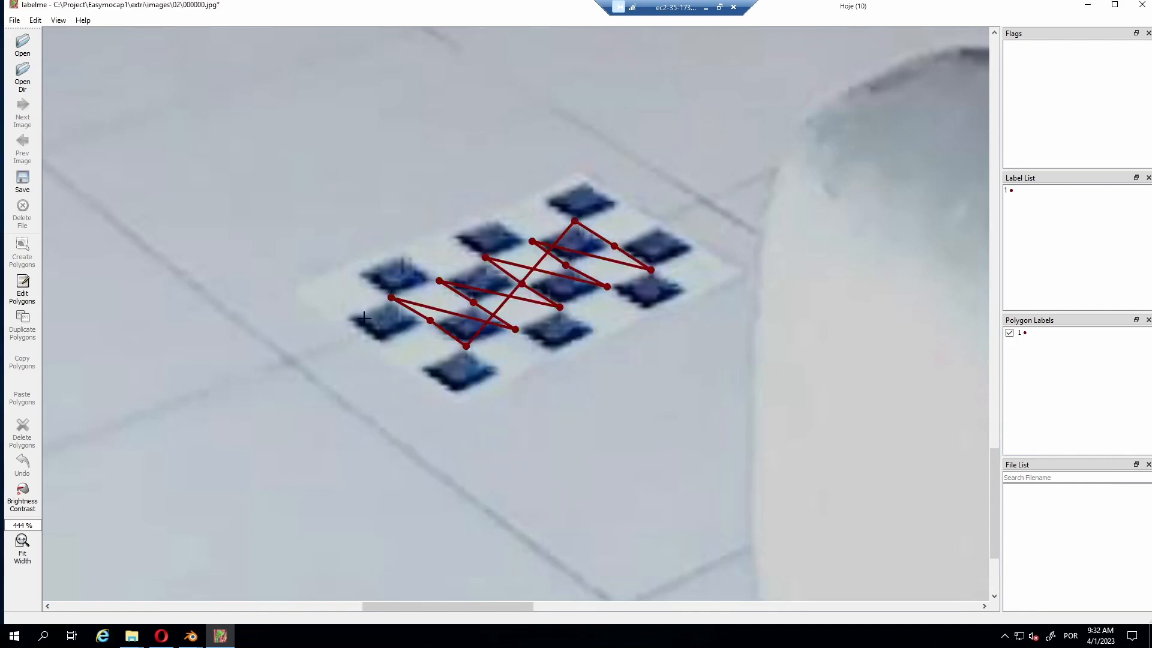
{"action": "left_click", "coordinate": [22, 180]}
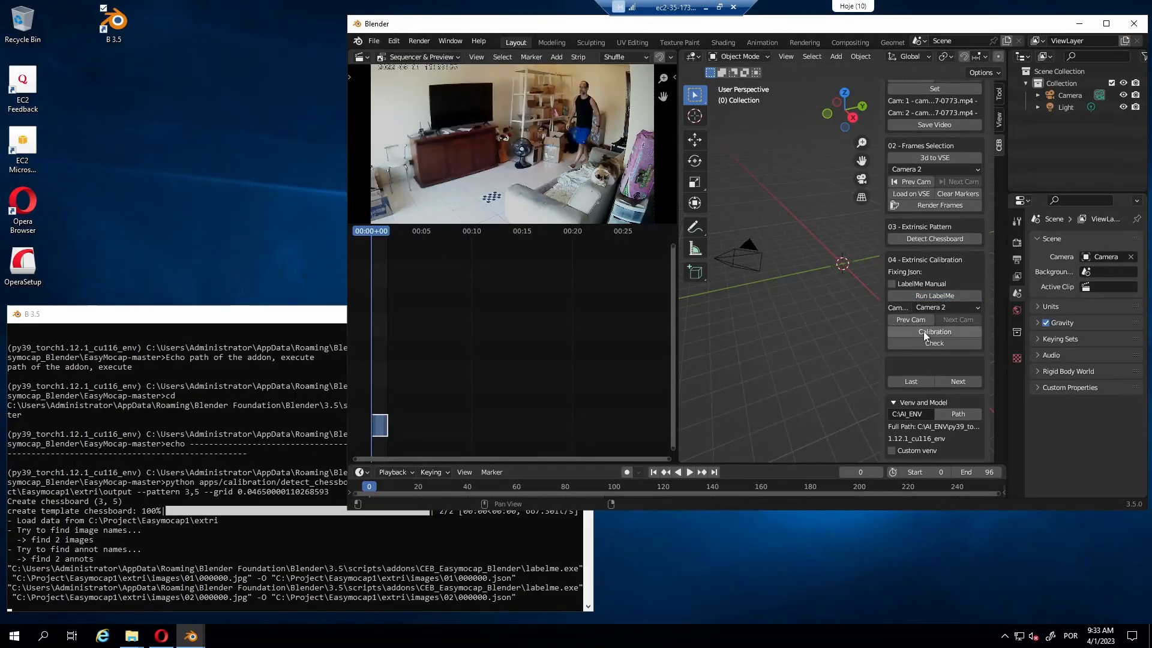
- Run the extrinsic calibration and check the projected cube overlay on both camera images
{"action": "left_click", "coordinate": [925, 333]}
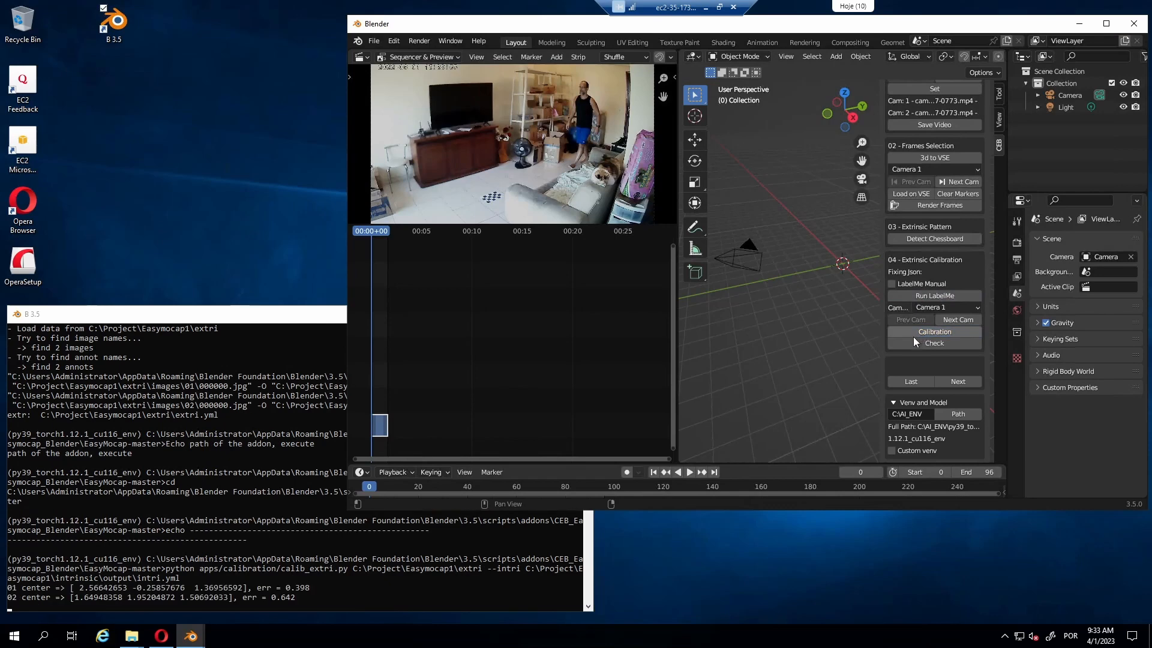
{"action": "left_click", "coordinate": [922, 342]}
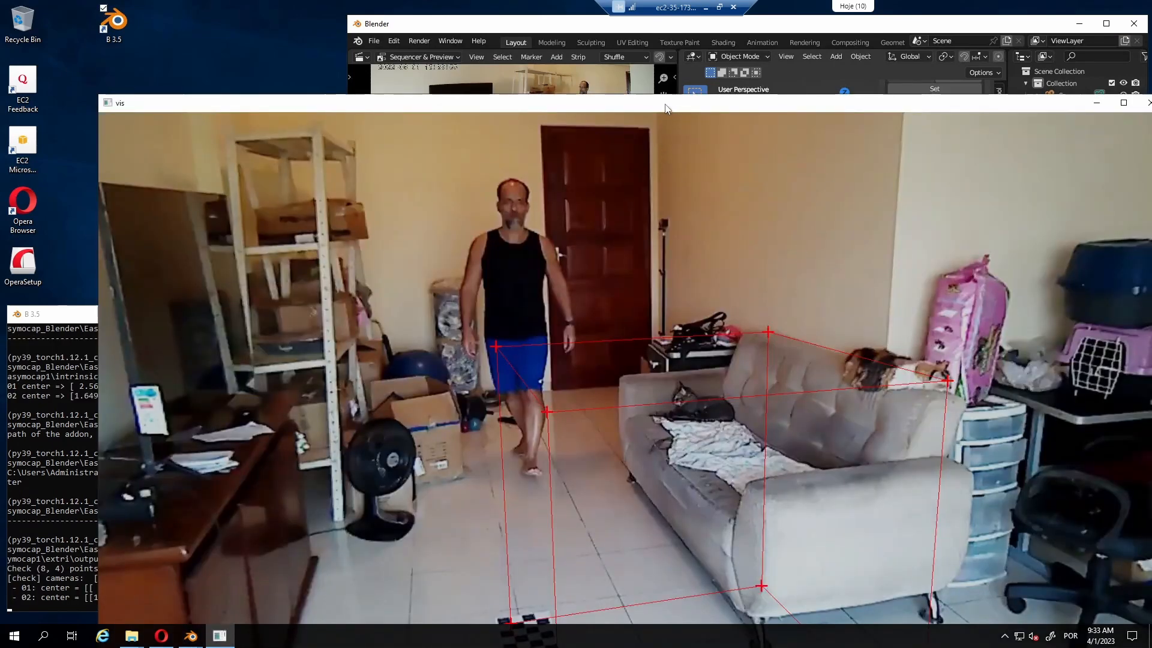
{"action": "left_click_drag", "start_coordinate": [669, 111], "coordinate": [609, 17]}
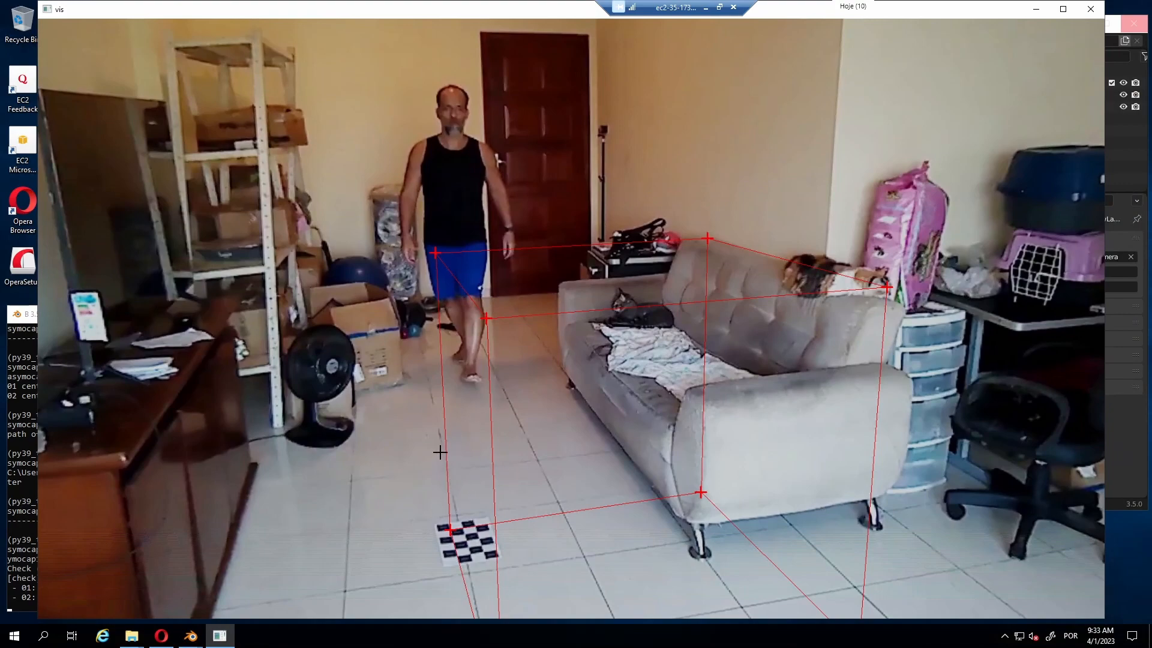
{"action": "key", "text": "space"}
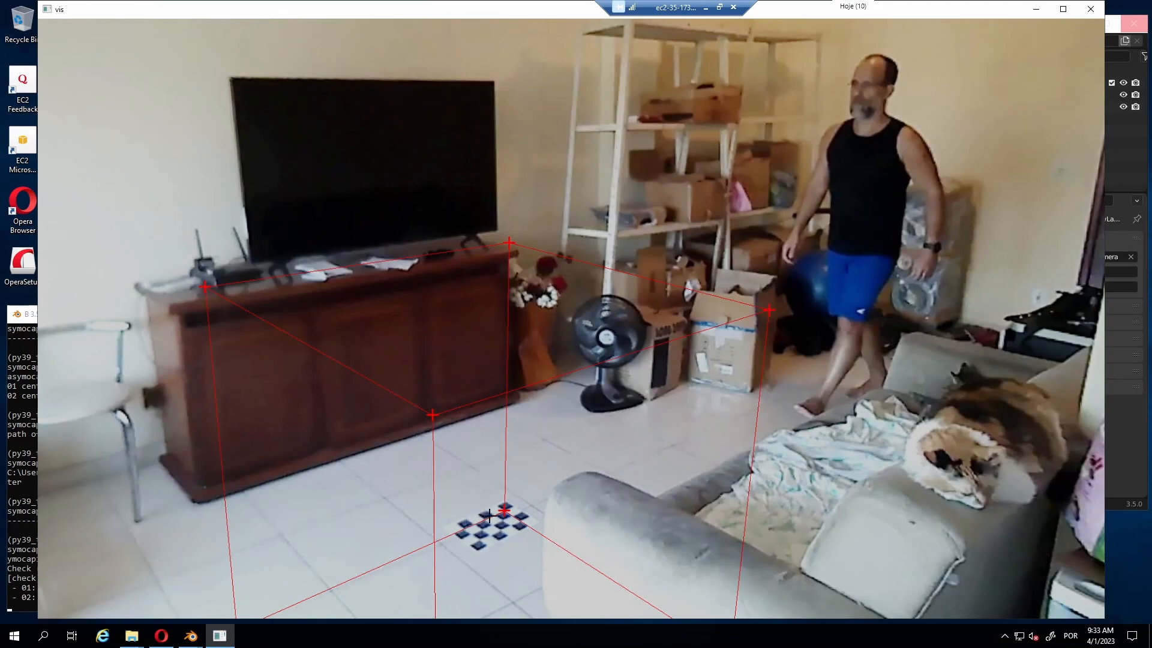
{"action": "key", "text": "space"}
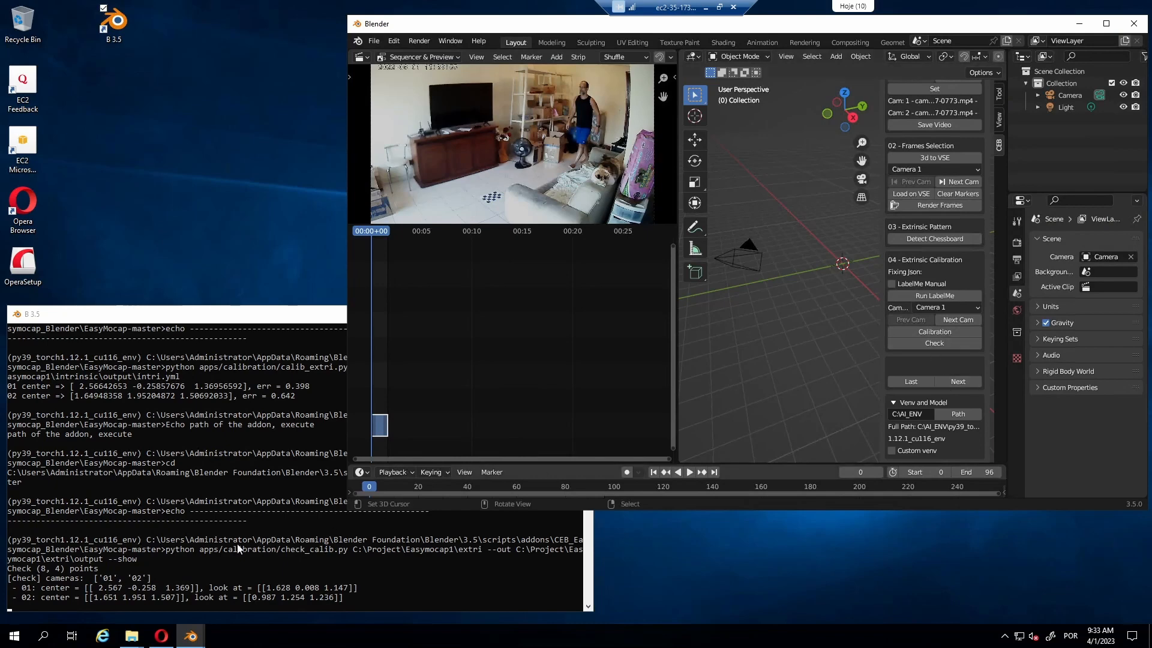
- Check the calibration files in the 02CAM_1080_60_fps_Sample folder, then return to Blender
{"action": "left_click", "coordinate": [132, 641]}
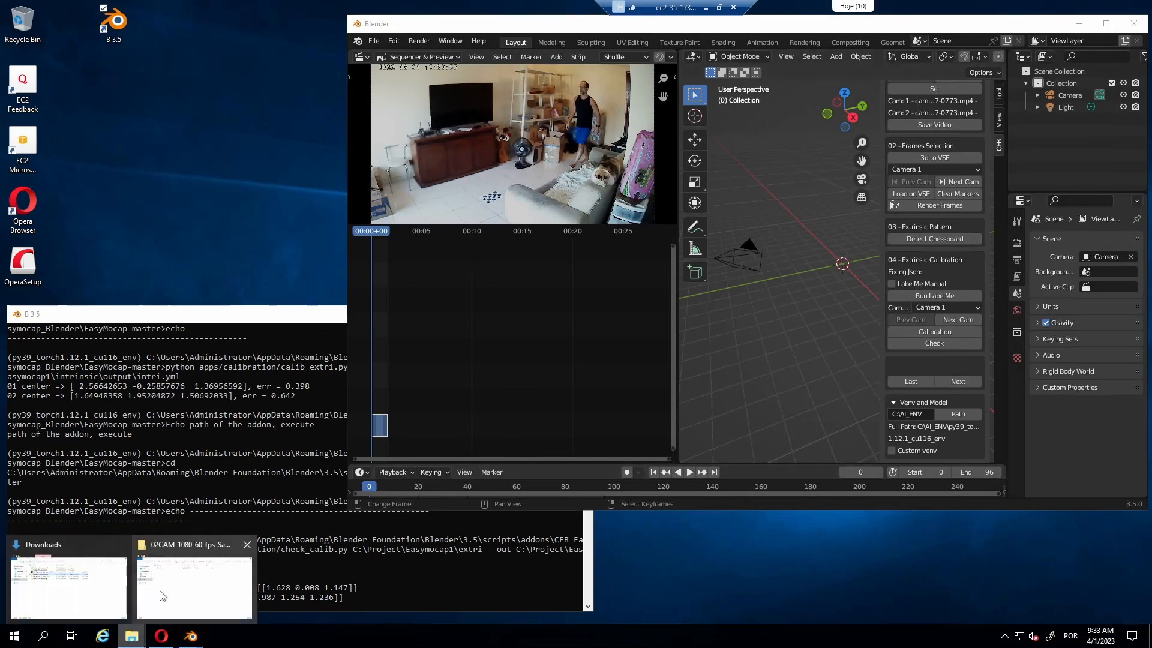
{"action": "left_click", "coordinate": [159, 597]}
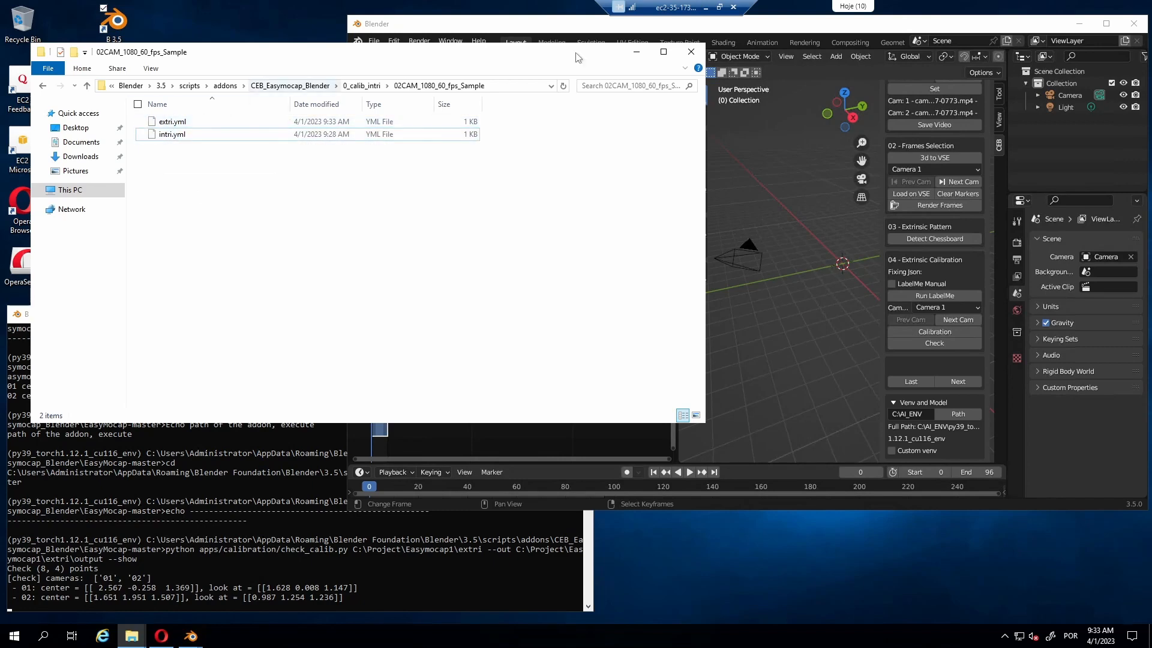
{"action": "left_click", "coordinate": [636, 52]}
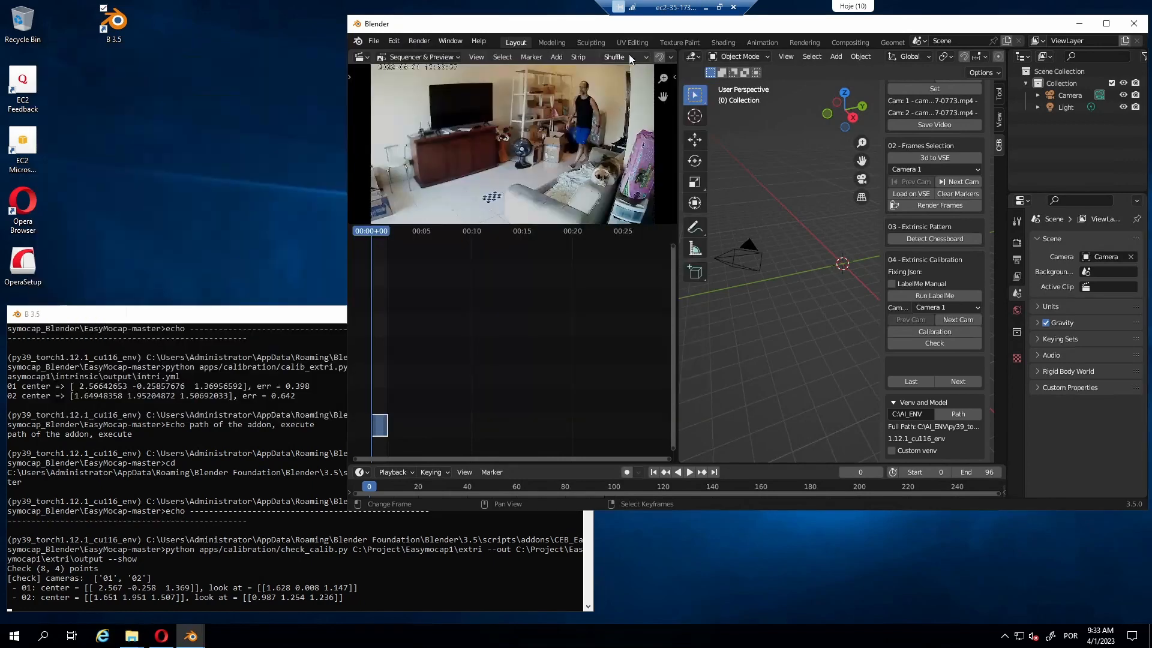
- Advance to the Finalize stage and set cam2_walk_0677-0773.mp4 from the 2_walk_back folder as Camera 1's final video
{"action": "left_click", "coordinate": [957, 383]}
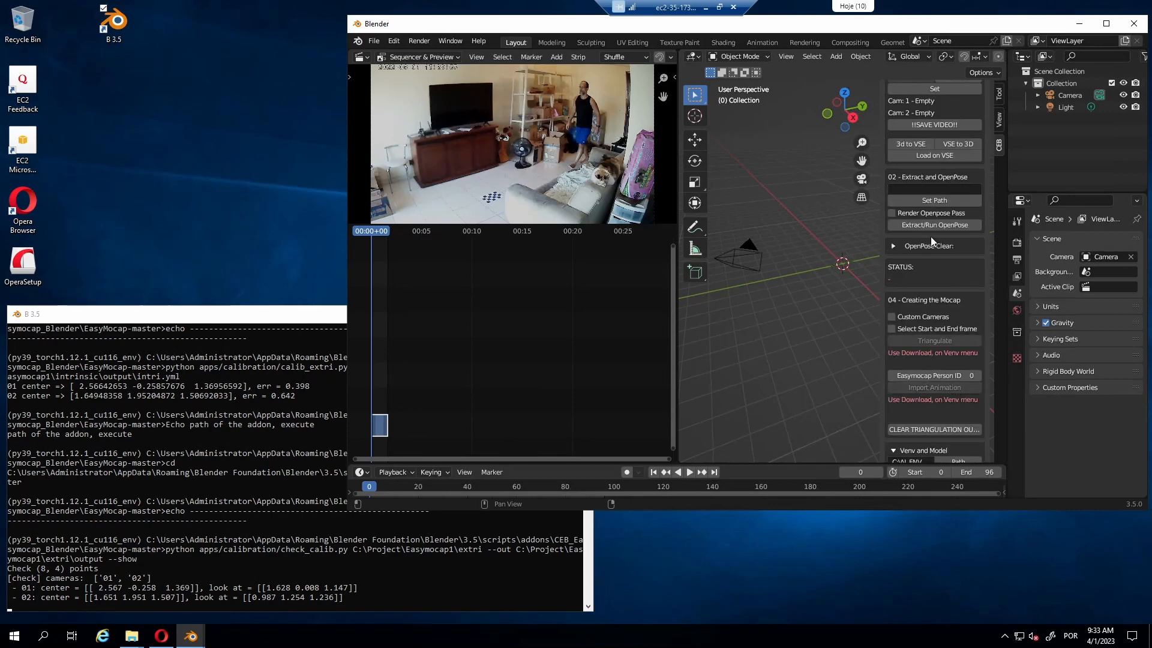
{"action": "scroll", "coordinate": [906, 180], "scroll_direction": "up", "scroll_amount": 6}
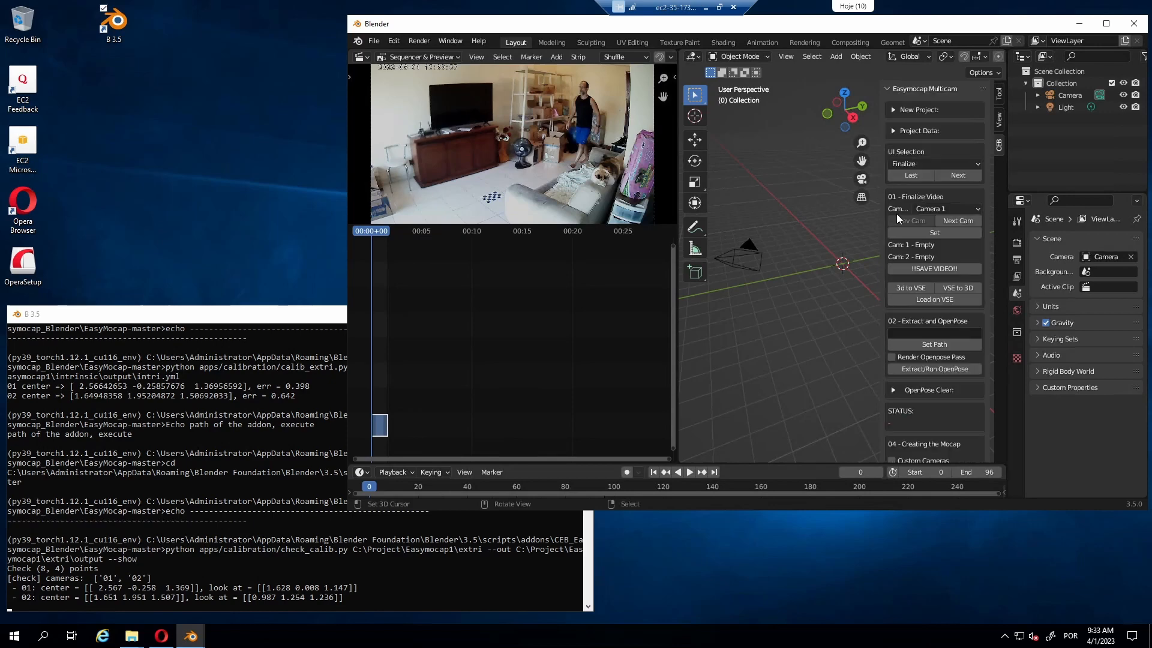
{"action": "left_click", "coordinate": [933, 234]}
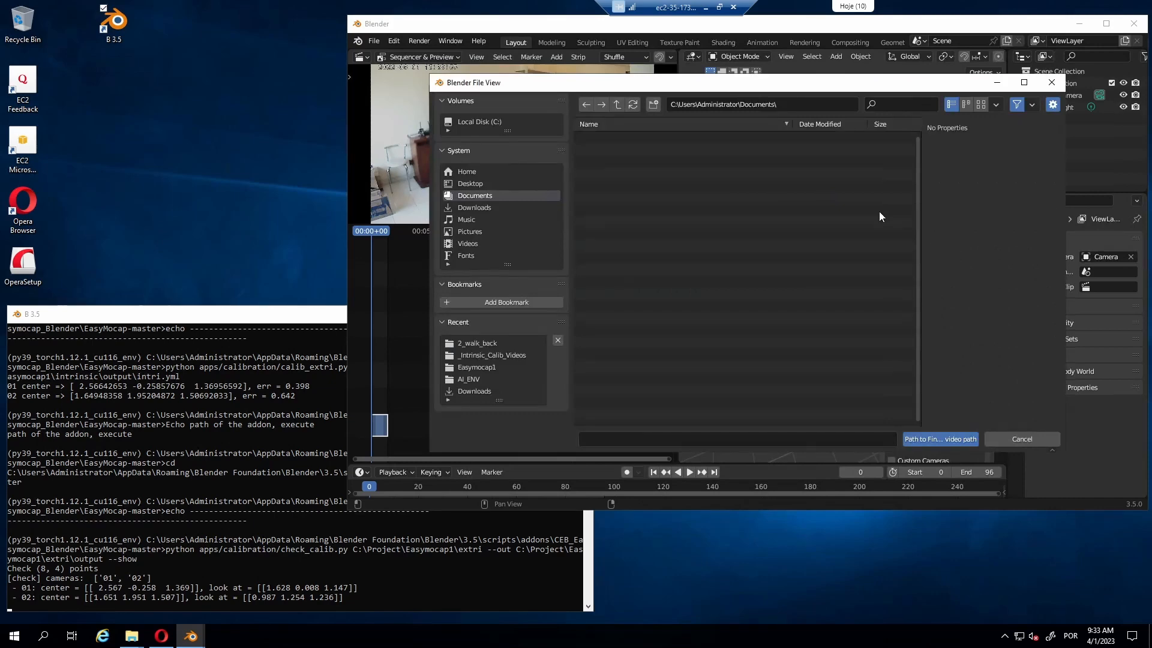
{"action": "left_click", "coordinate": [470, 343]}
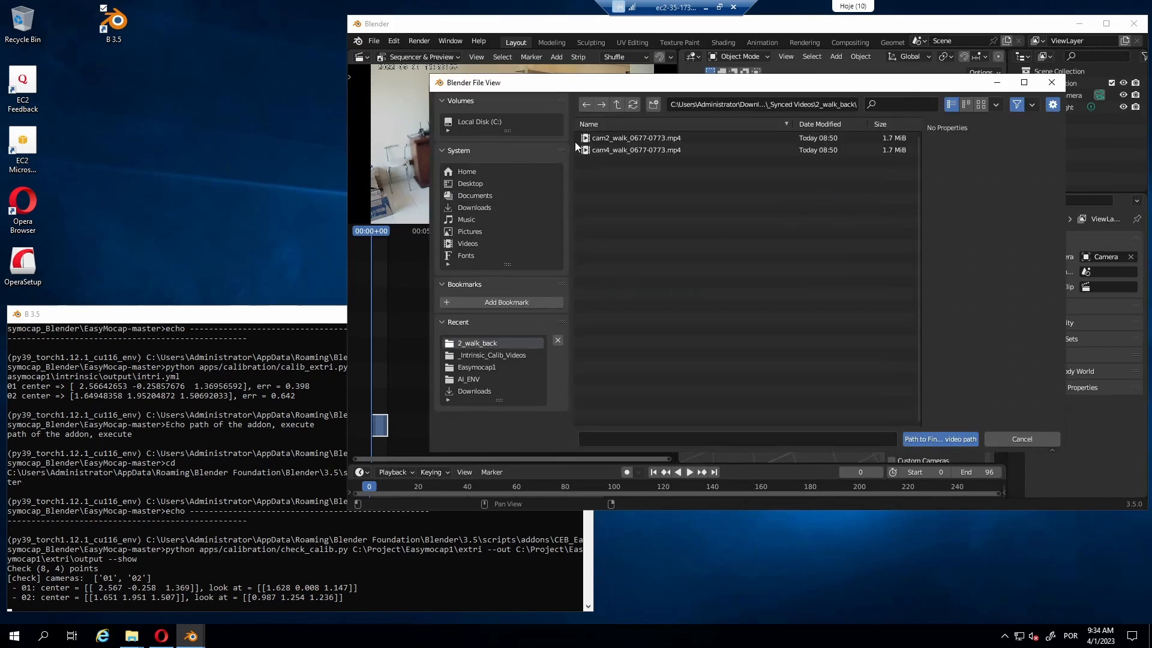
{"action": "left_click", "coordinate": [600, 139]}
{"action": "double_click", "coordinate": [599, 138]}
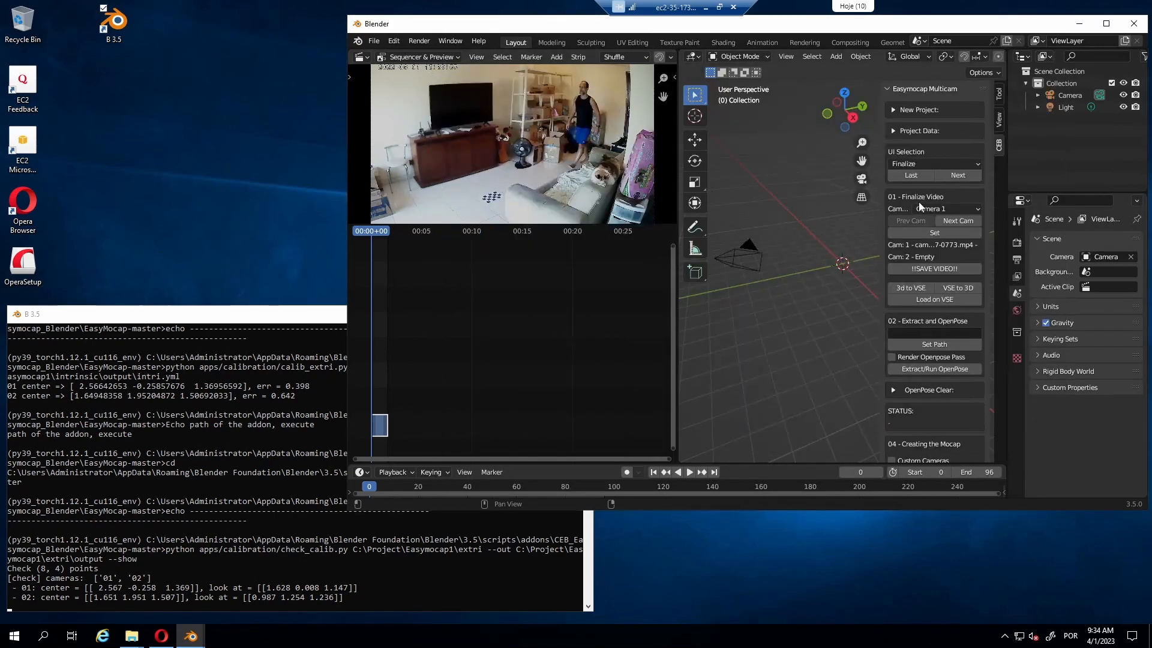
- Set cam4_walk_0677-0773.mp4 from the 2_walk_back folder as Camera 2's final video and save the videos to the project
{"action": "left_click", "coordinate": [952, 224]}
{"action": "left_click", "coordinate": [931, 236]}
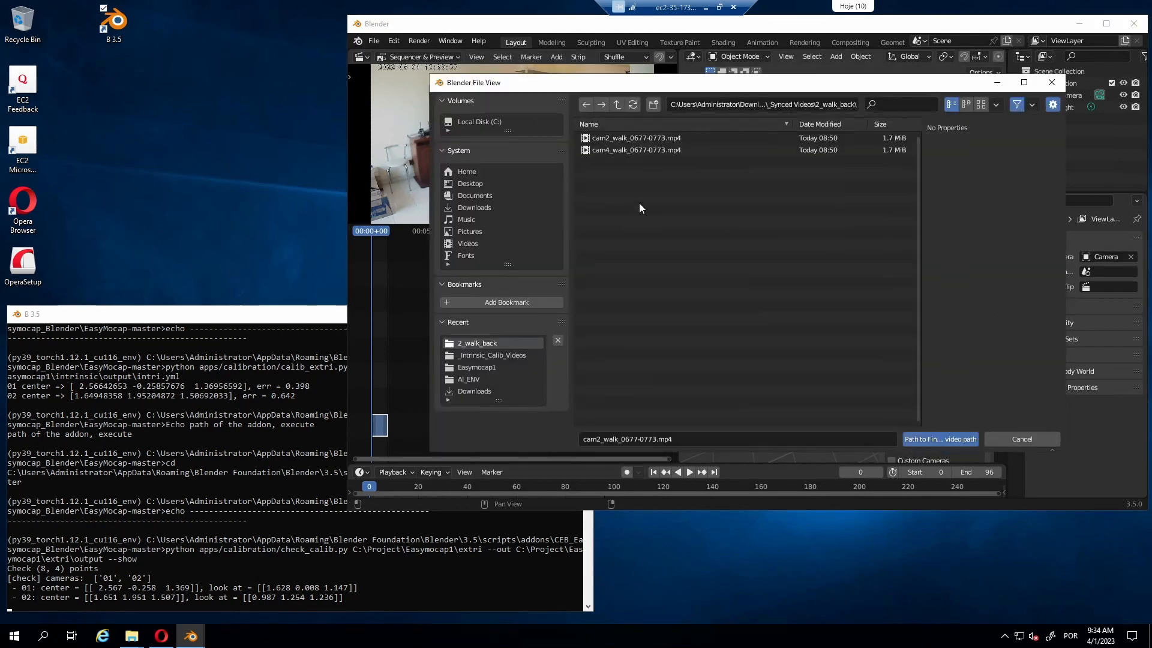
{"action": "double_click", "coordinate": [602, 150]}
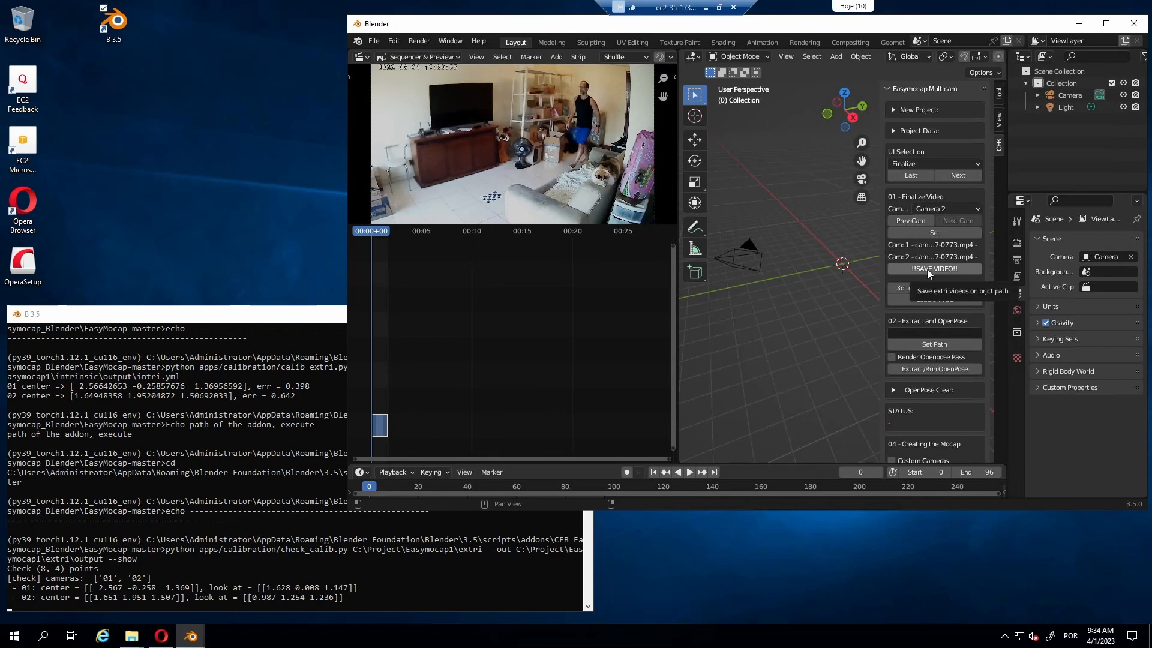
{"action": "left_click", "coordinate": [927, 269]}
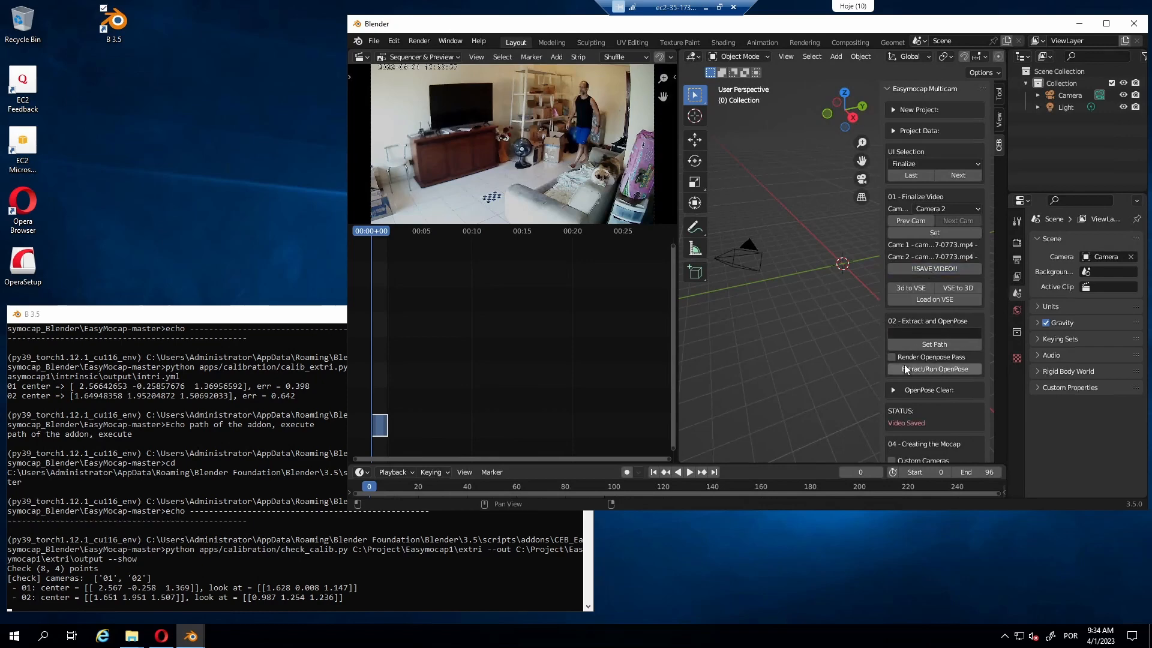
- Switch to Opera and download openpose-1.7.0-binaries-win64-gpu-python3.7-flir-3d_recommended.zip from the OpenPose v1.7.0 release on GitHub
{"action": "left_click", "coordinate": [901, 348]}
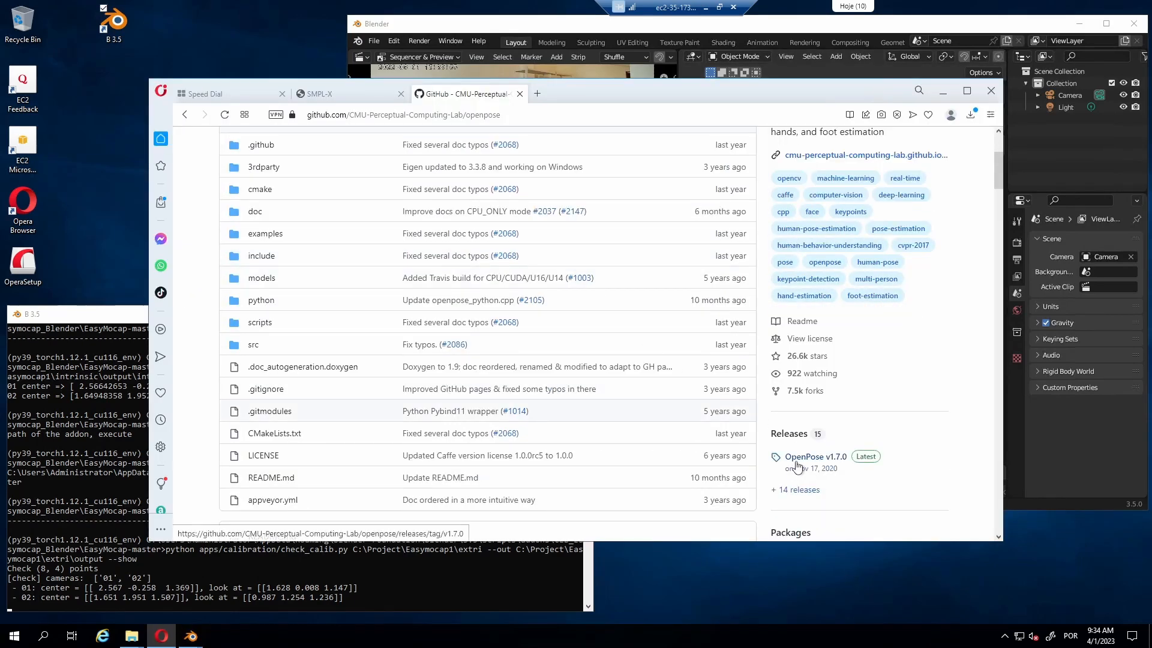
{"action": "left_click", "coordinate": [802, 461]}
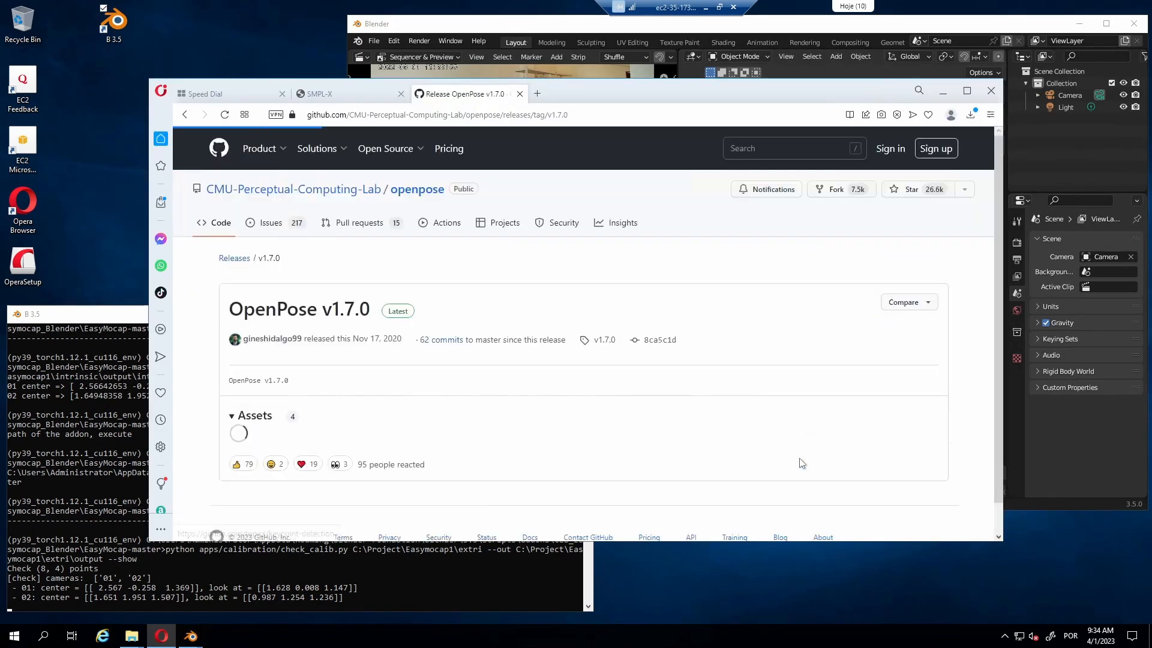
{"action": "scroll", "coordinate": [388, 342], "scroll_direction": "down", "scroll_amount": 1}
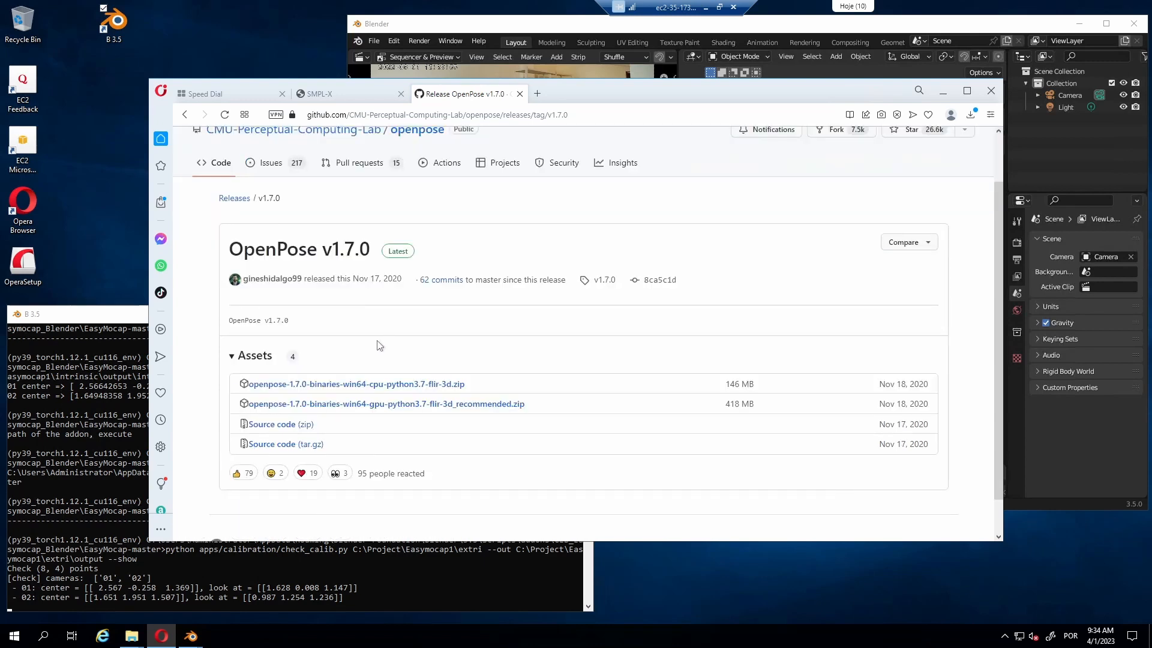
{"action": "left_click", "coordinate": [360, 408]}
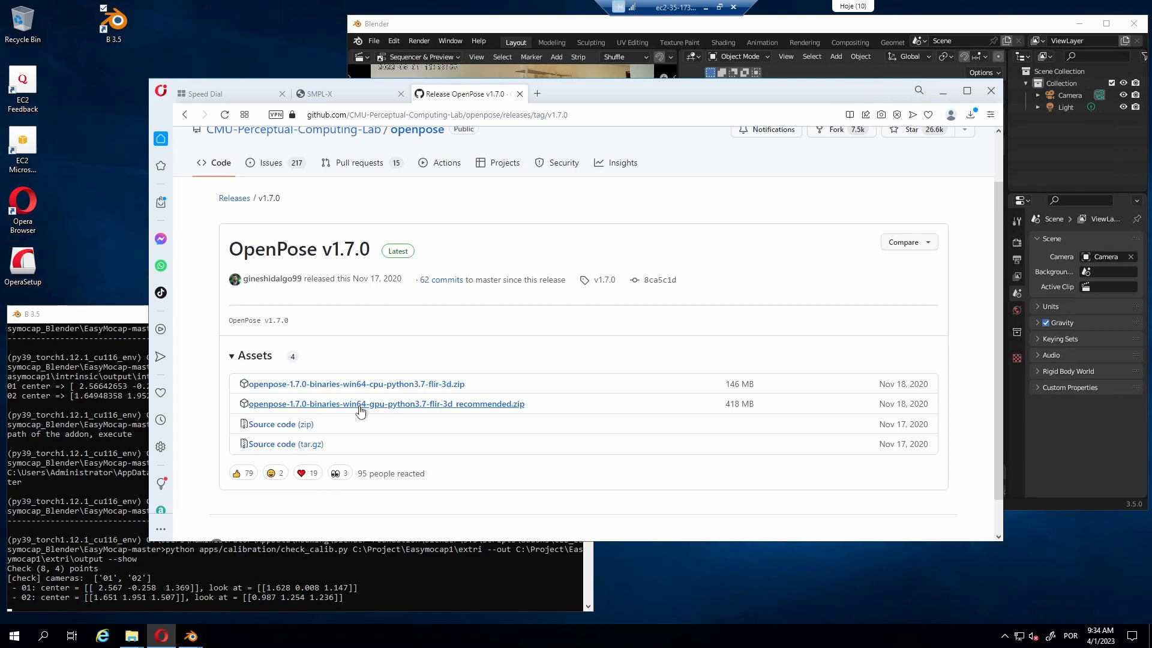
- Extract the downloaded OpenPose GPU archive in the Downloads folder and open its openpose\models folder
{"action": "right_click", "coordinate": [387, 294]}
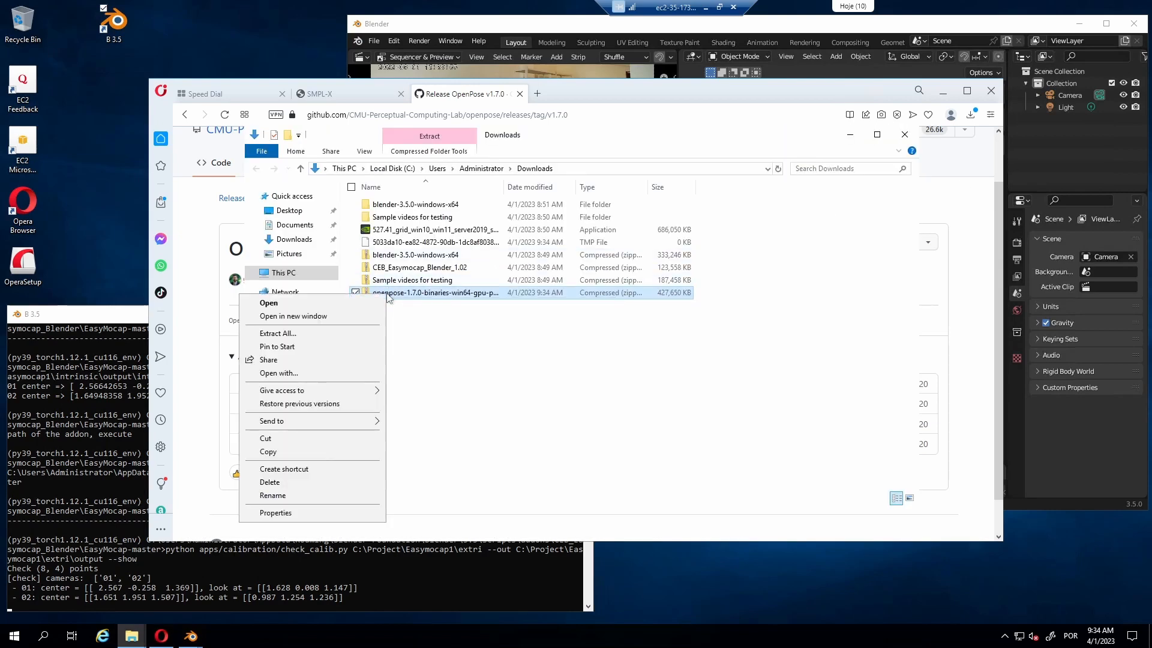
{"action": "left_click", "coordinate": [323, 317]}
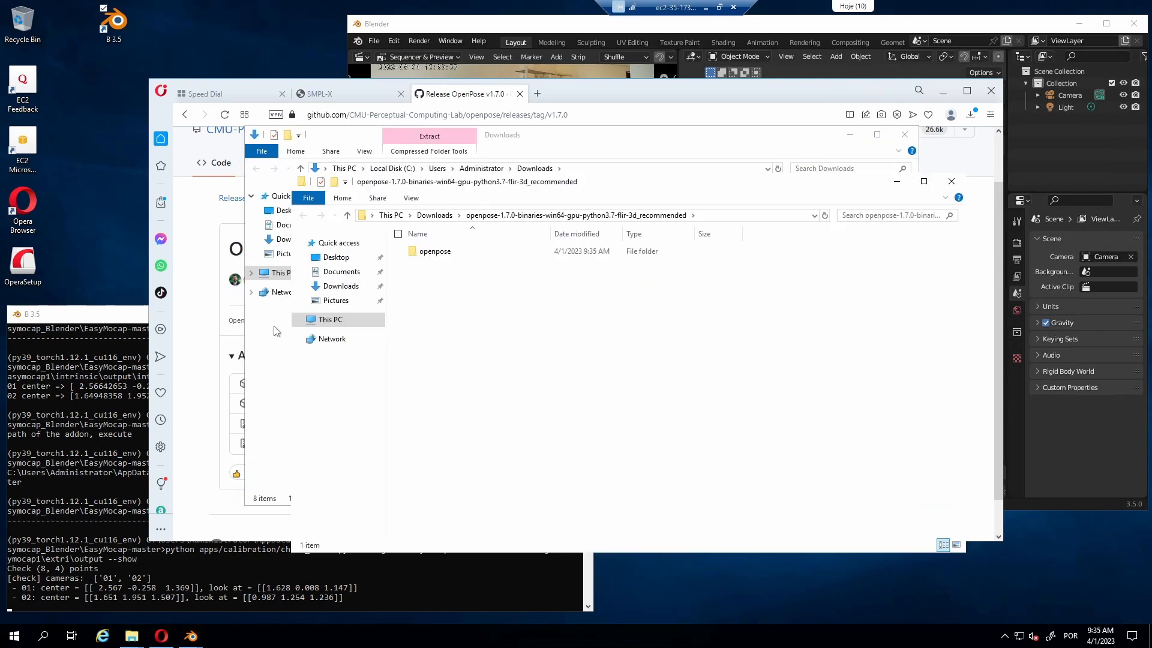
{"action": "double_click", "coordinate": [436, 252]}
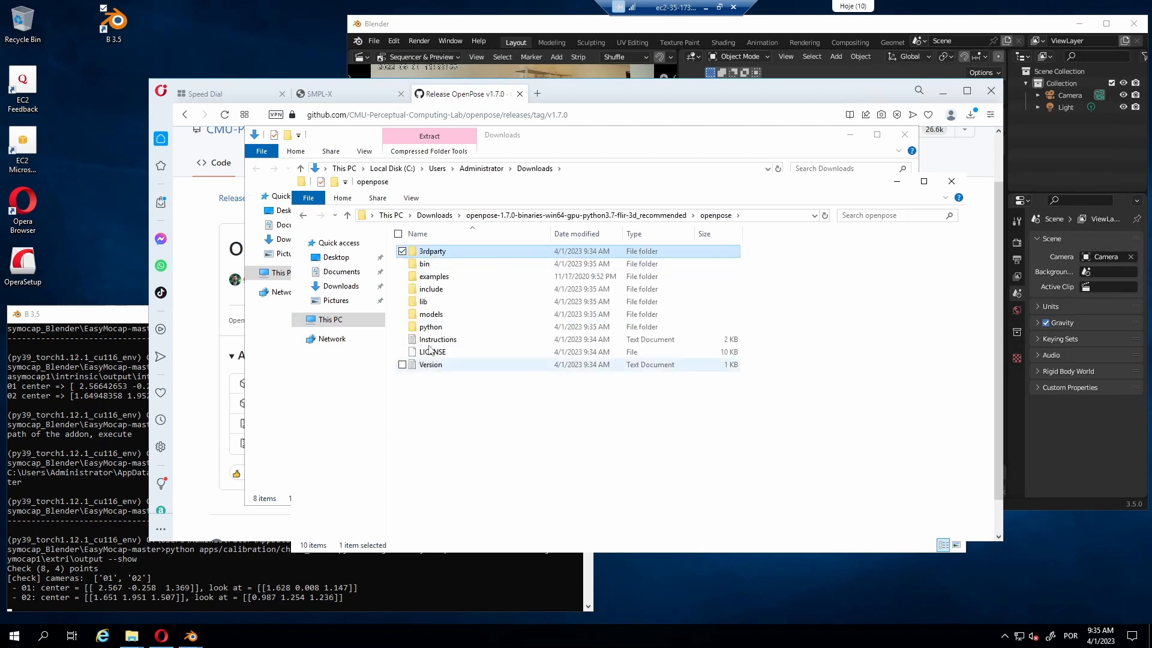
{"action": "double_click", "coordinate": [432, 315]}
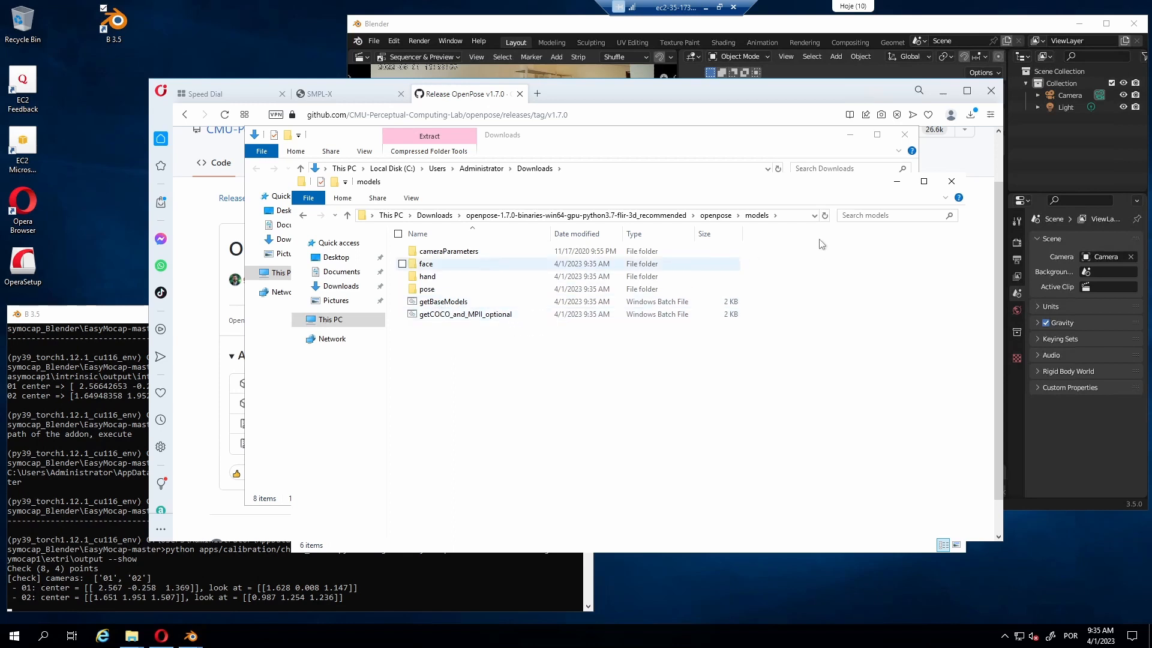
- Open a command prompt in the models folder and run the getBaseModels batch file
{"action": "left_click", "coordinate": [788, 217]}
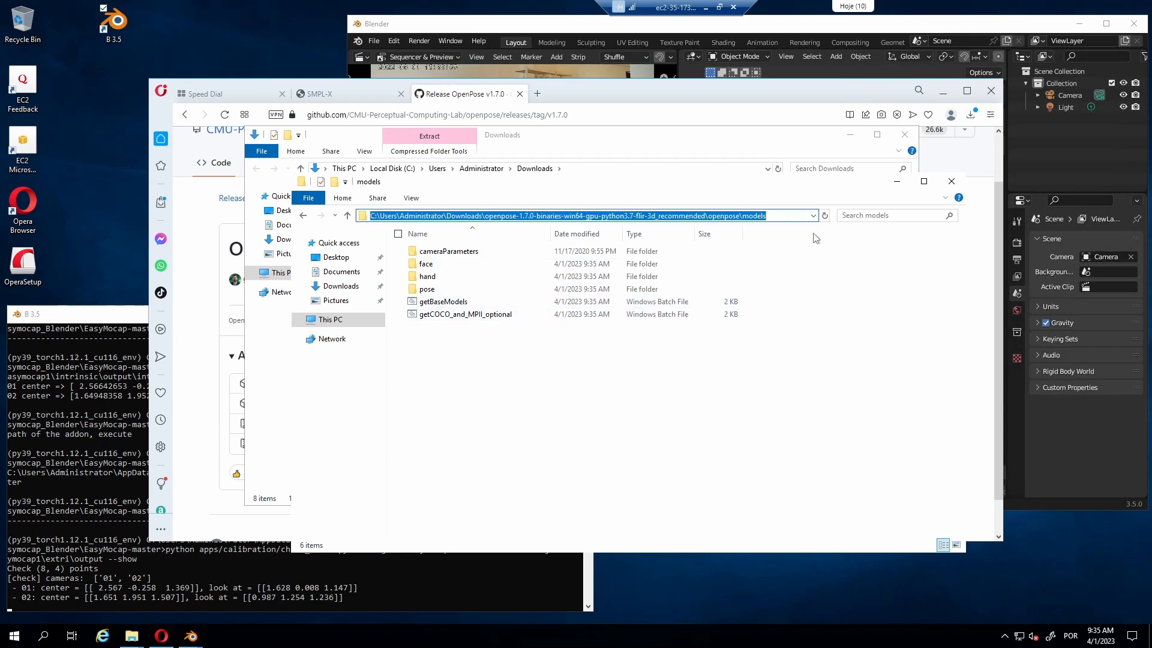
{"action": "type", "text": "cmd"}
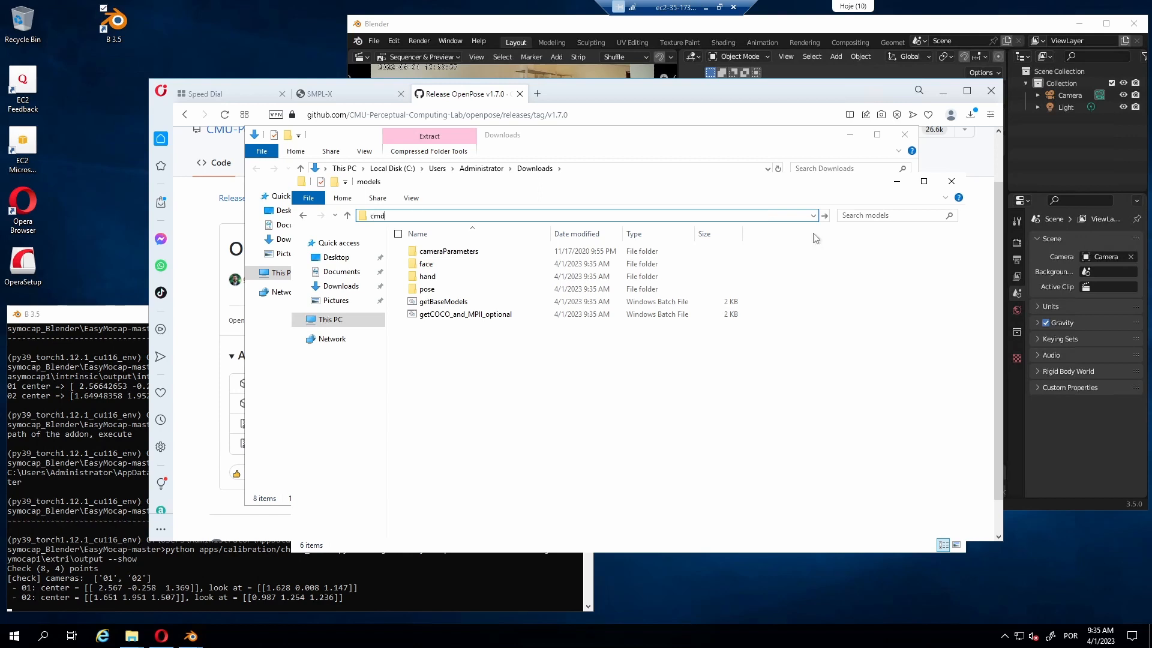
{"action": "key", "text": "Return"}
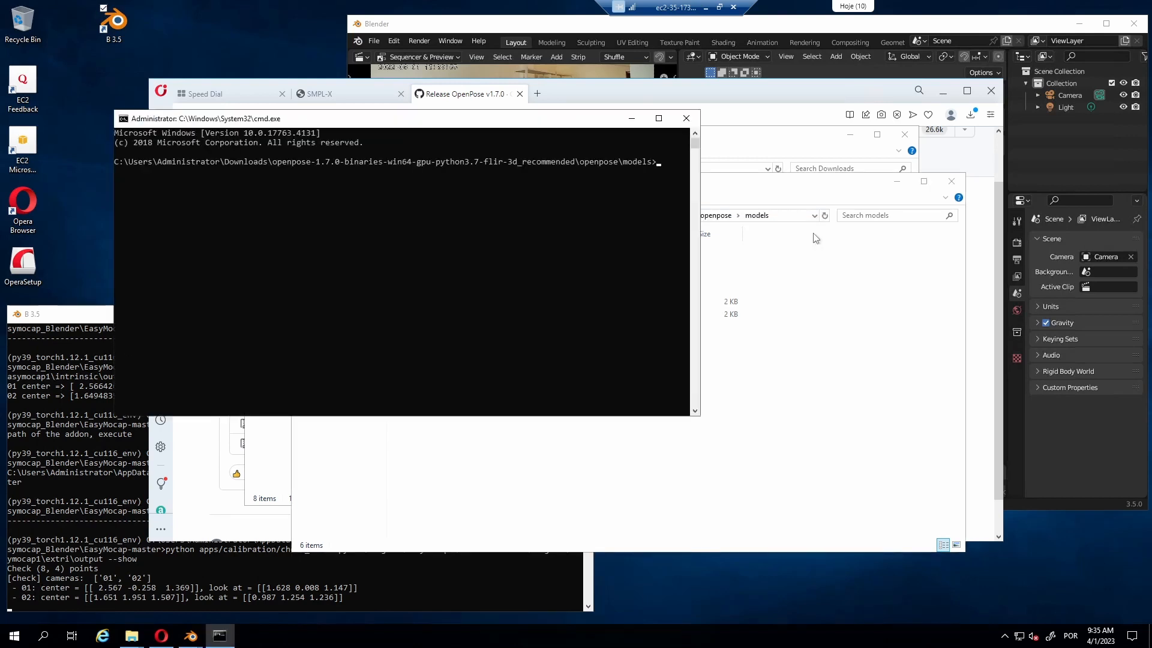
{"action": "left_click_drag", "start_coordinate": [475, 128], "coordinate": [609, 372]}
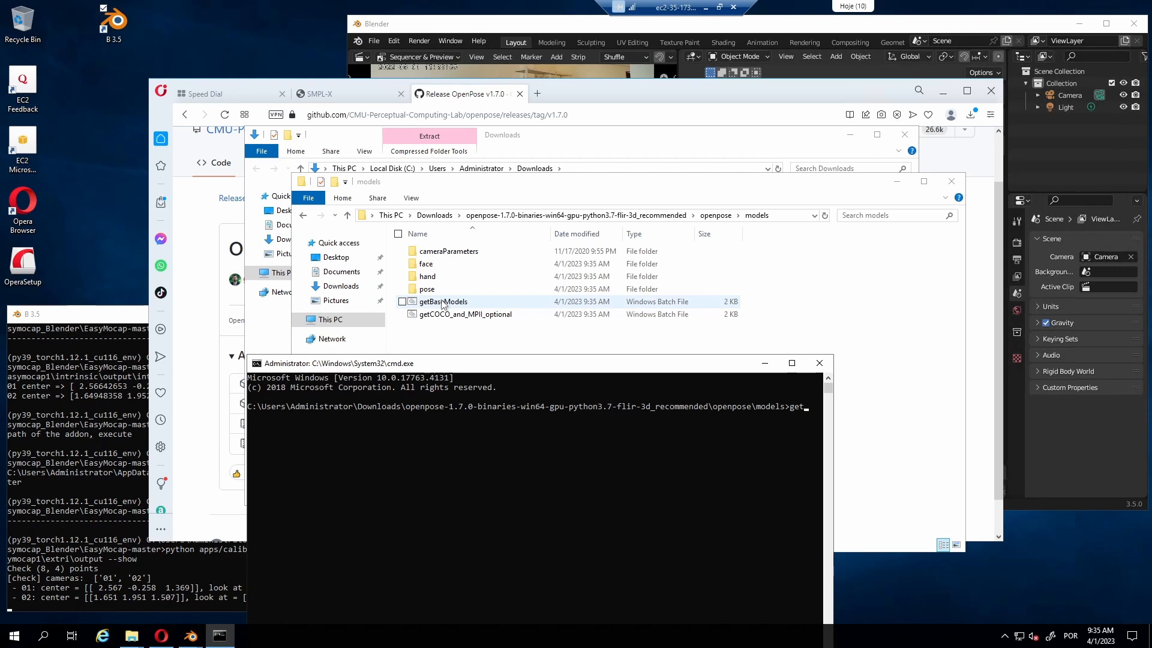
{"action": "key", "text": "Tab"}
{"action": "key", "text": "Return"}
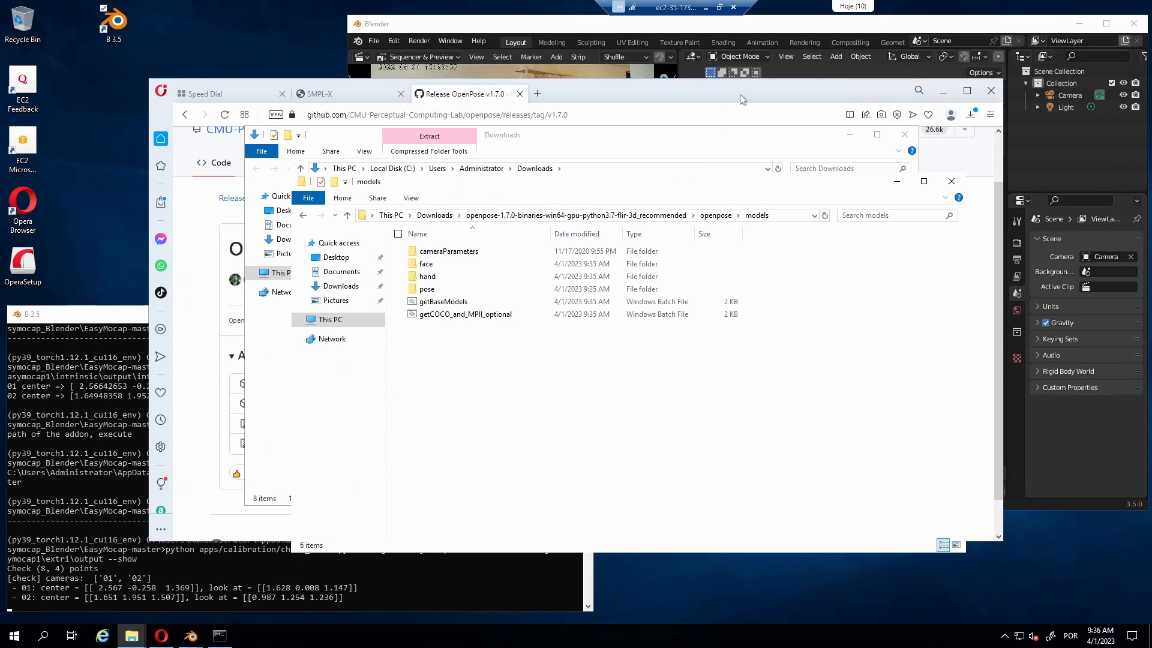
- Return to Blender and set the OpenPose path to the openpose folder inside the extracted archive in Downloads
{"action": "left_click", "coordinate": [777, 30]}
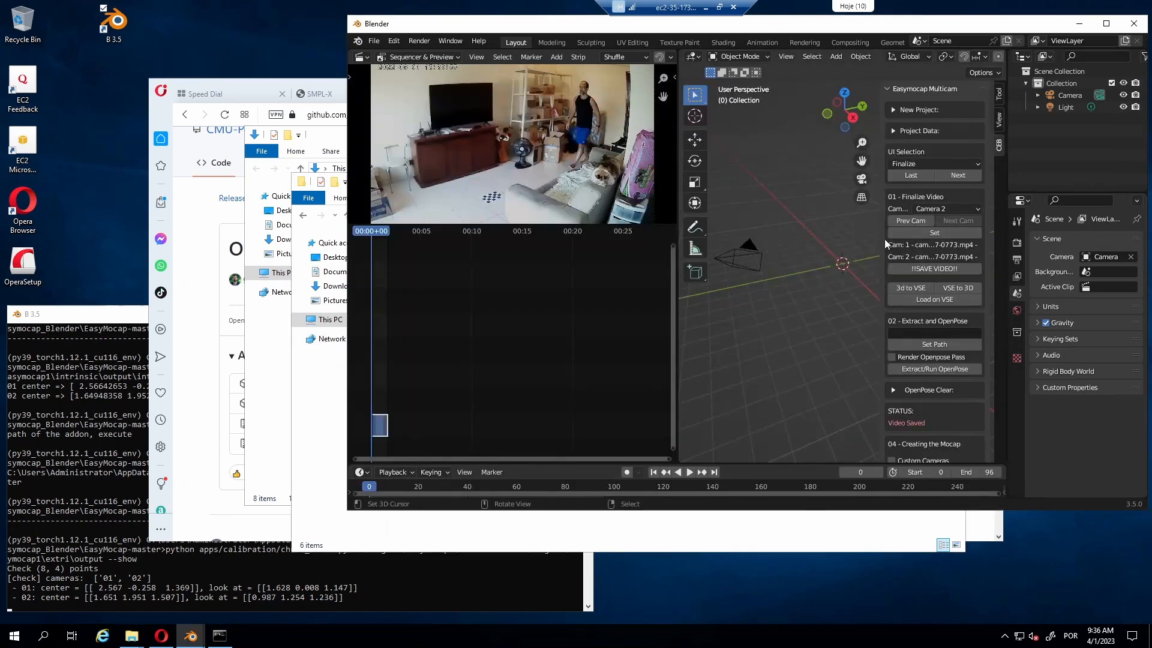
{"action": "left_click", "coordinate": [923, 343]}
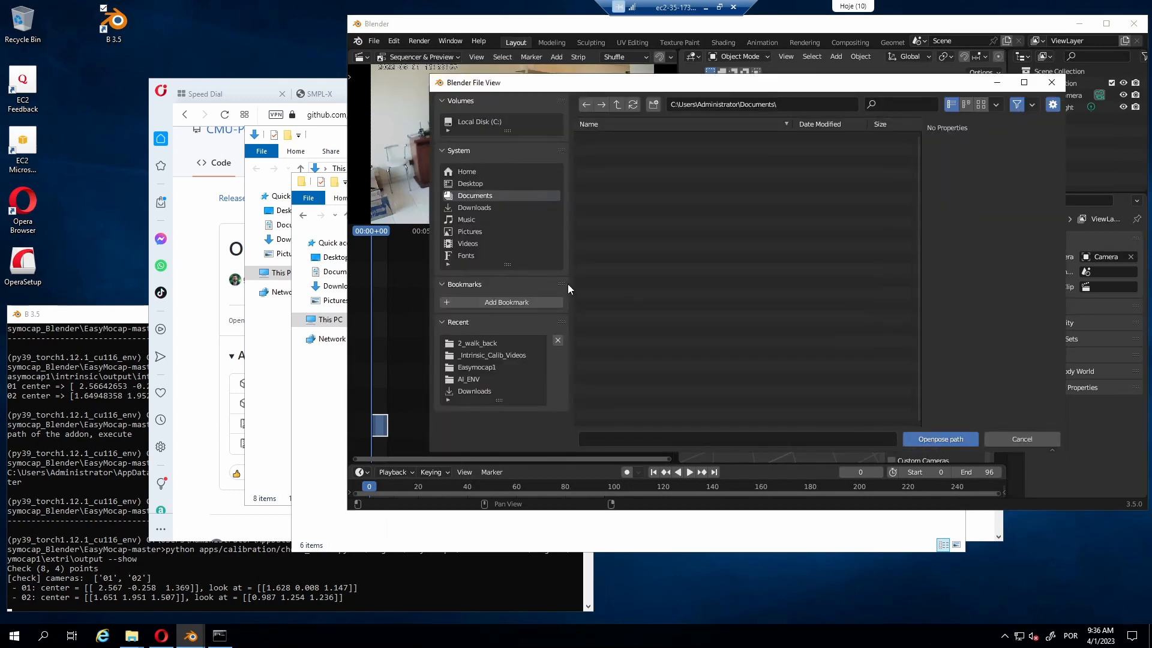
{"action": "left_click", "coordinate": [467, 208]}
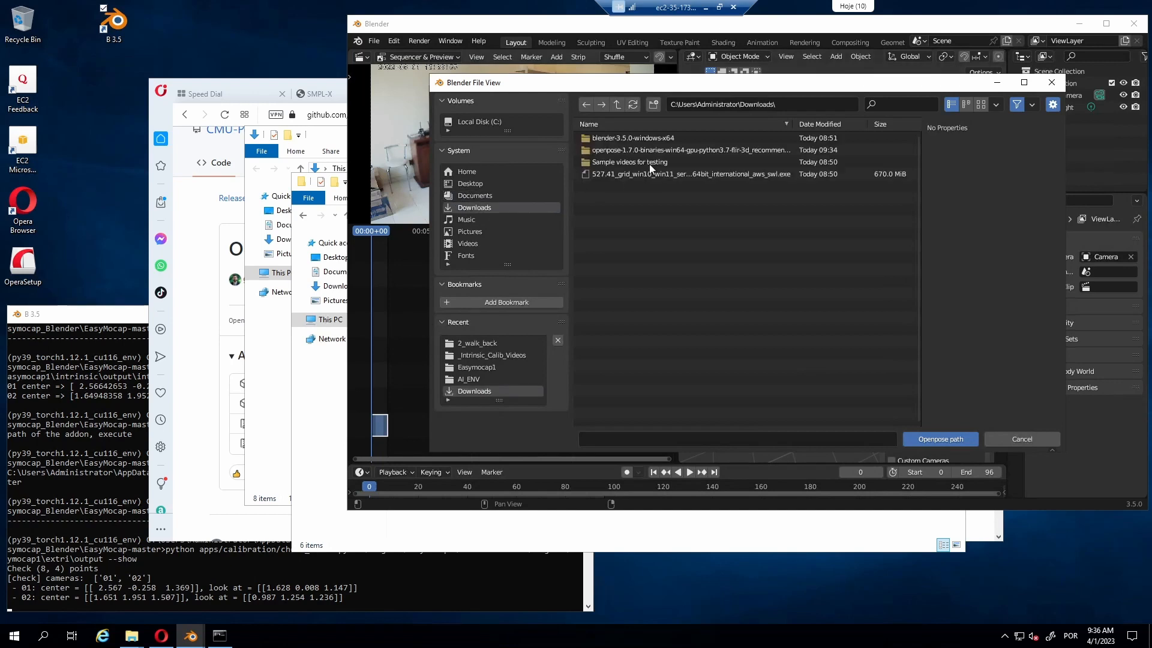
{"action": "double_click", "coordinate": [615, 150]}
{"action": "double_click", "coordinate": [607, 139]}
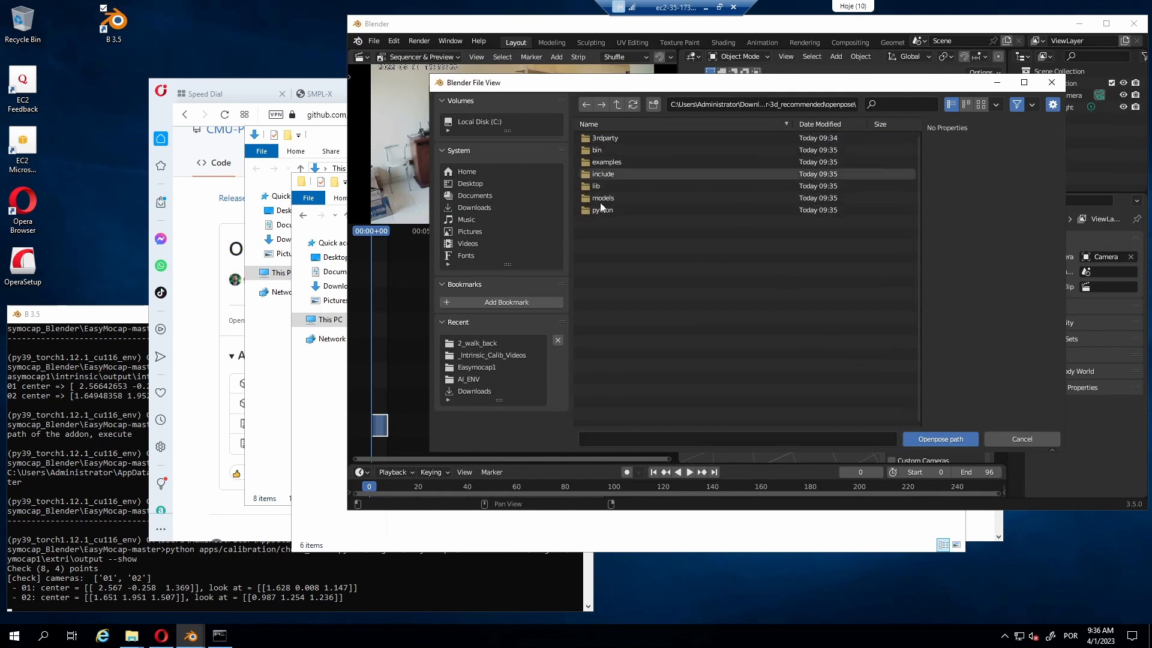
{"action": "left_click", "coordinate": [927, 440]}
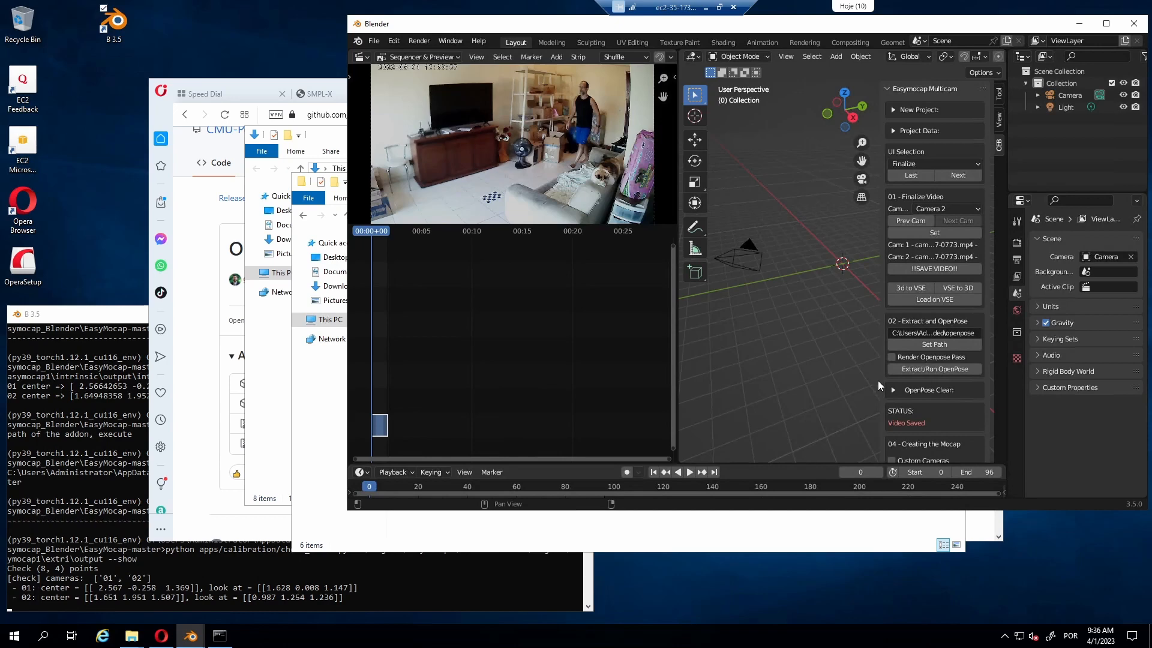
- Extract the video frames and run OpenPose with the console in view, and check the OpenPose Clear options
{"action": "left_click", "coordinate": [912, 370]}
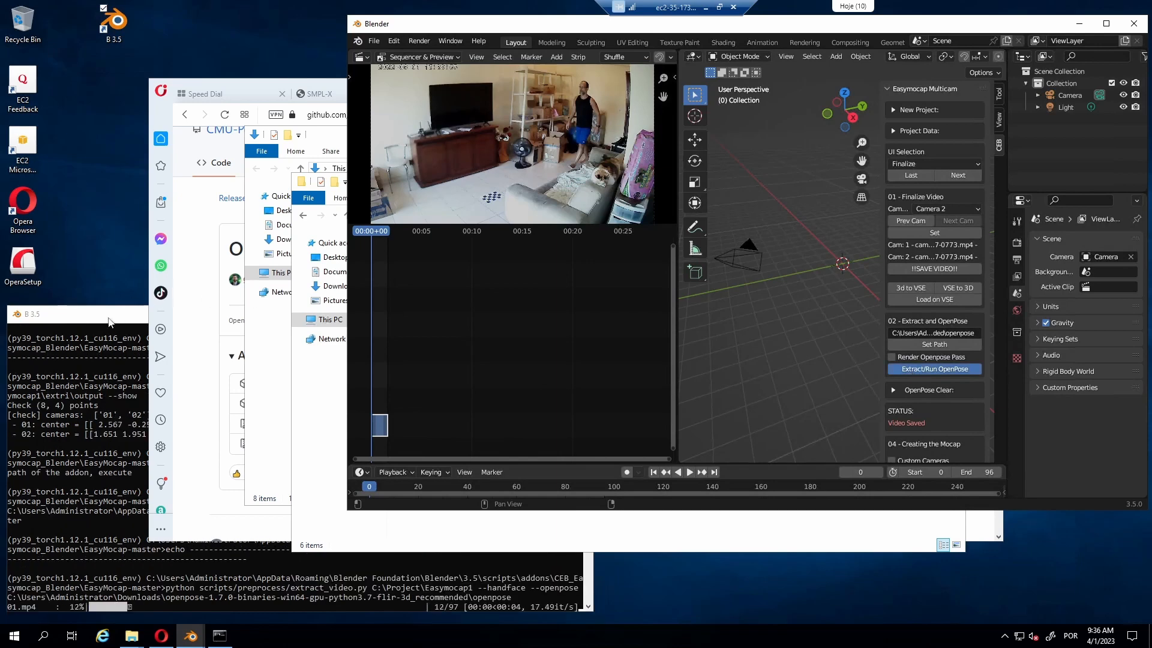
{"action": "left_click", "coordinate": [111, 334]}
{"action": "left_click_drag", "start_coordinate": [159, 310], "coordinate": [160, 298]}
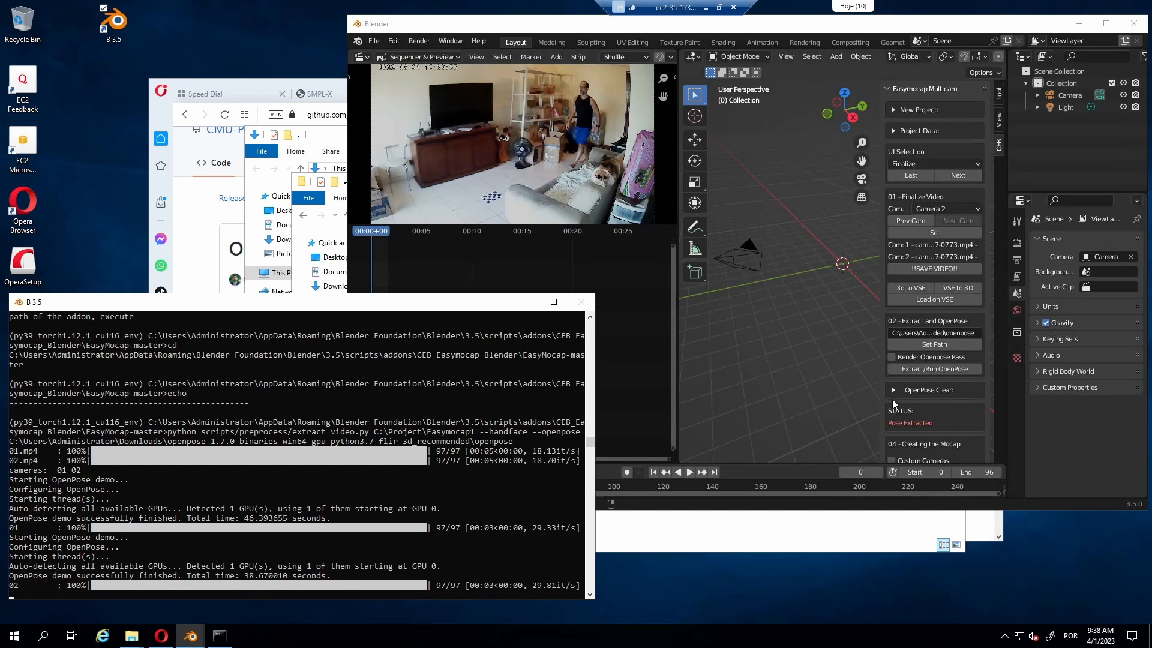
{"action": "left_click", "coordinate": [894, 390]}
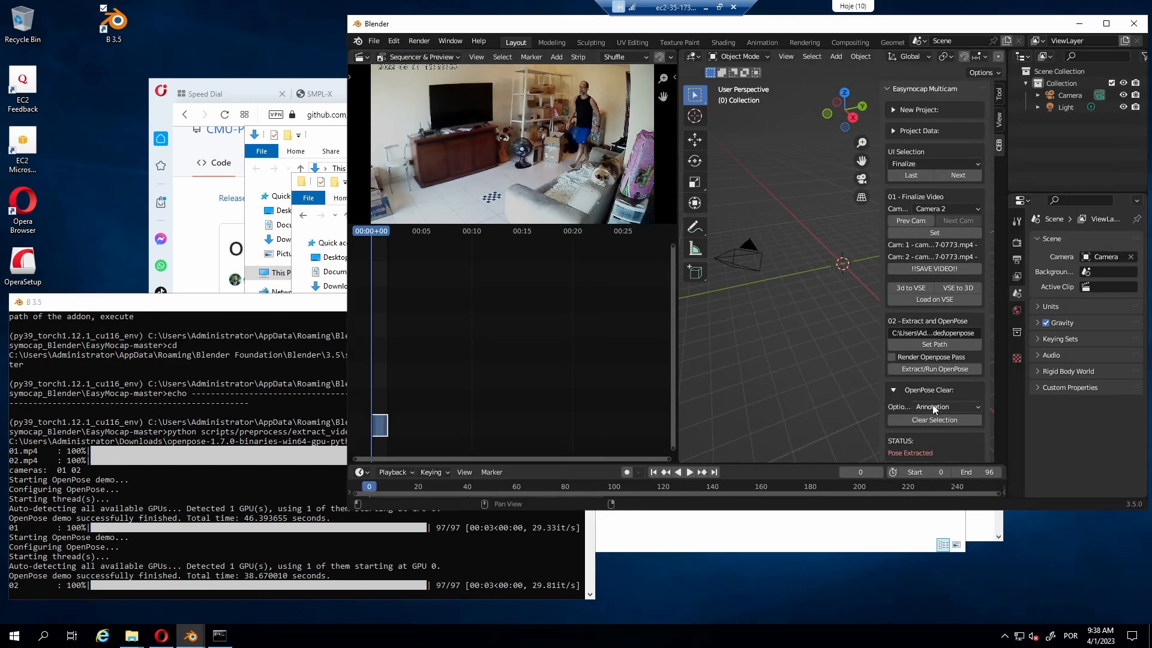
{"action": "left_click", "coordinate": [933, 406]}
{"action": "left_click", "coordinate": [893, 388]}
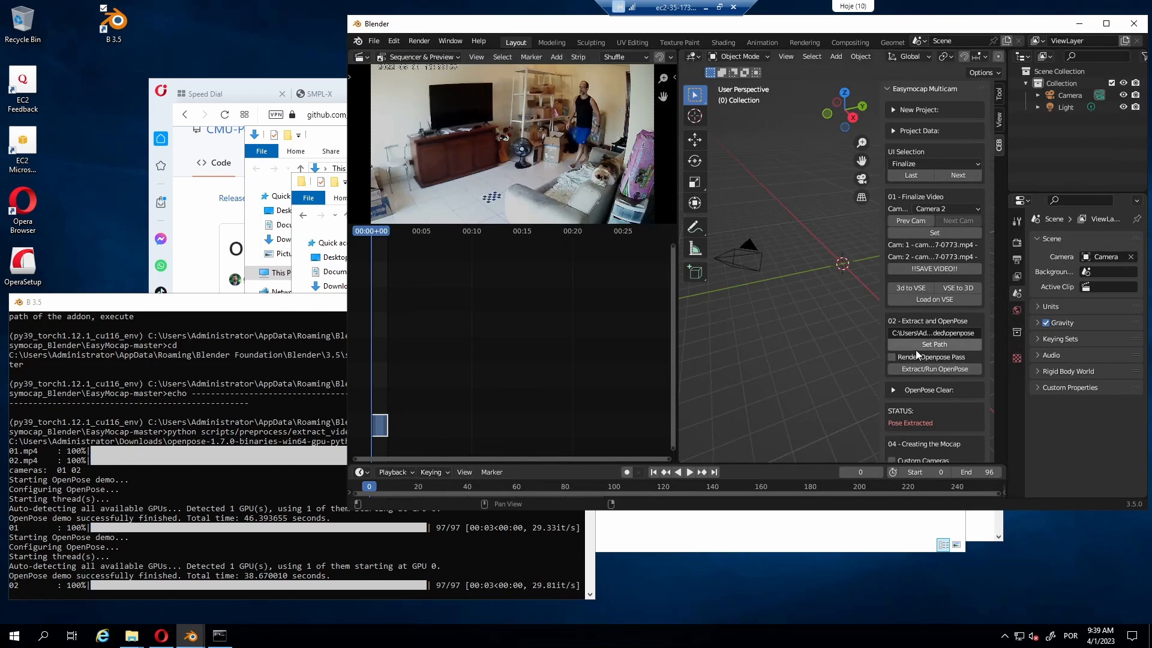
- Enter the account's user name and password in the Venv and Model login and download the SMPL-X model
{"action": "scroll", "coordinate": [915, 350], "scroll_direction": "down", "scroll_amount": 5}
{"action": "scroll", "coordinate": [913, 349], "scroll_direction": "down", "scroll_amount": 3}
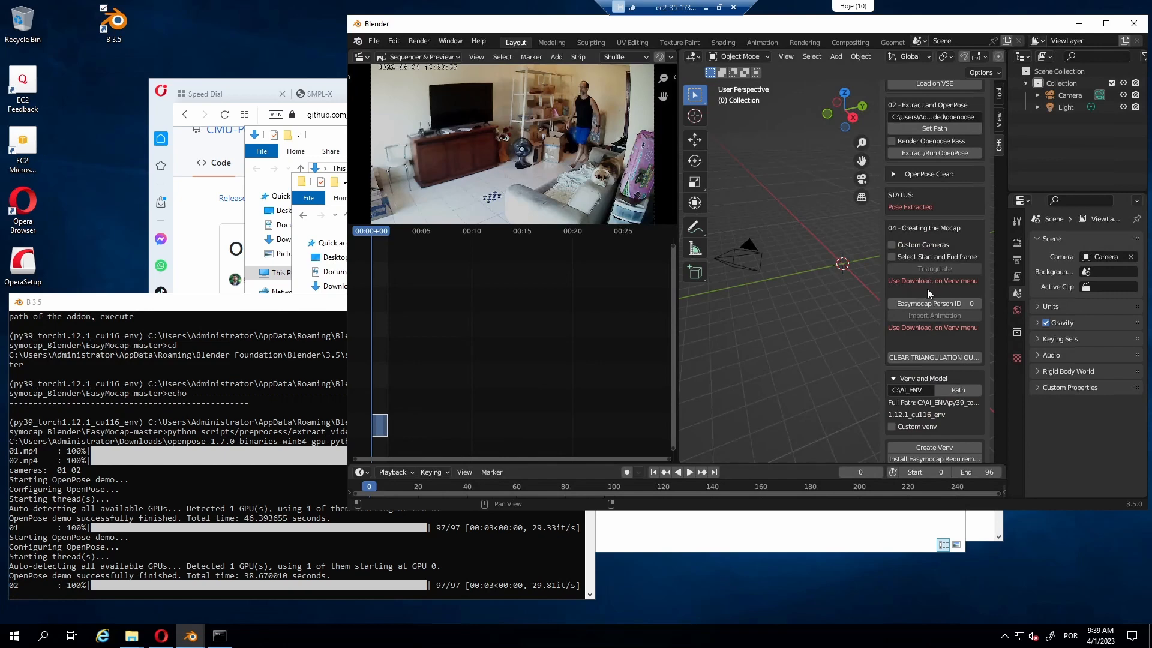
{"action": "scroll", "coordinate": [923, 287], "scroll_direction": "down", "scroll_amount": 4}
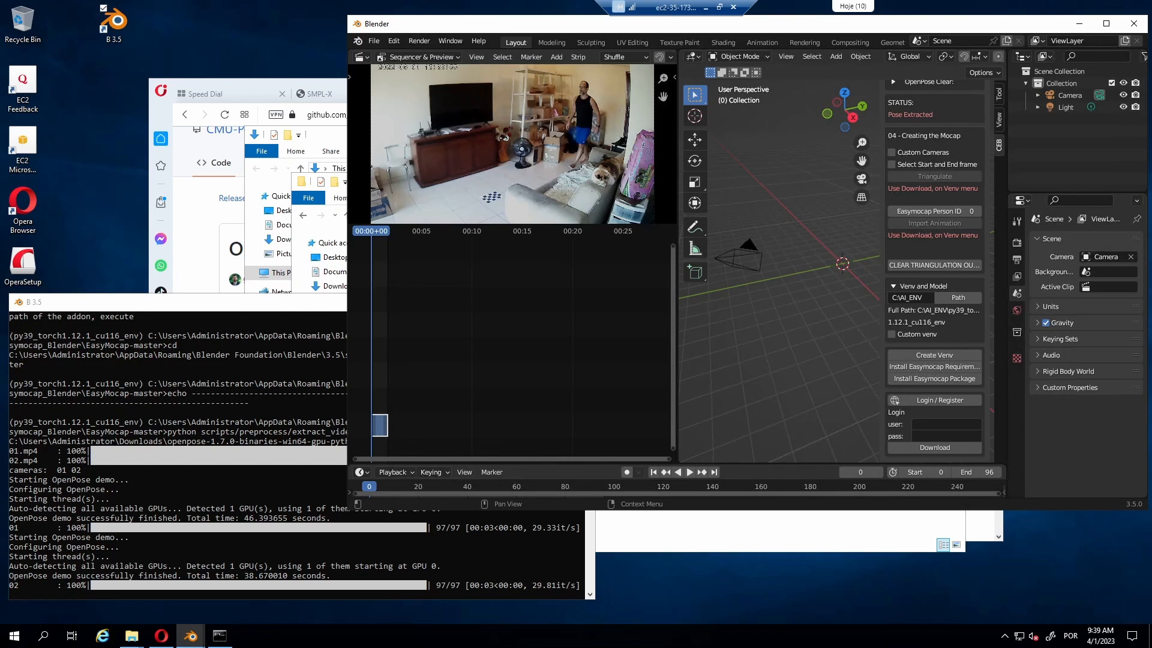
{"action": "left_click", "coordinate": [924, 448]}
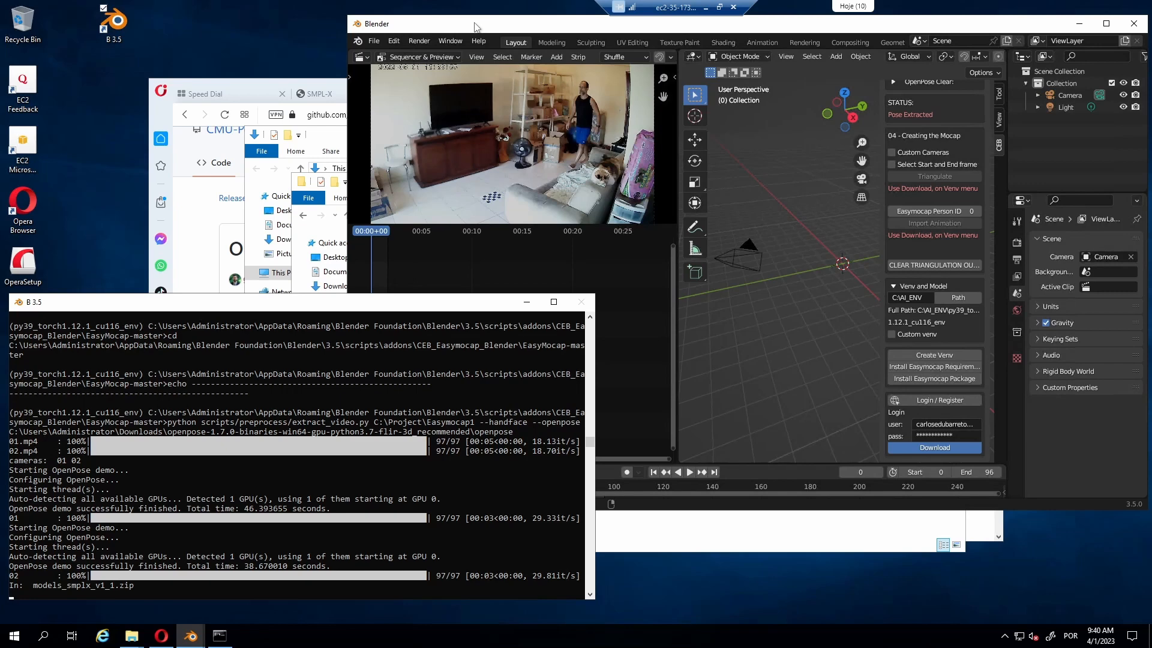
{"action": "left_click", "coordinate": [478, 20]}
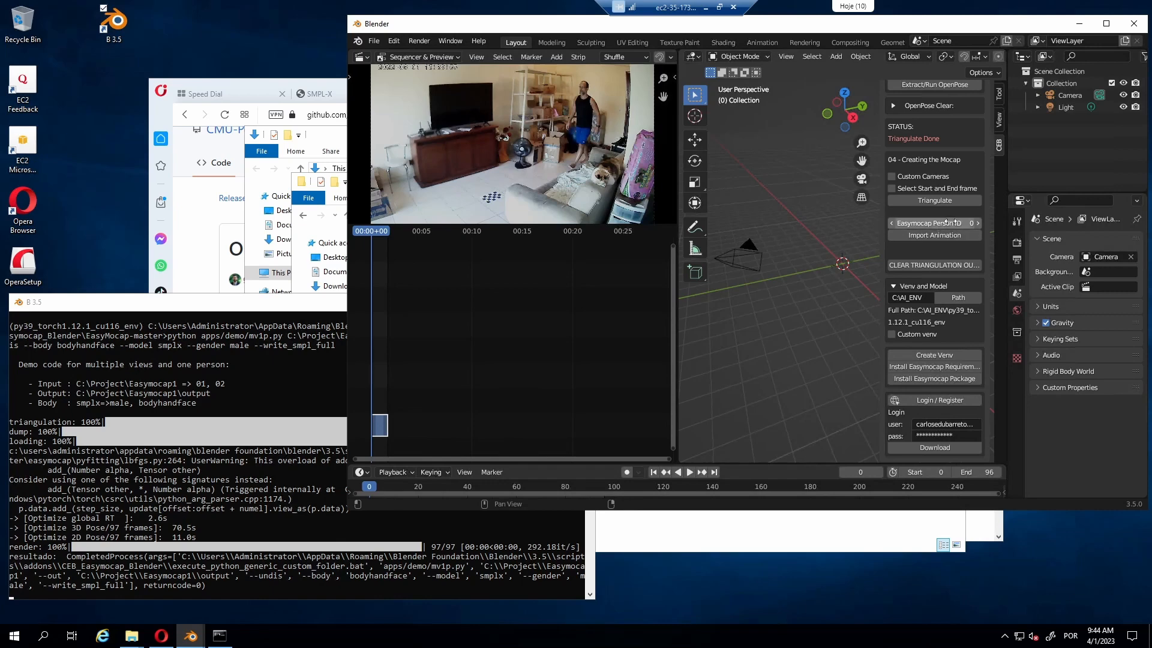
- Import the triangulated animation for Easymocap Person ID 0 and play it while viewing the armature from another side
{"action": "left_click", "coordinate": [977, 222]}
{"action": "left_click", "coordinate": [947, 223]}
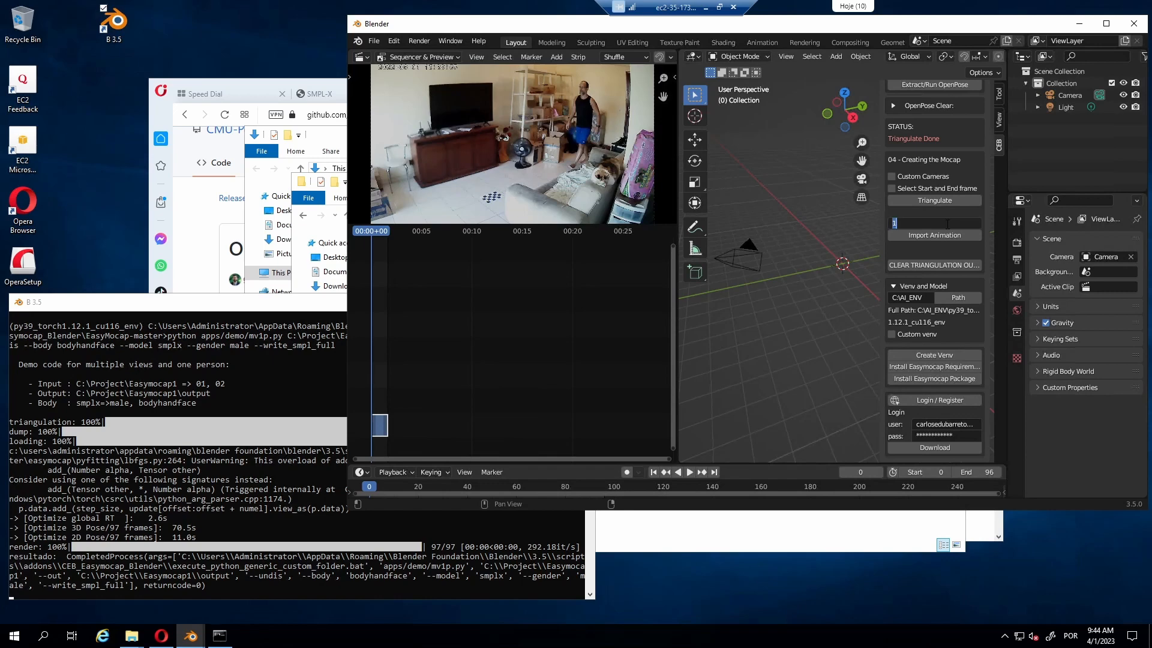
{"action": "type", "text": "0"}
{"action": "key", "text": "Return"}
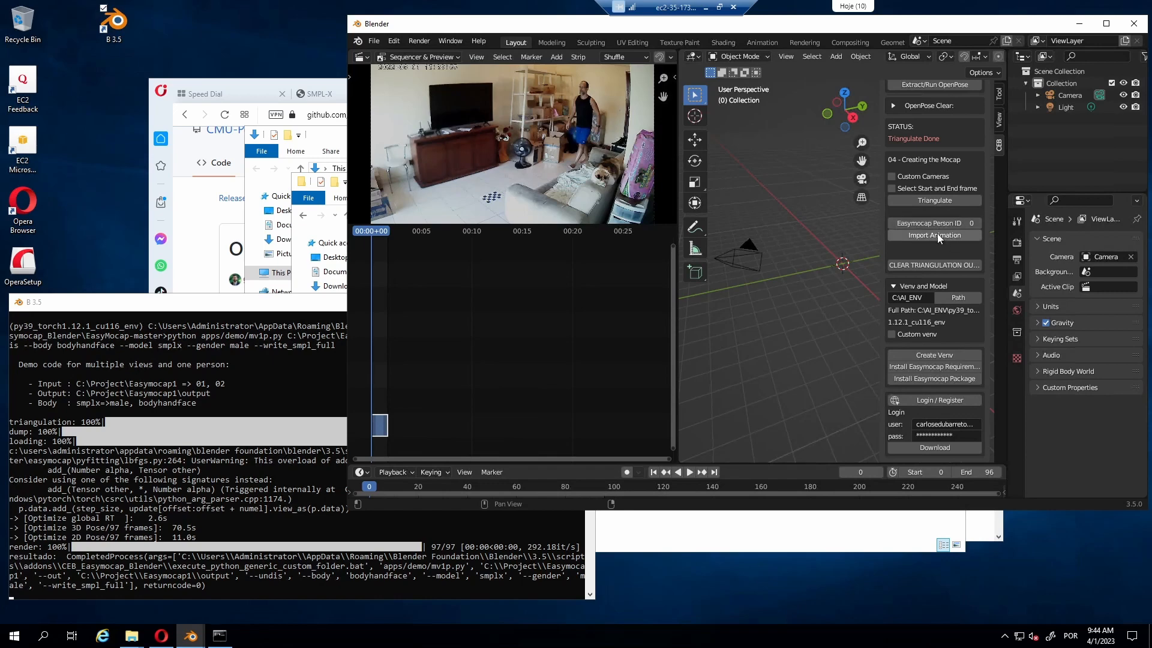
{"action": "left_click", "coordinate": [934, 236]}
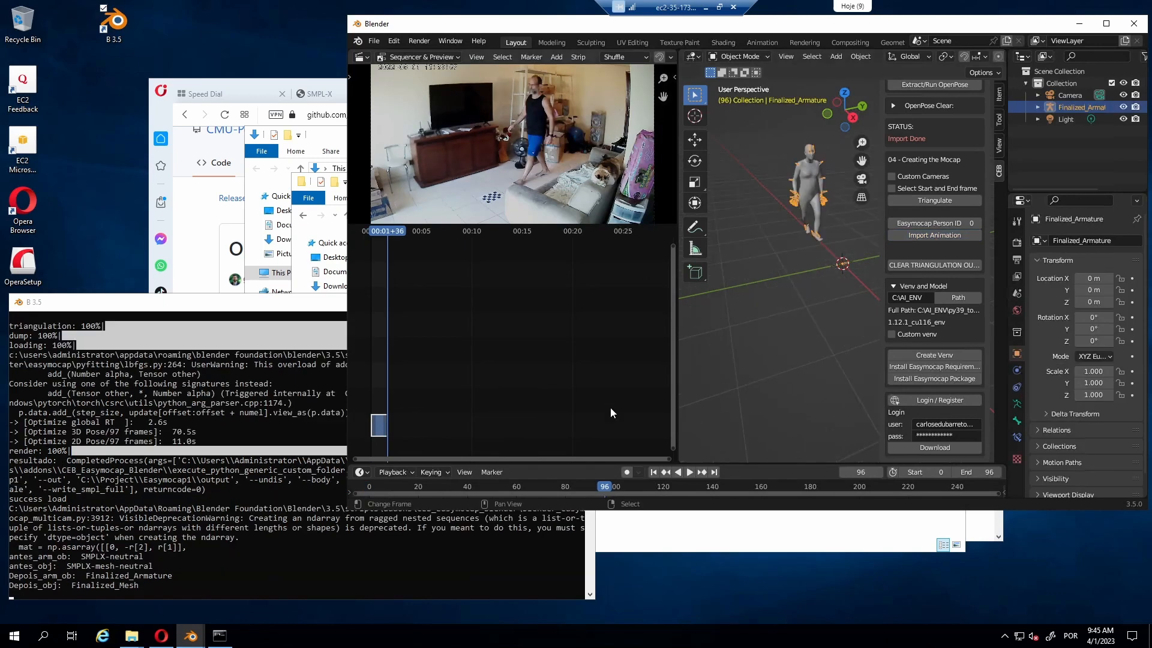
{"action": "left_click", "coordinate": [688, 472]}
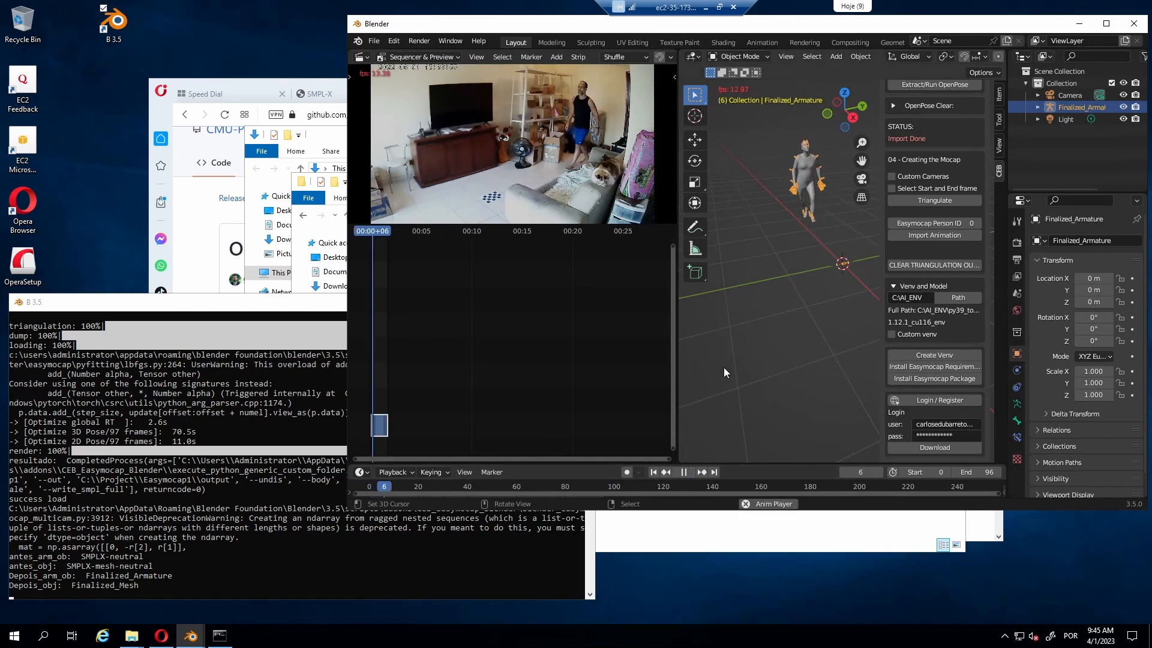
{"action": "middle_click_drag", "start_coordinate": [796, 294], "coordinate": [705, 276]}
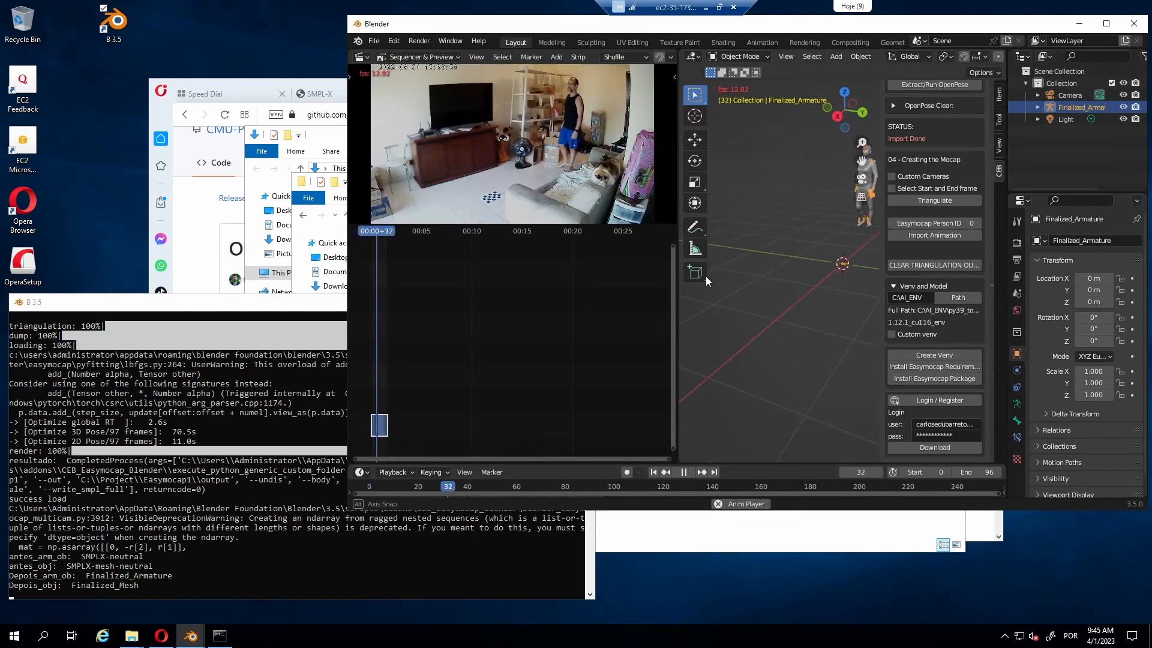
{"action": "left_click_drag", "start_coordinate": [859, 169], "coordinate": [780, 181]}
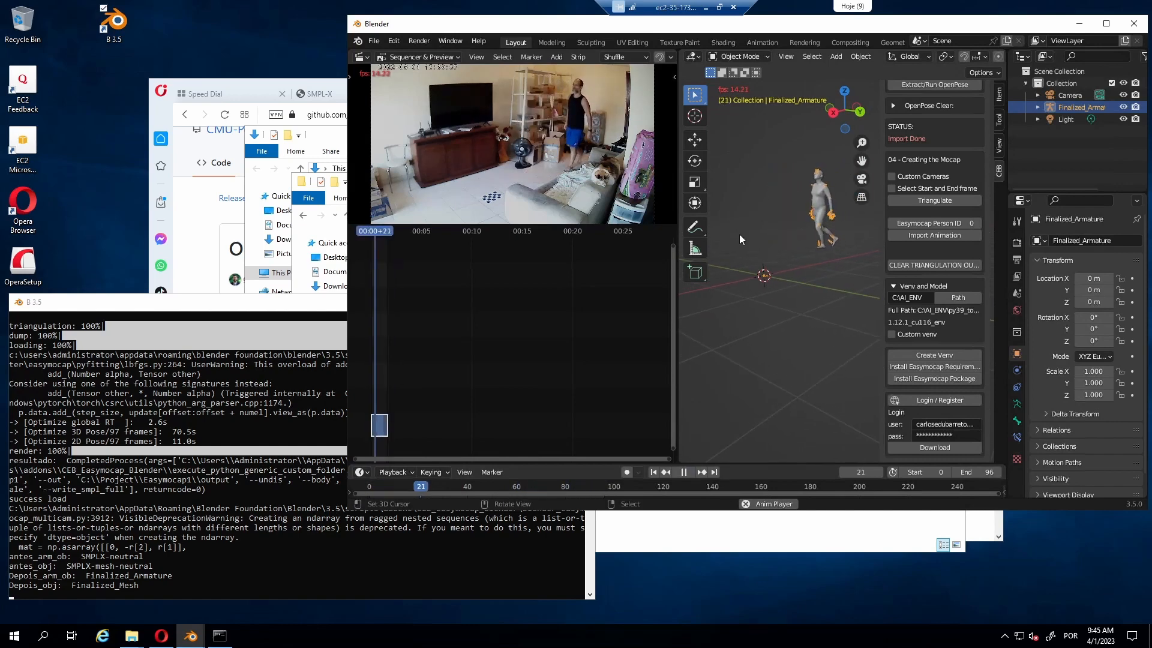
- View the animated armature up close and stop the playback
{"action": "scroll", "coordinate": [753, 237], "scroll_direction": "up", "scroll_amount": 4}
{"action": "scroll", "coordinate": [751, 231], "scroll_direction": "down", "scroll_amount": 1}
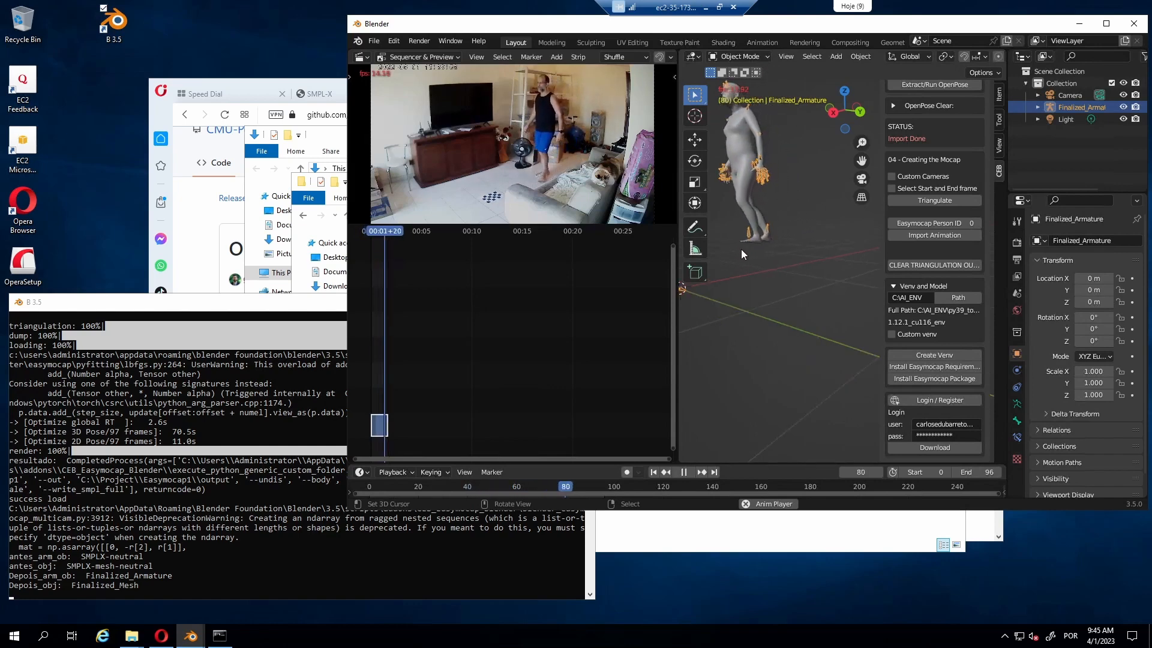
{"action": "left_click", "coordinate": [684, 472]}
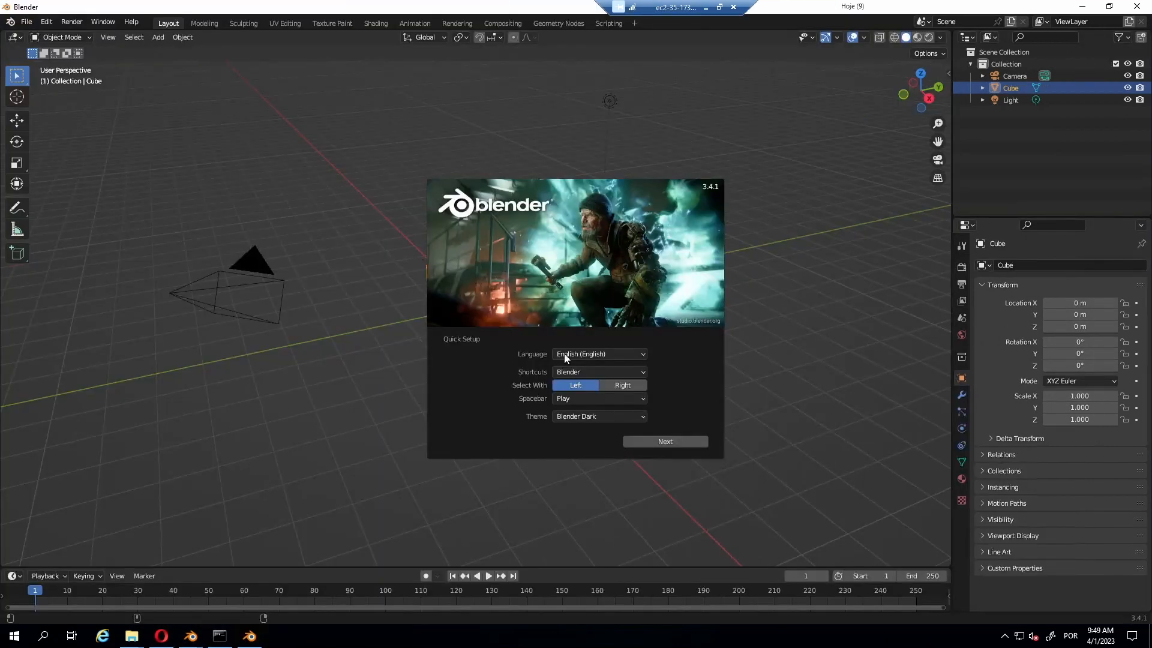
- In Blender 3.4.1's Quick Setup, set Select With to Right and Spacebar to Tools, then continue and dismiss the splash screen
{"action": "left_click", "coordinate": [622, 385]}
{"action": "left_click", "coordinate": [596, 398]}
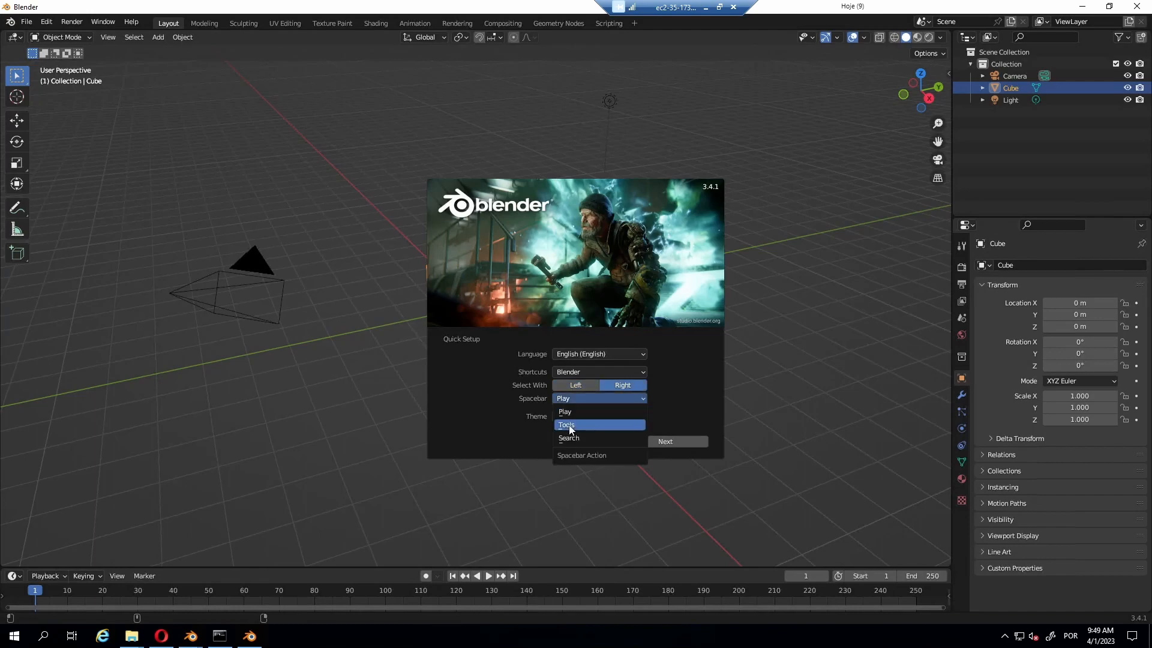
{"action": "left_click", "coordinate": [590, 427]}
{"action": "left_click", "coordinate": [666, 442]}
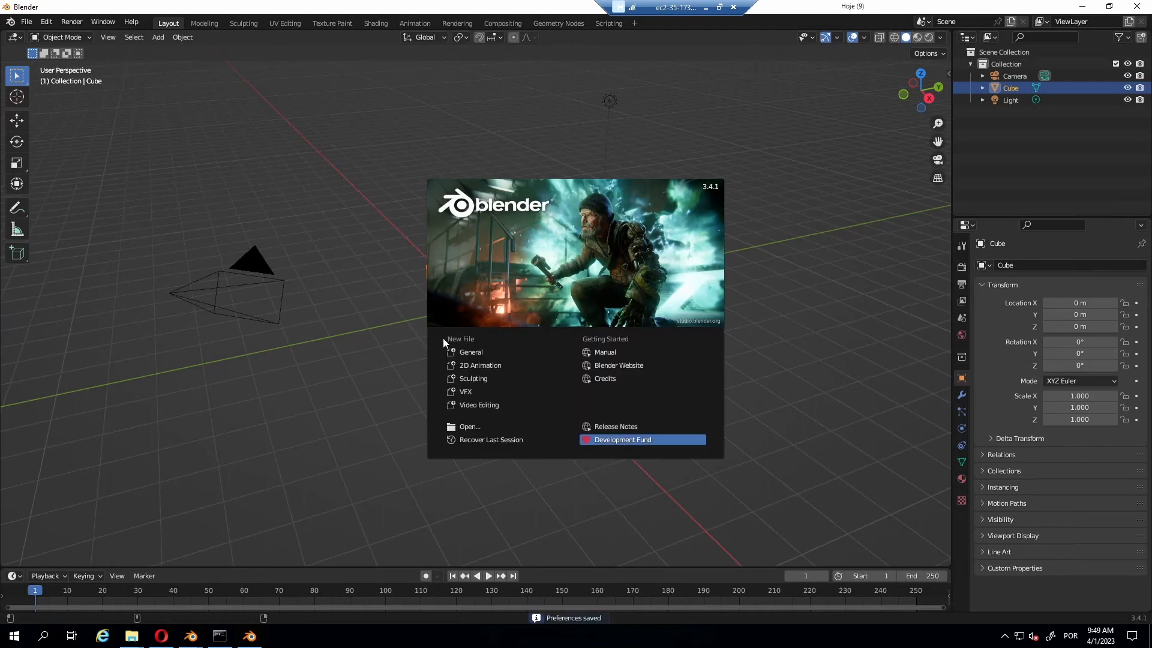
{"action": "left_click", "coordinate": [45, 24]}
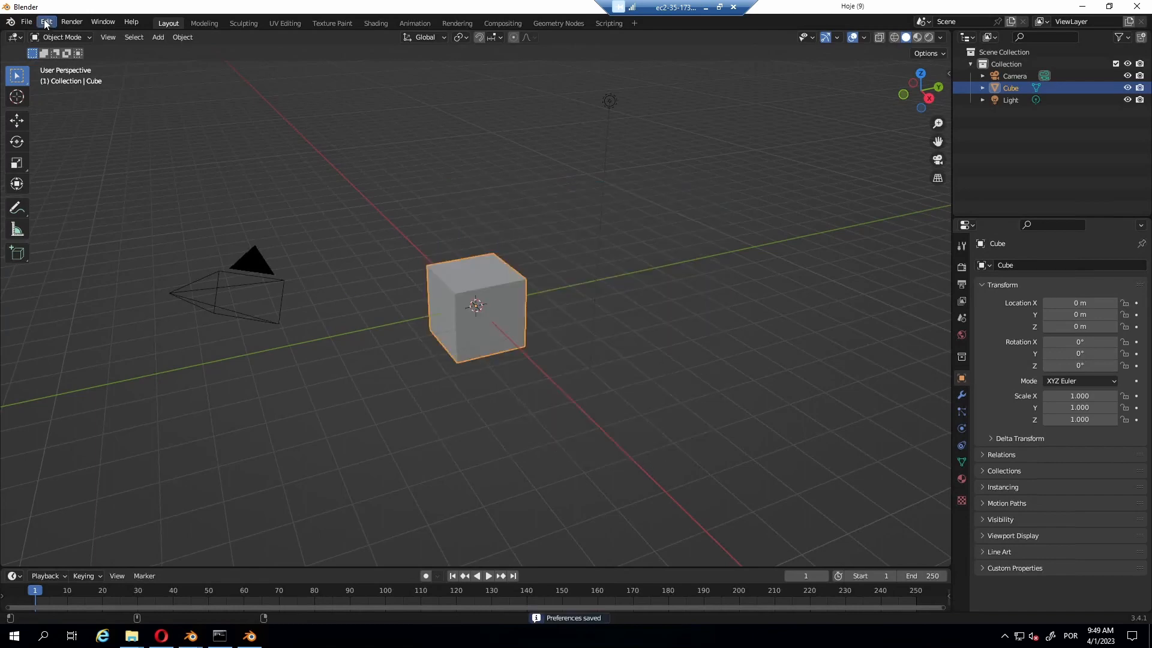
- Install and enable the add-on from CEB_Easymocap_Blender_1.02.zip in the Downloads folder
{"action": "left_click", "coordinate": [45, 24]}
{"action": "left_click", "coordinate": [60, 195]}
{"action": "left_click", "coordinate": [30, 151]}
{"action": "left_click", "coordinate": [327, 51]}
{"action": "left_click", "coordinate": [213, 137]}
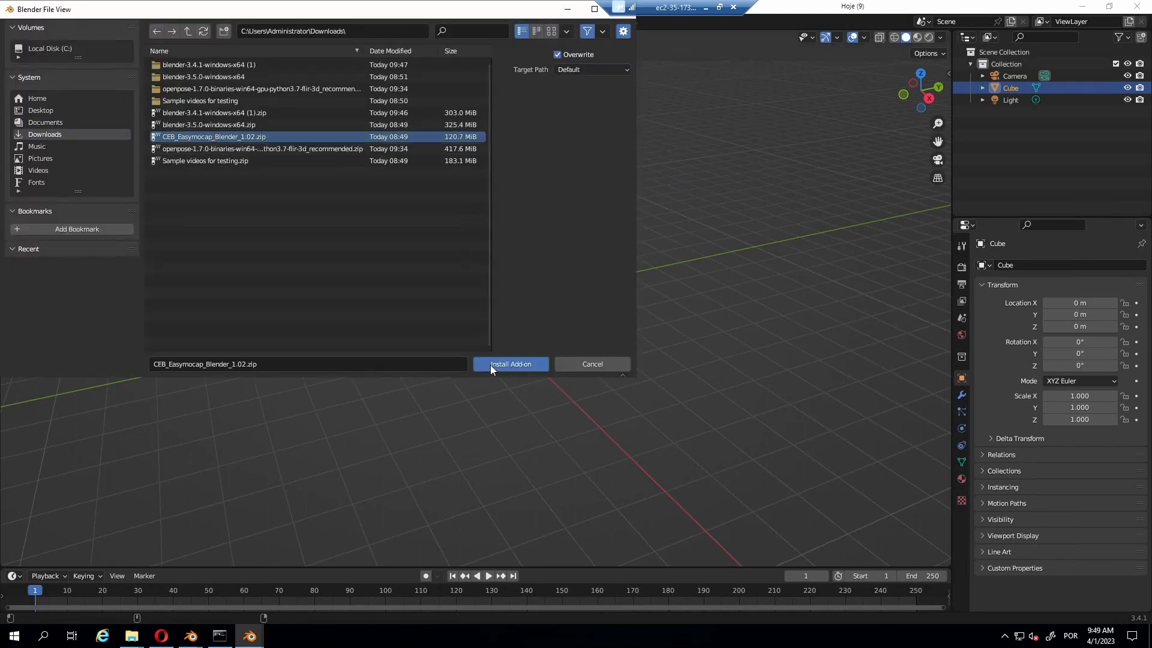
{"action": "left_click", "coordinate": [491, 364]}
{"action": "left_click", "coordinate": [384, 29]}
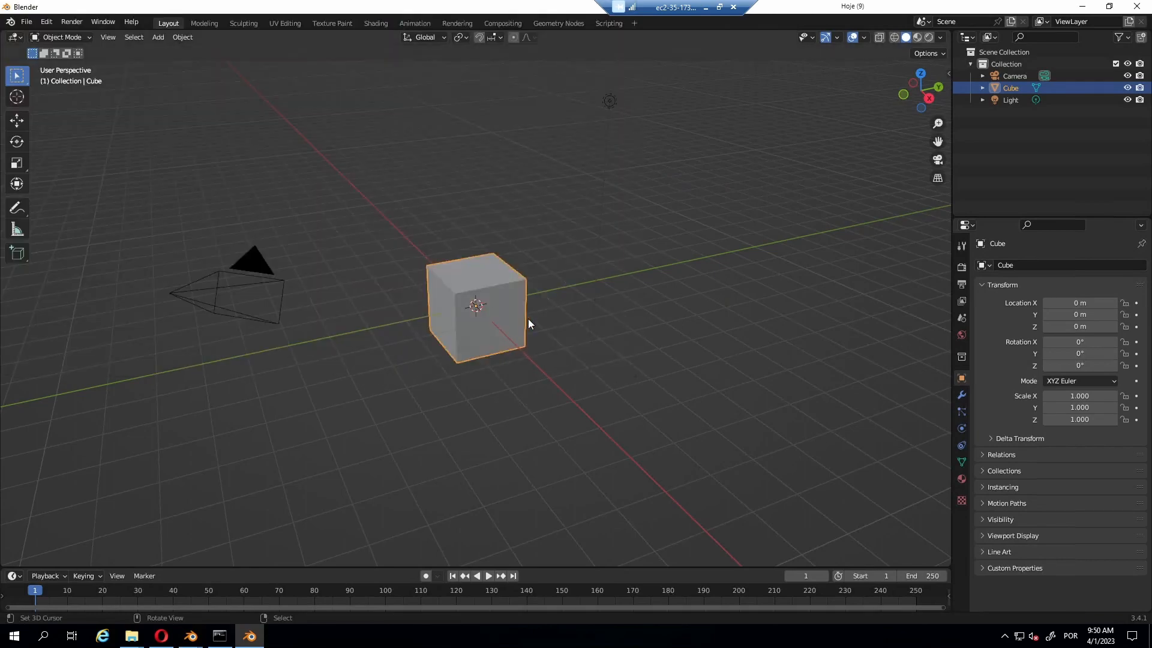
- Set the Easymocap Multicam Venv path to C:\AI_ENV and install the Easymocap package
{"action": "key", "text": "n"}
{"action": "left_click", "coordinate": [942, 150]}
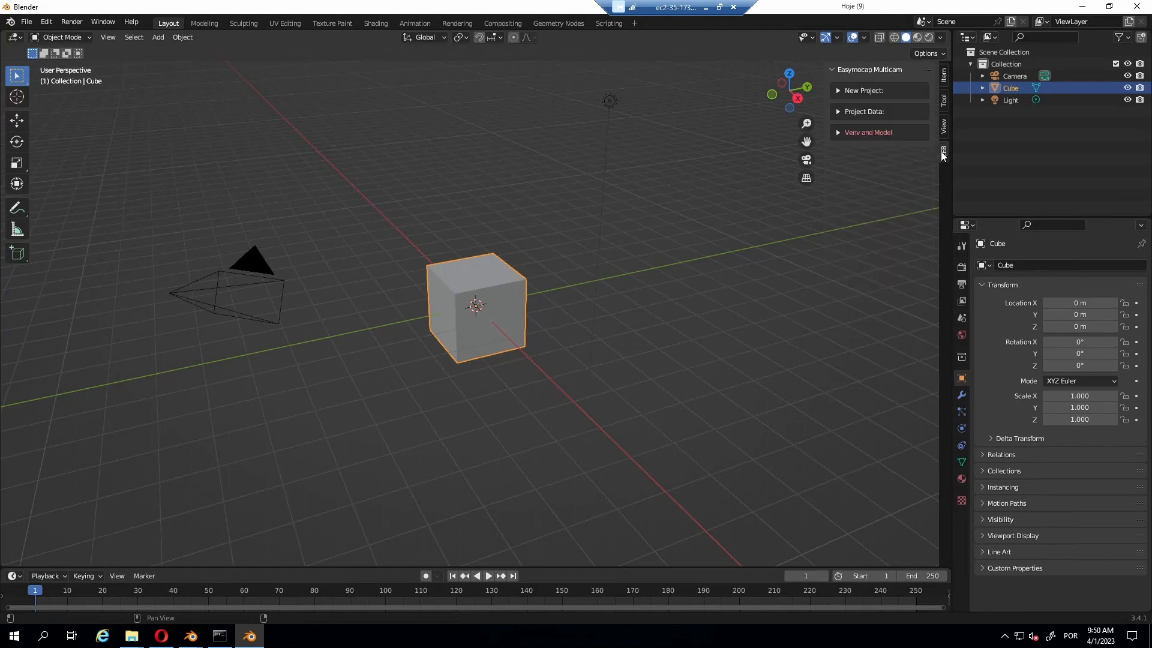
{"action": "left_click", "coordinate": [838, 132]}
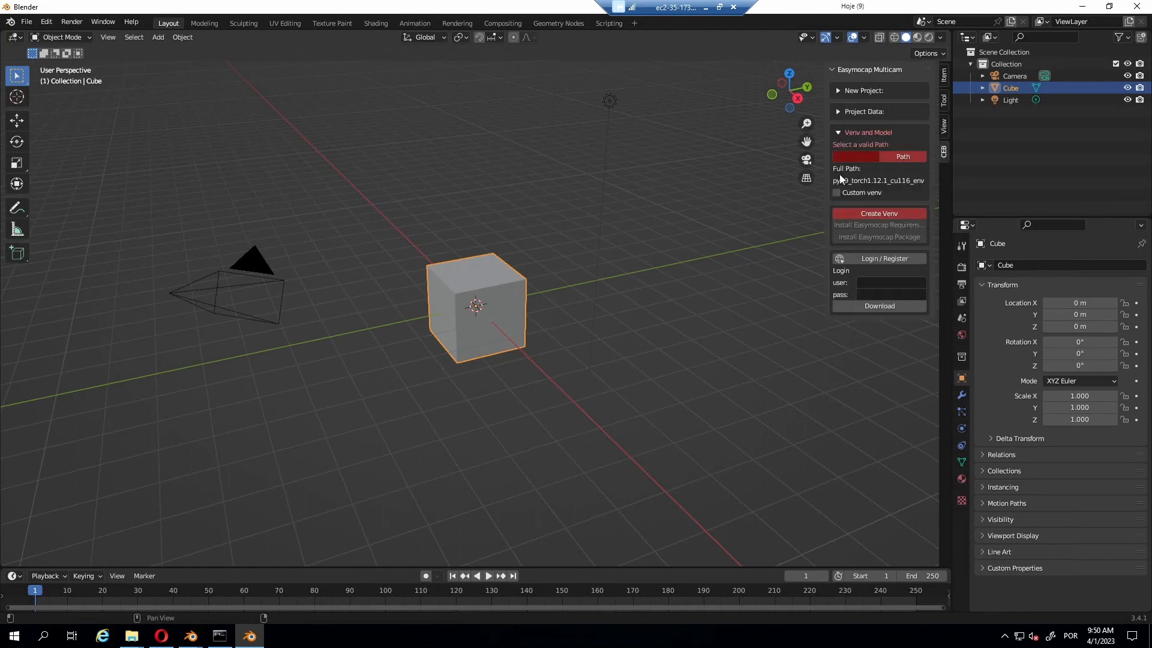
{"action": "left_click", "coordinate": [903, 157]}
{"action": "left_click", "coordinate": [308, 170]}
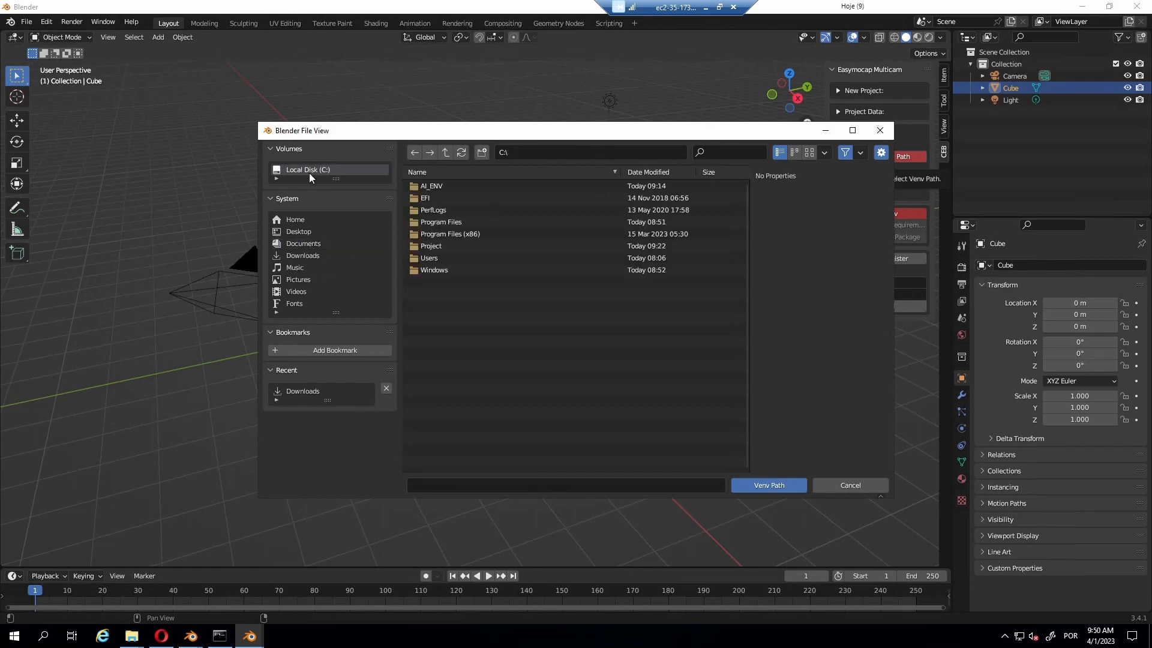
{"action": "double_click", "coordinate": [432, 186]}
{"action": "left_click", "coordinate": [753, 486]}
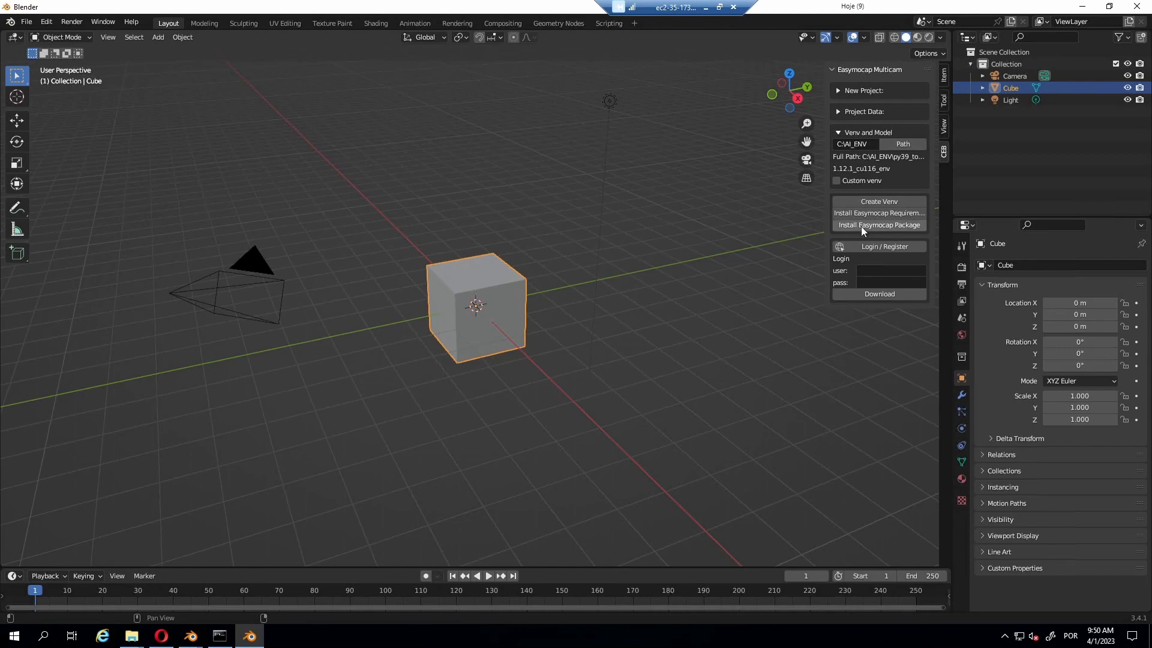
{"action": "left_click", "coordinate": [872, 229]}
- Switch to Blender 3.5, enable Calib Management and copy the 02CAM_1080_60_fps_Sample folder from its calibration folder
{"action": "left_click", "coordinate": [840, 90]}
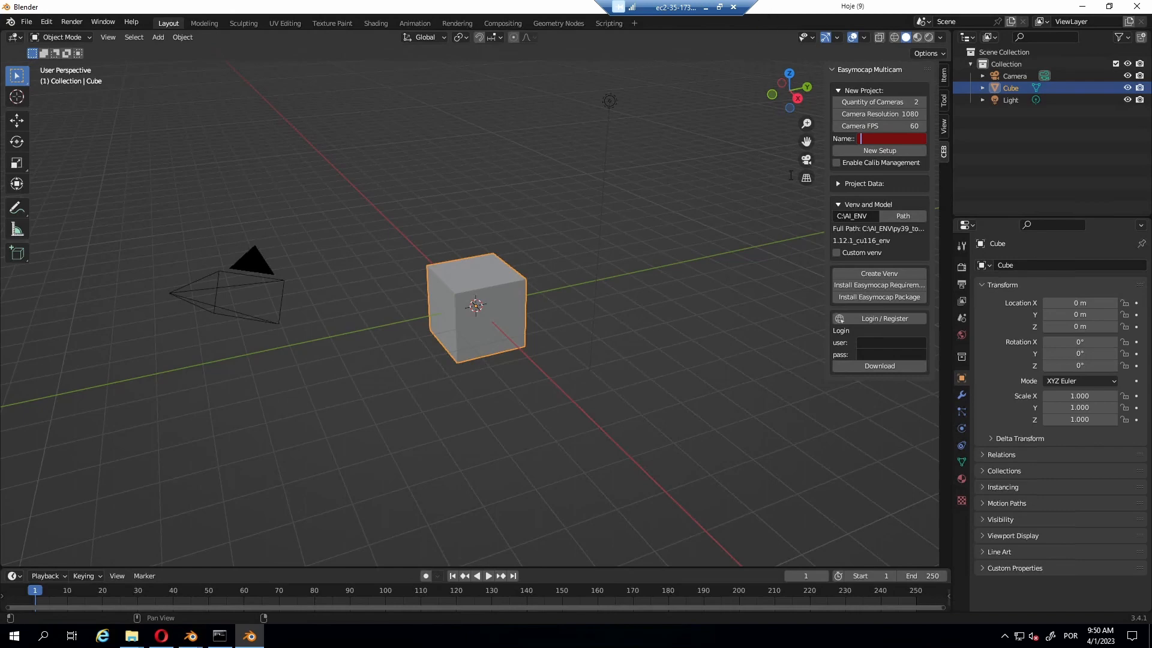
{"action": "left_click", "coordinate": [723, 191]}
{"action": "left_click", "coordinate": [1081, 7]}
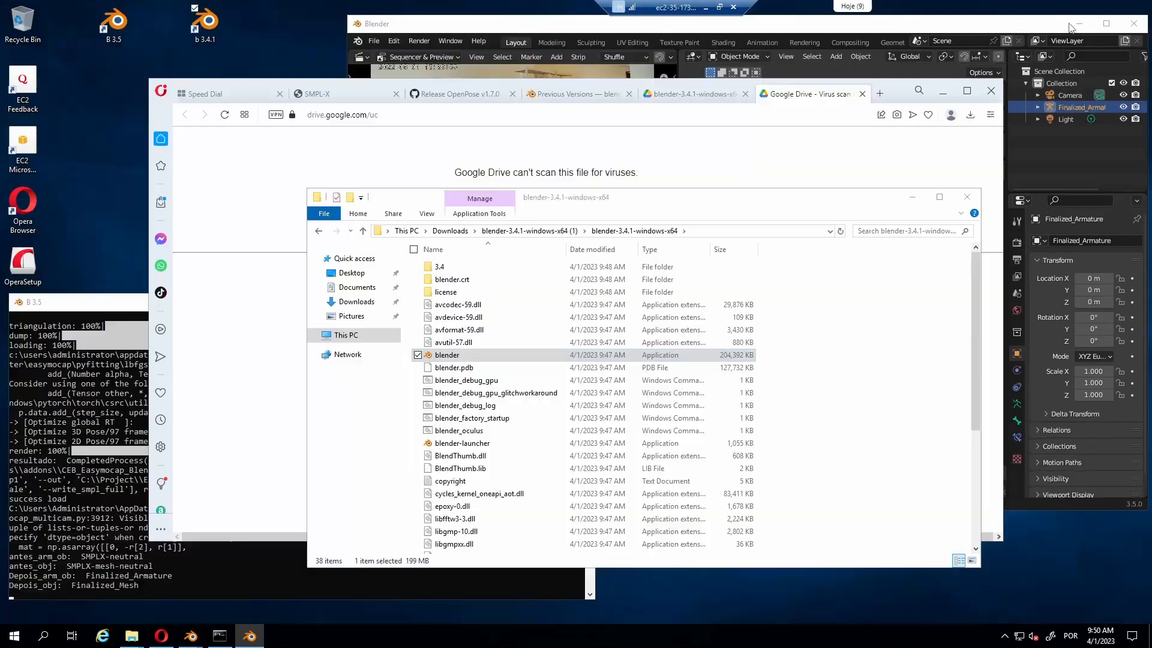
{"action": "left_click", "coordinate": [885, 70]}
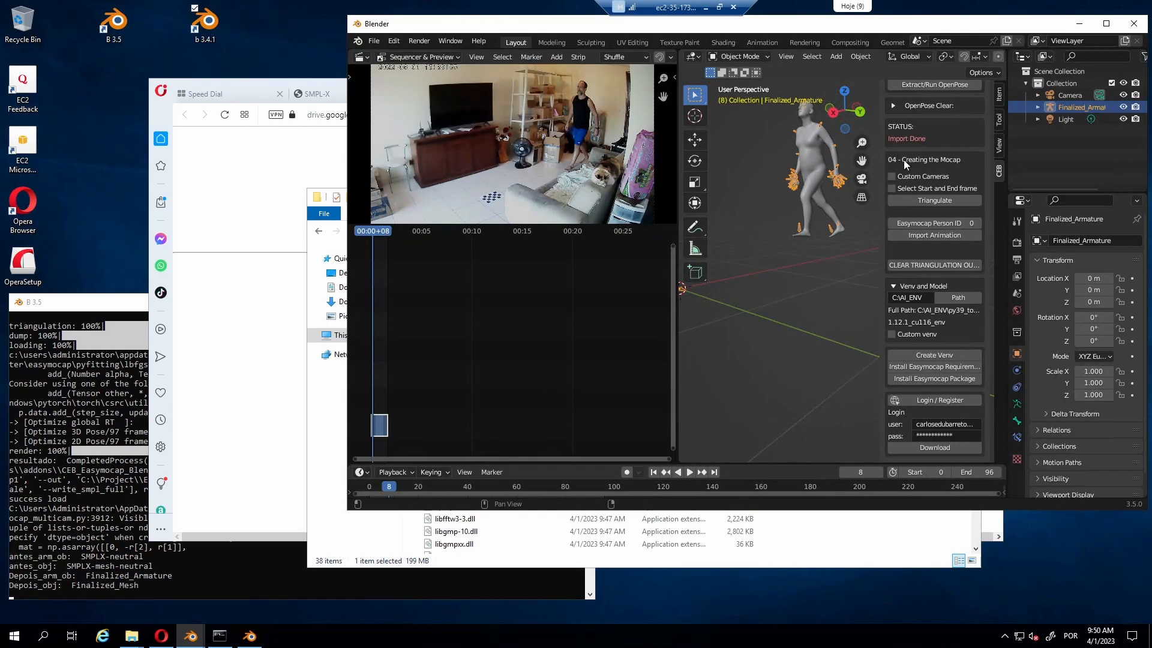
{"action": "scroll", "coordinate": [911, 155], "scroll_direction": "up", "scroll_amount": 10}
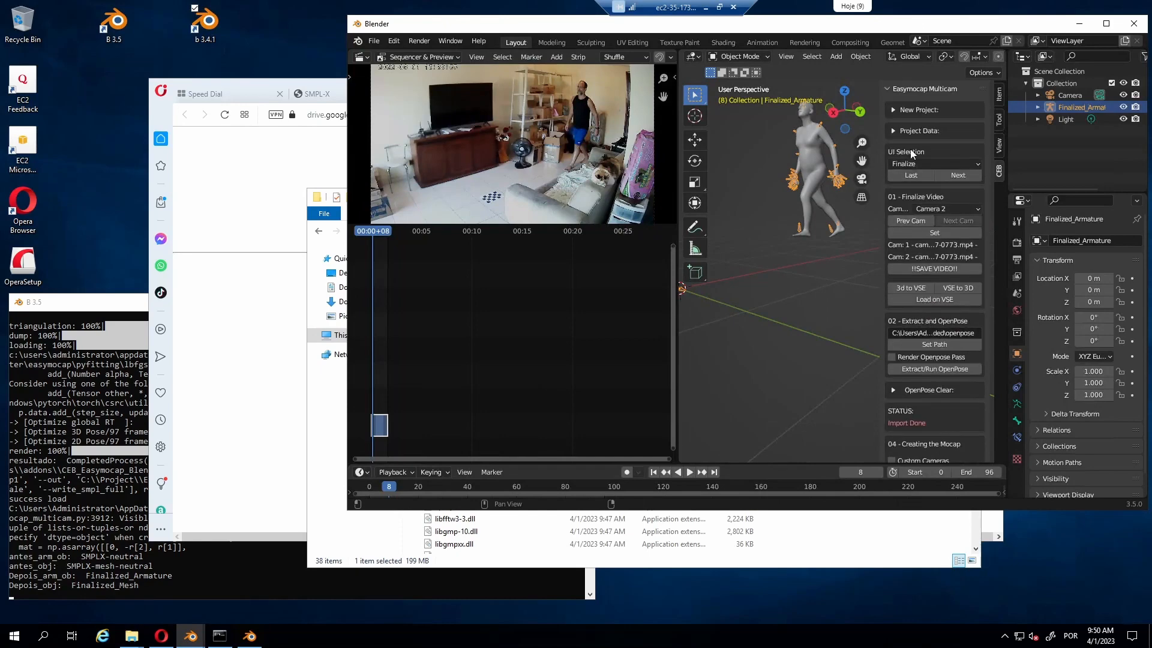
{"action": "left_click", "coordinate": [893, 111]}
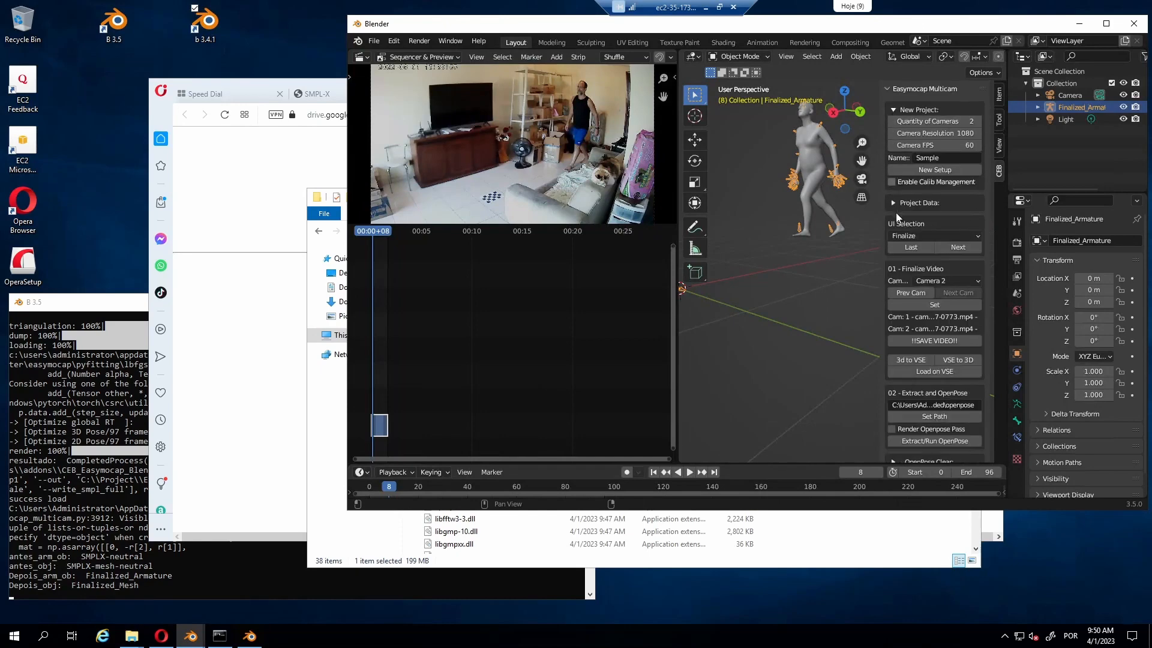
{"action": "left_click", "coordinate": [892, 182]}
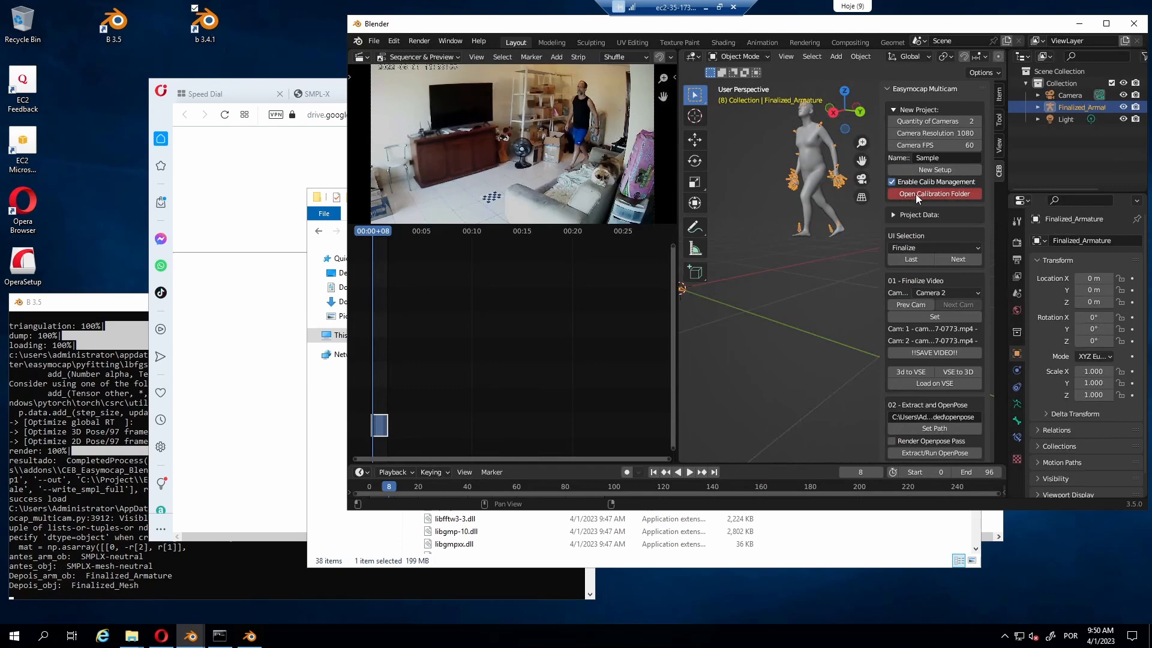
{"action": "left_click", "coordinate": [916, 194]}
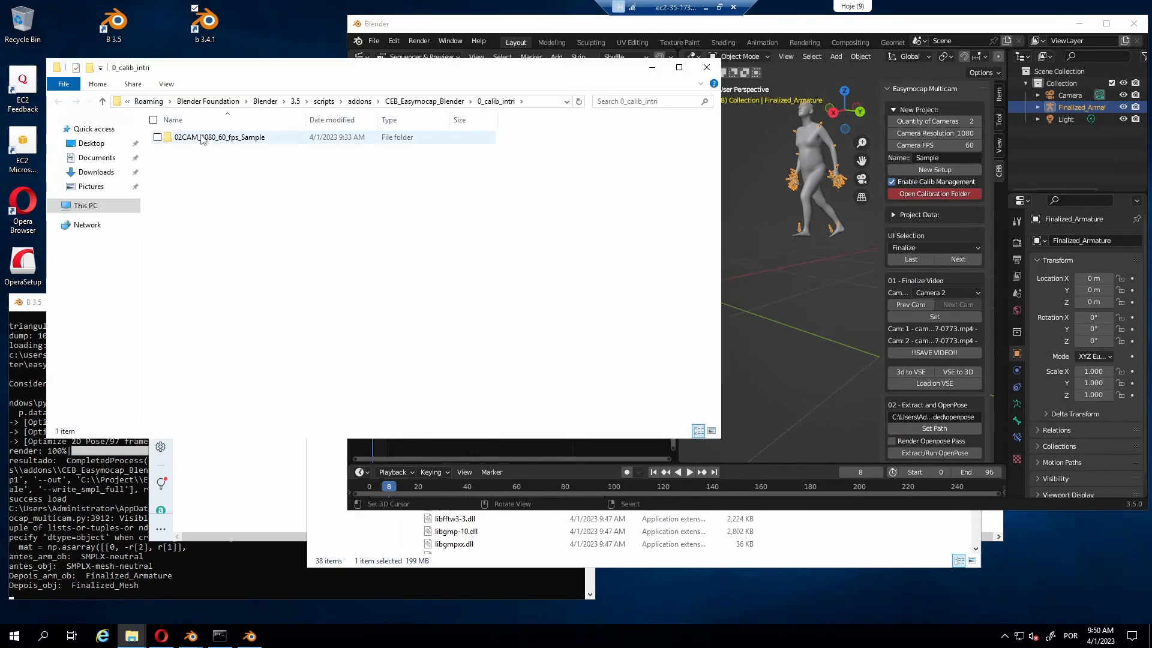
{"action": "left_click", "coordinate": [202, 139]}
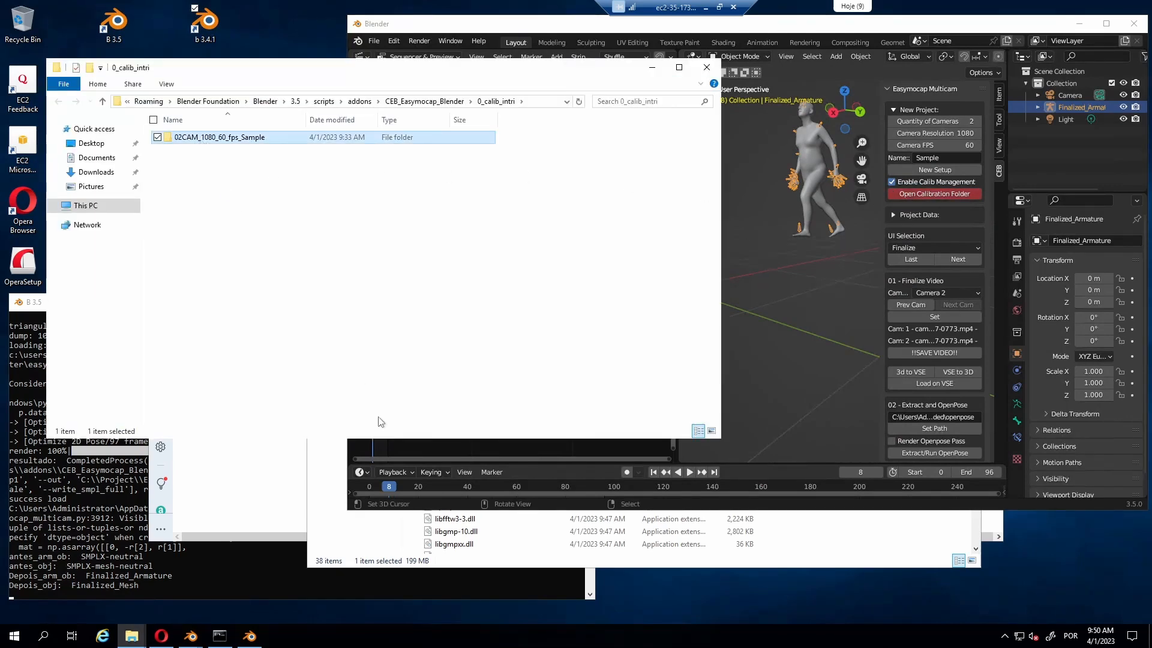
- Switch to Blender 3.4.1, enable Calib Management, paste the copied sample folder into its calibration folder and inspect the folder's contents
{"action": "left_click", "coordinate": [250, 636]}
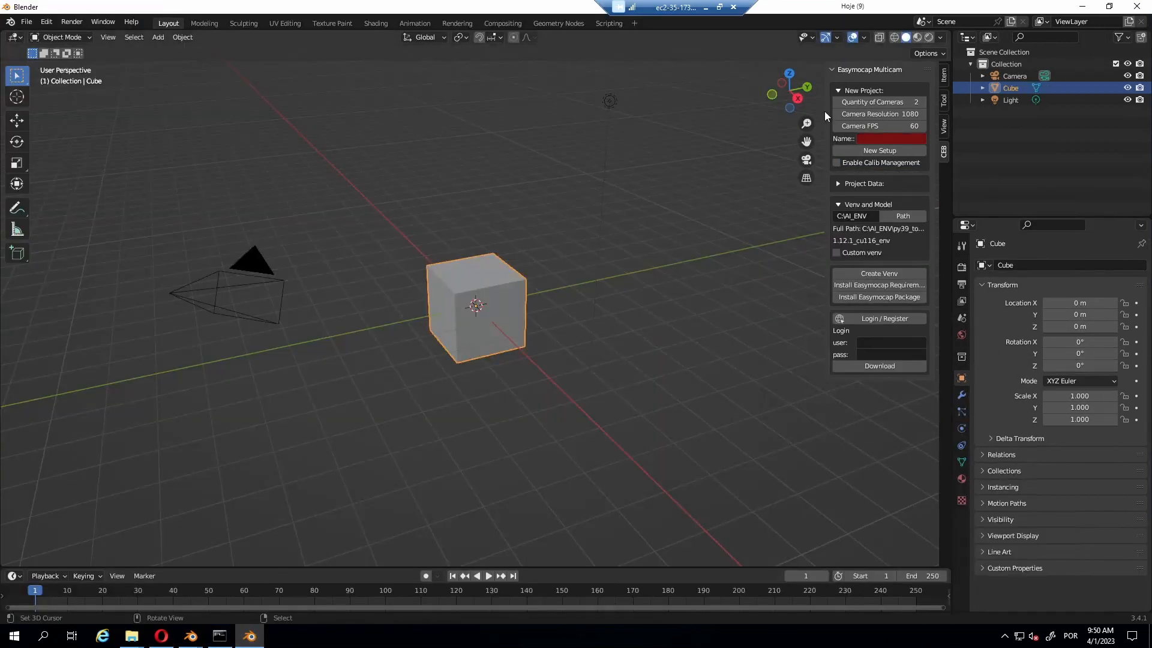
{"action": "left_click", "coordinate": [836, 163]}
{"action": "left_click", "coordinate": [866, 176]}
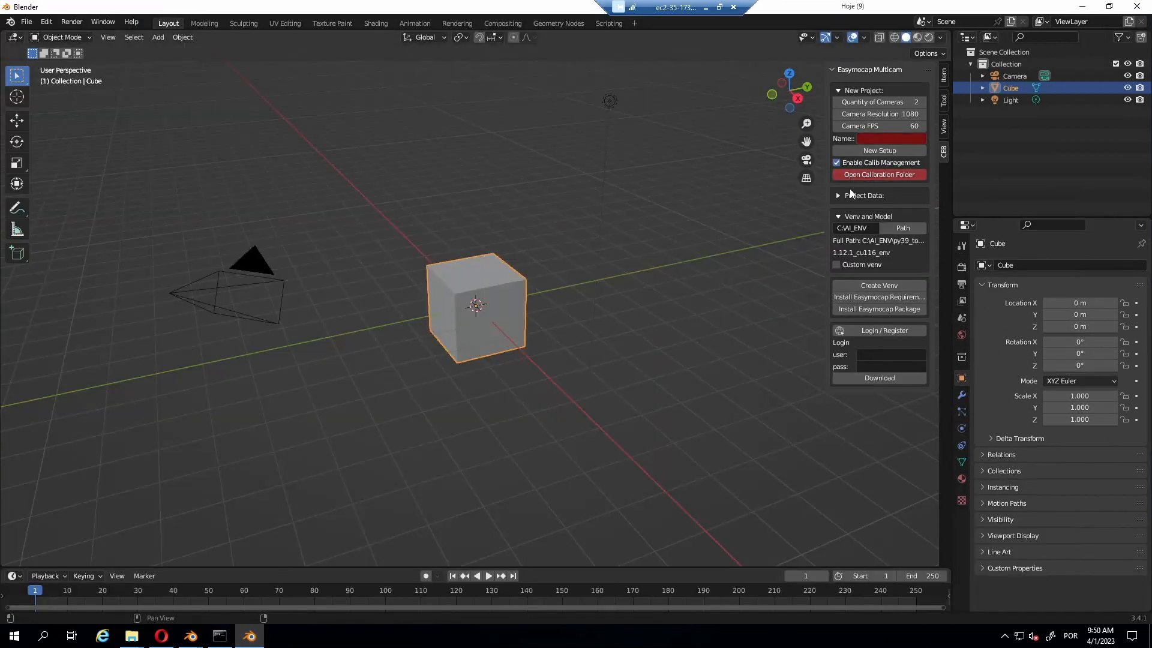
{"action": "key", "text": "ctrl+v"}
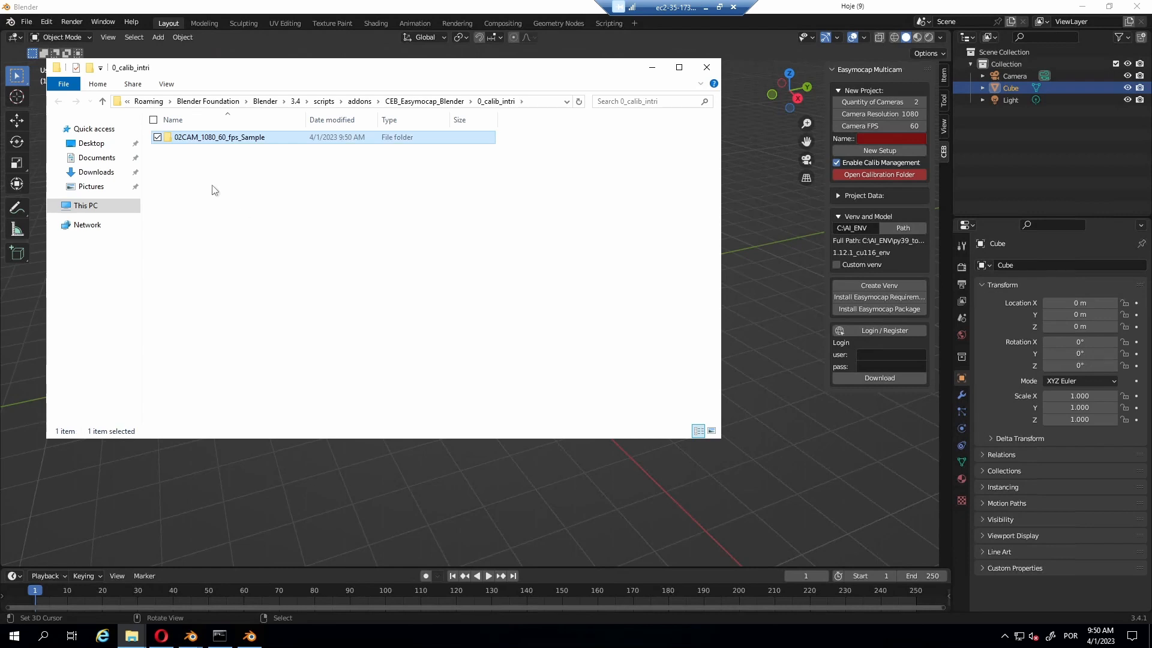
{"action": "double_click", "coordinate": [186, 142]}
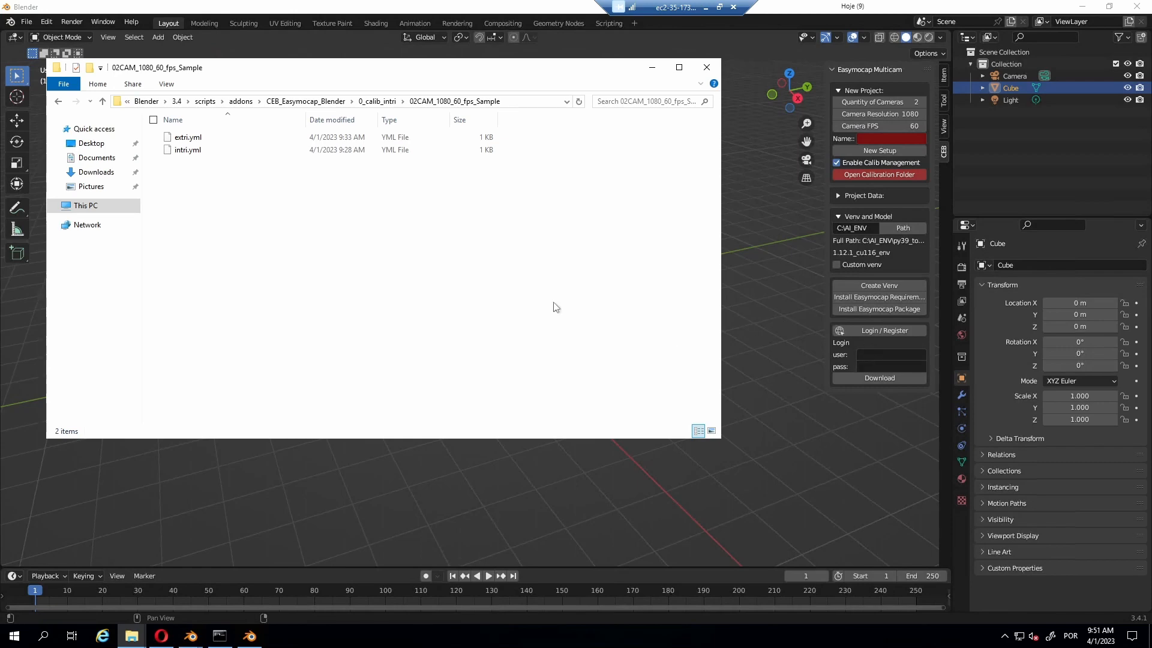
- Copy the smplx folder and smplx_model_300_20220615.blend from the 3.5 add-on's EasyMocap-master data folder
{"action": "left_click", "coordinate": [132, 637]}
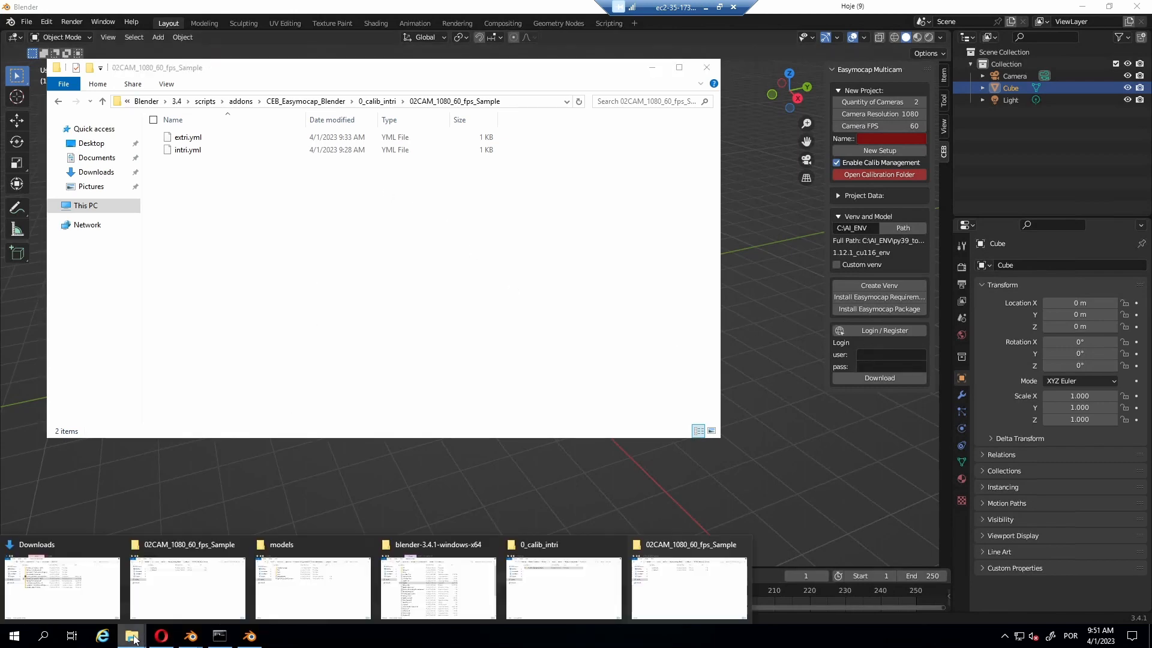
{"action": "left_click", "coordinate": [554, 595]}
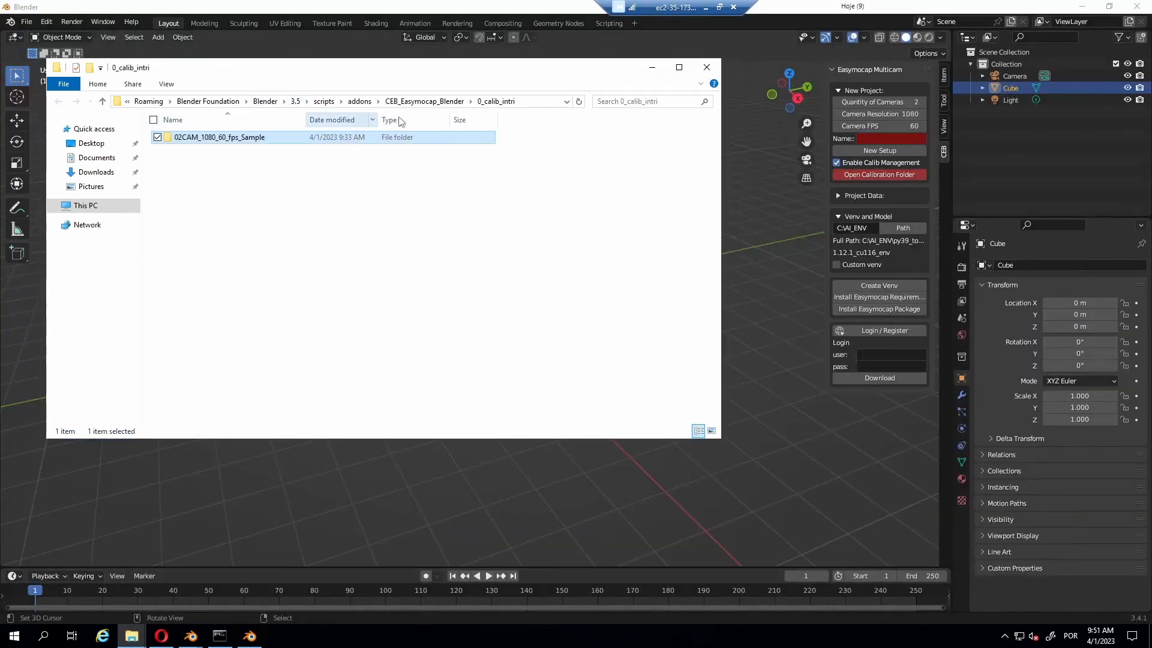
{"action": "left_click", "coordinate": [422, 102]}
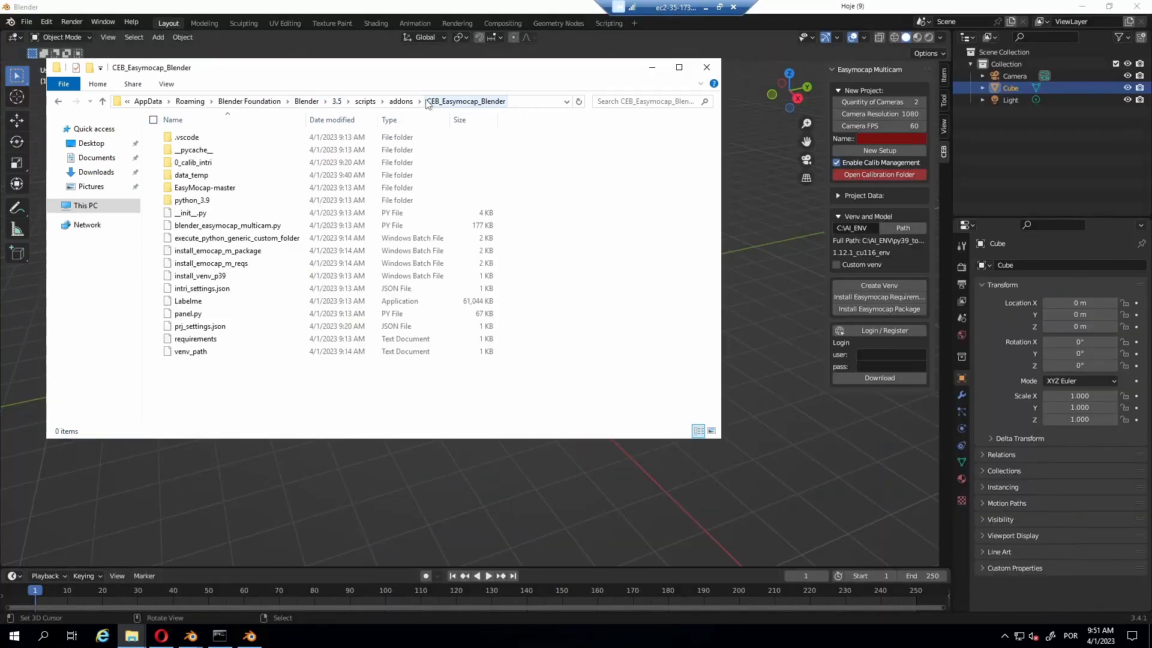
{"action": "double_click", "coordinate": [204, 189]}
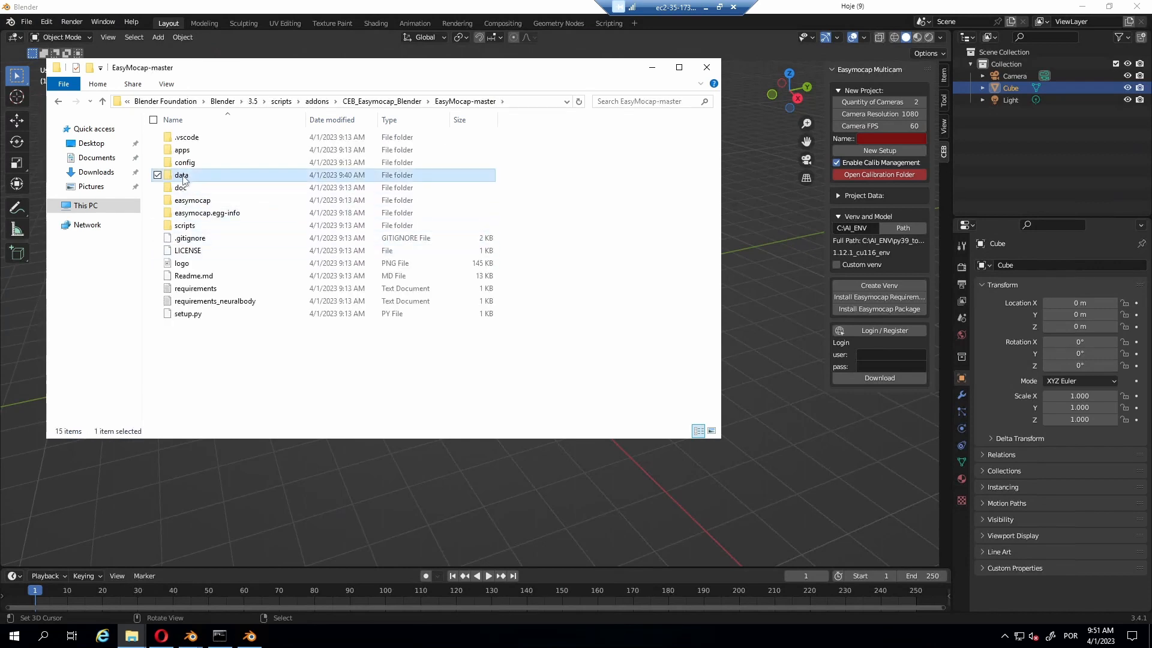
{"action": "double_click", "coordinate": [182, 175]}
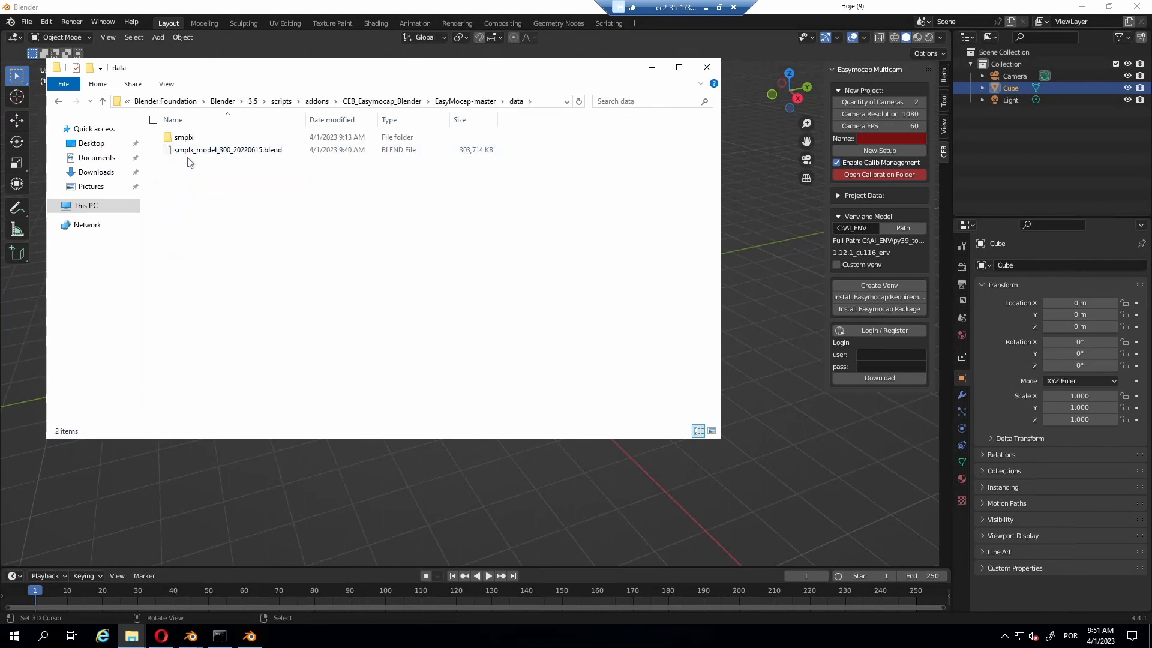
{"action": "left_click_drag", "start_coordinate": [214, 180], "coordinate": [179, 135]}
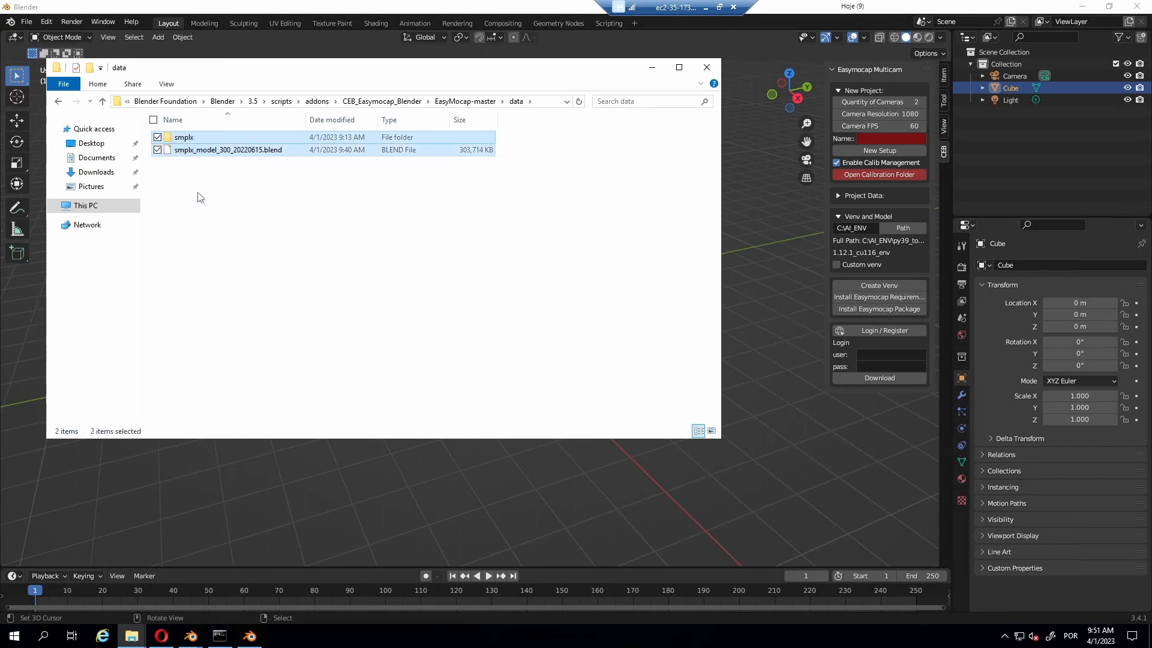
- Paste the copied SMPL-X items into the 3.4 add-on's EasyMocap-master data folder, replacing the files already there
{"action": "left_click", "coordinate": [132, 635]}
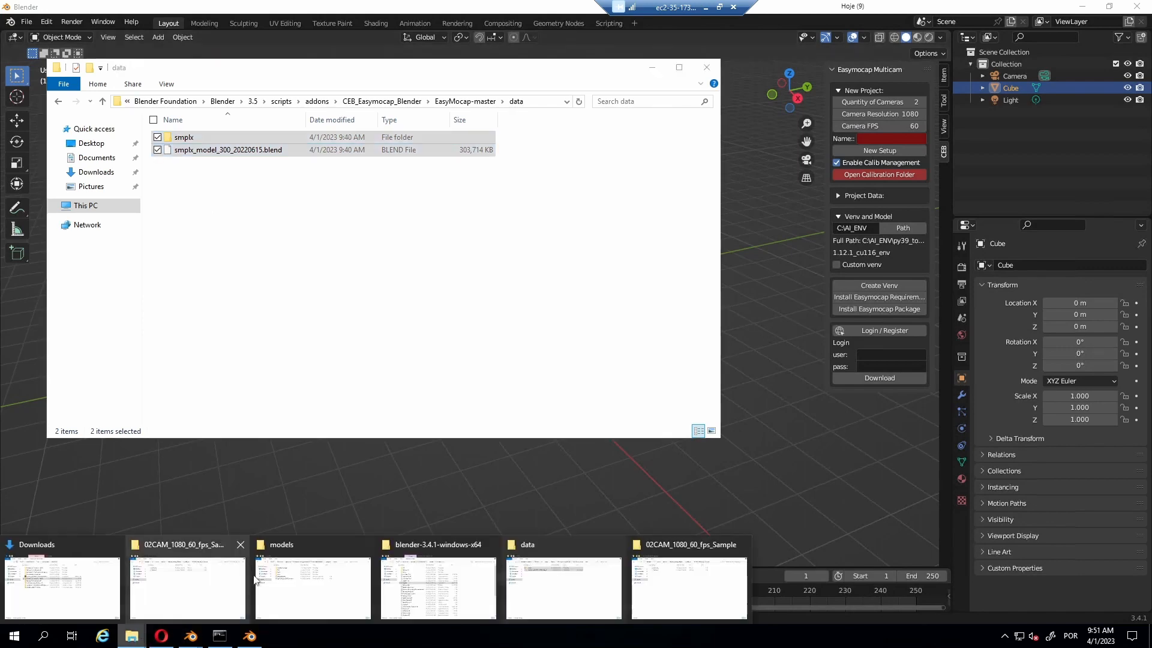
{"action": "left_click", "coordinate": [680, 591]}
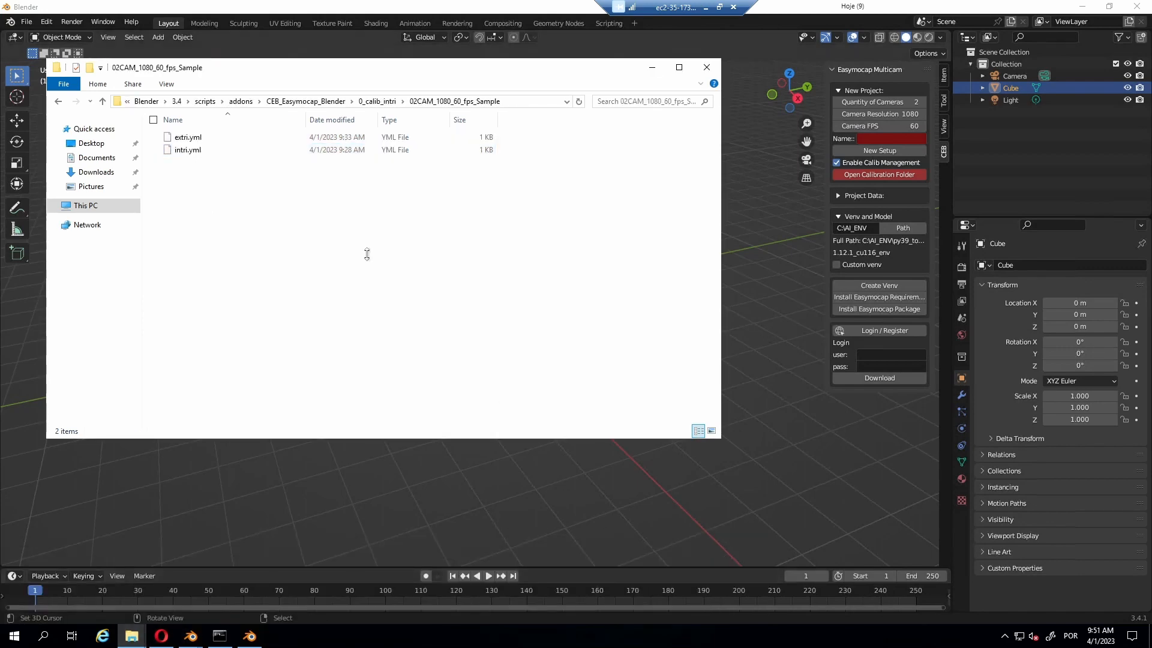
{"action": "left_click", "coordinate": [308, 102]}
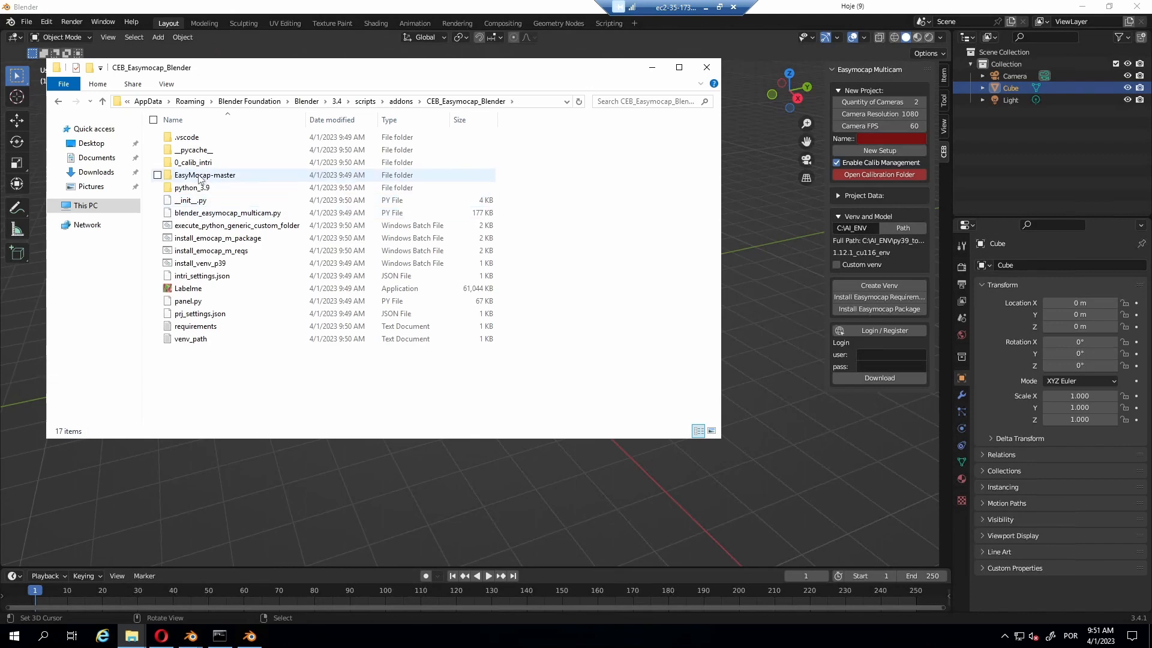
{"action": "double_click", "coordinate": [200, 175]}
{"action": "double_click", "coordinate": [186, 175]}
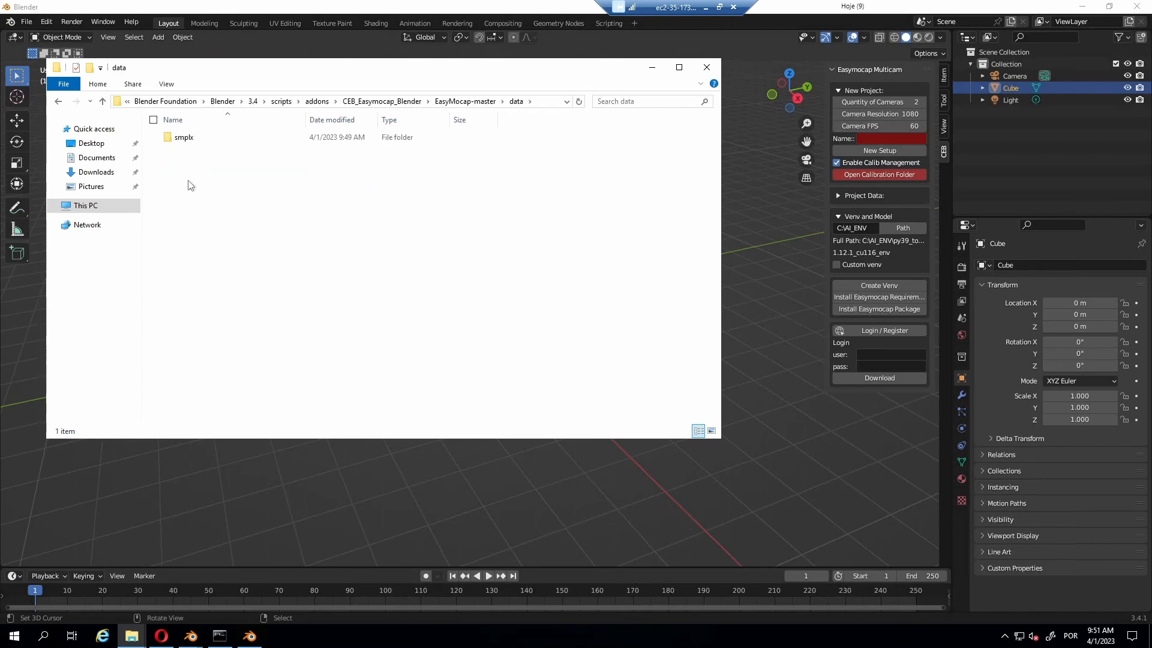
{"action": "key", "text": "ctrl+v"}
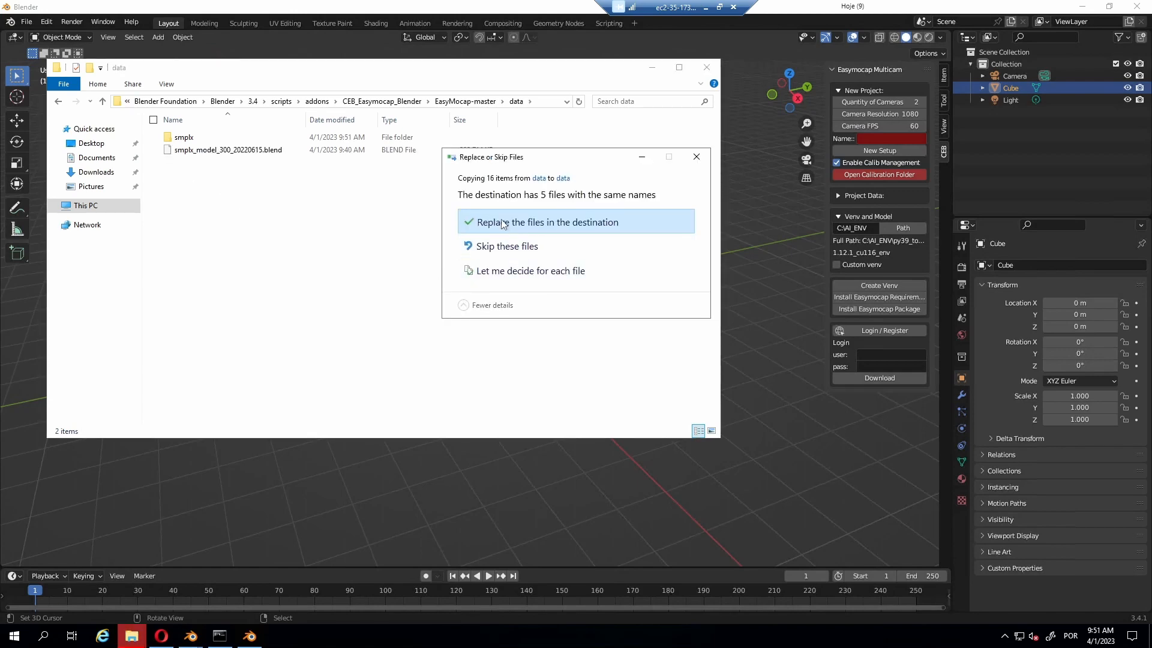
{"action": "left_click", "coordinate": [501, 226]}
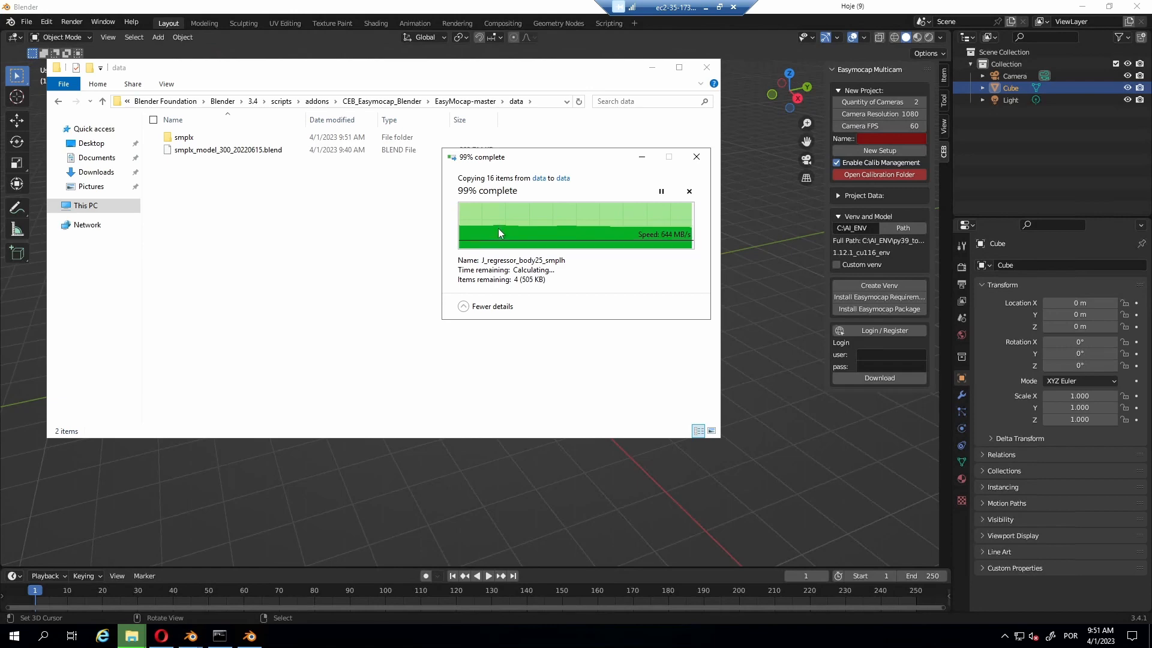
- Return to Blender 3.4.1, expand Project Data and set the project folder path to C:\Project\Easymocap1
{"action": "left_click", "coordinate": [538, 6]}
{"action": "left_click", "coordinate": [839, 196]}
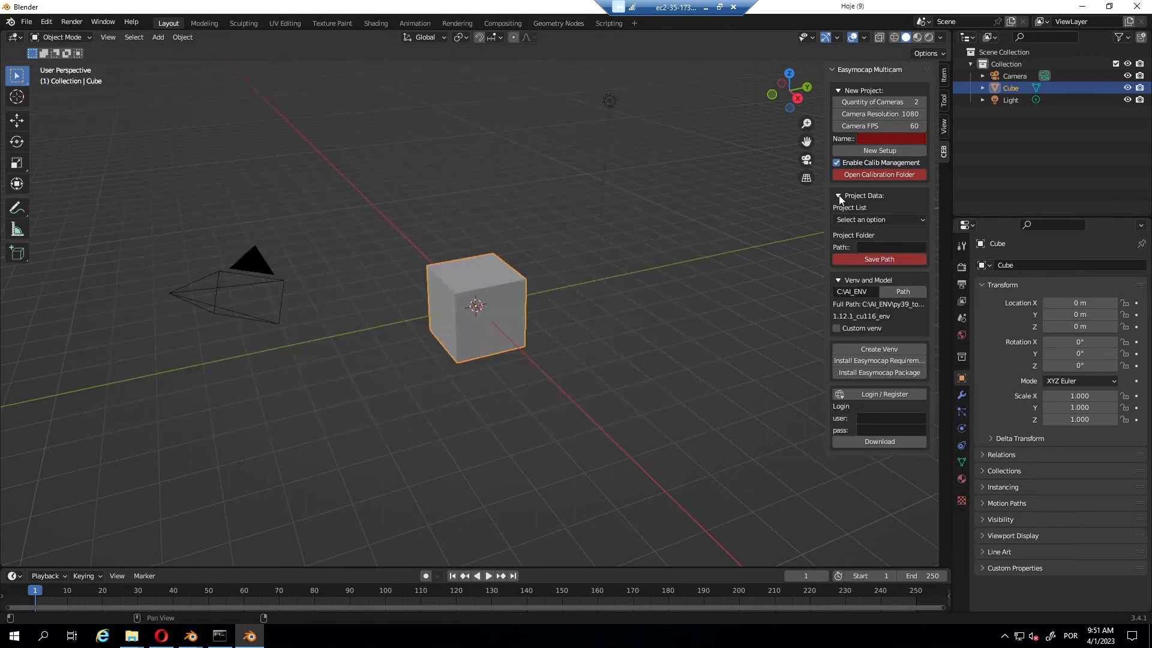
{"action": "left_click", "coordinate": [840, 91]}
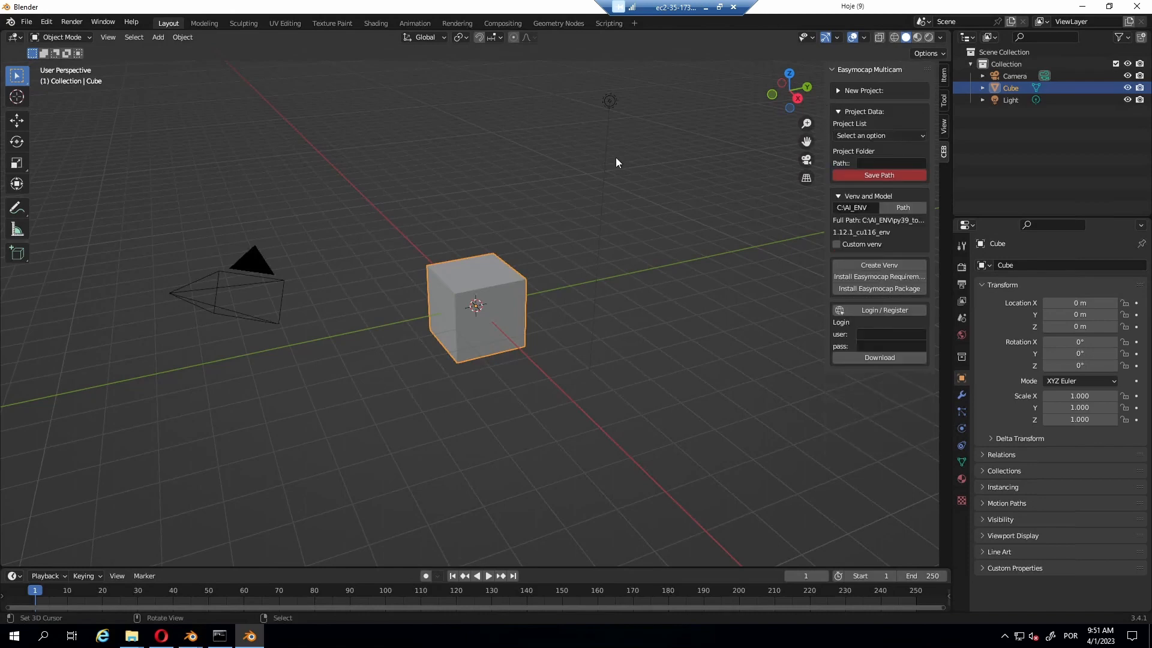
{"action": "left_click", "coordinate": [870, 177]}
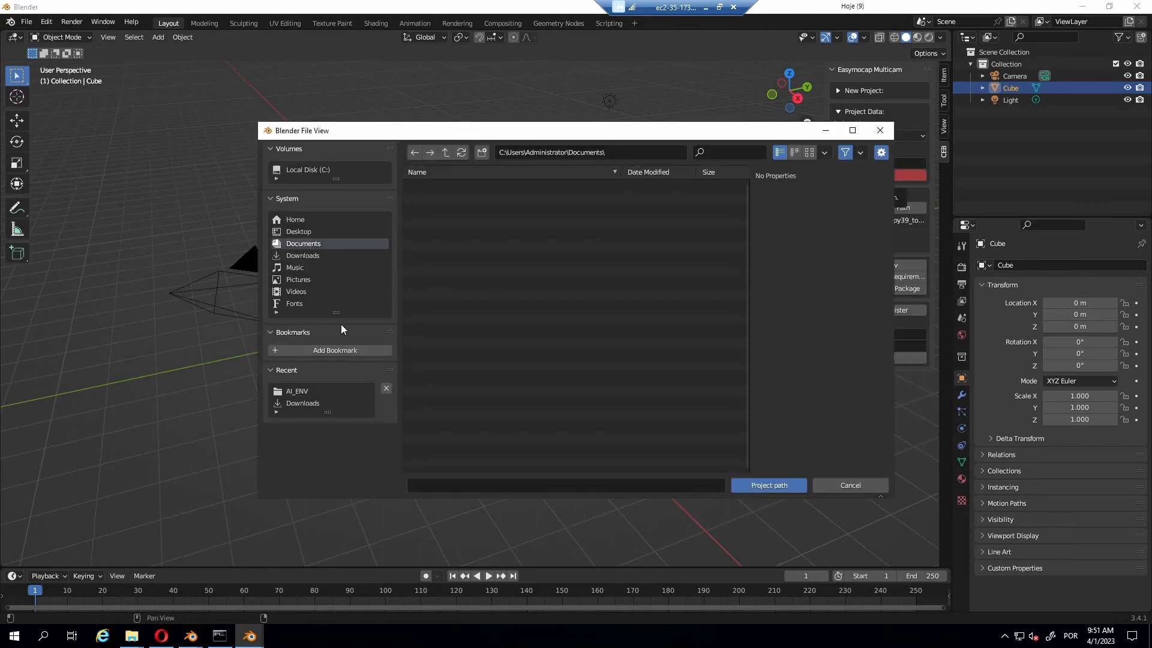
{"action": "left_click", "coordinate": [300, 403]}
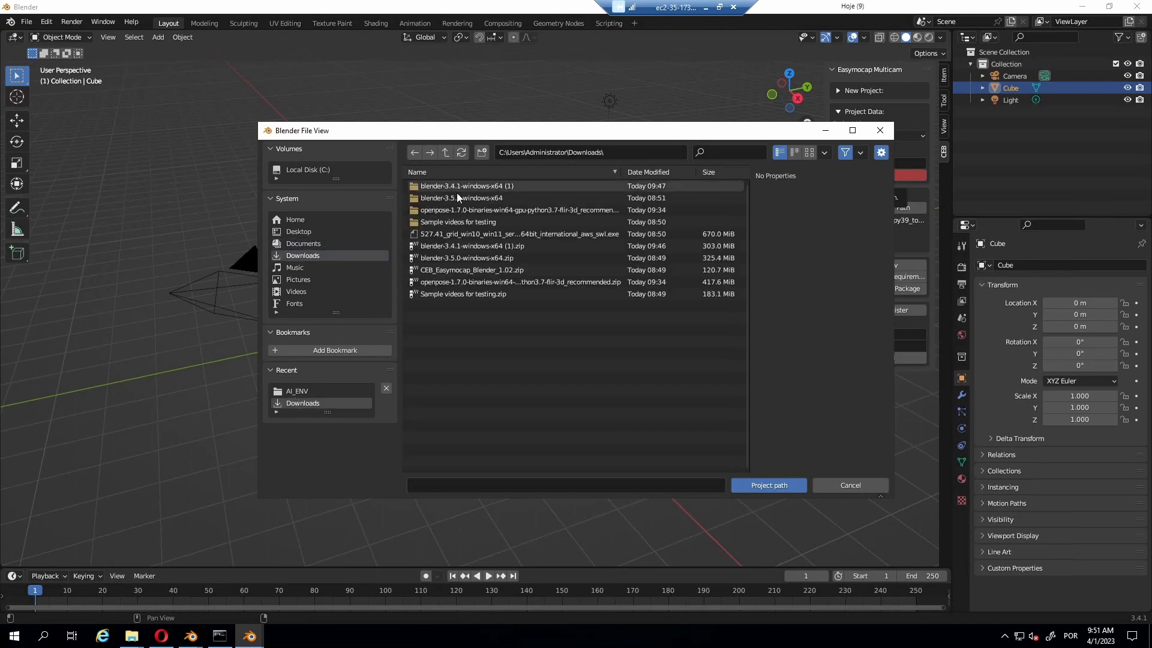
{"action": "left_click", "coordinate": [322, 171]}
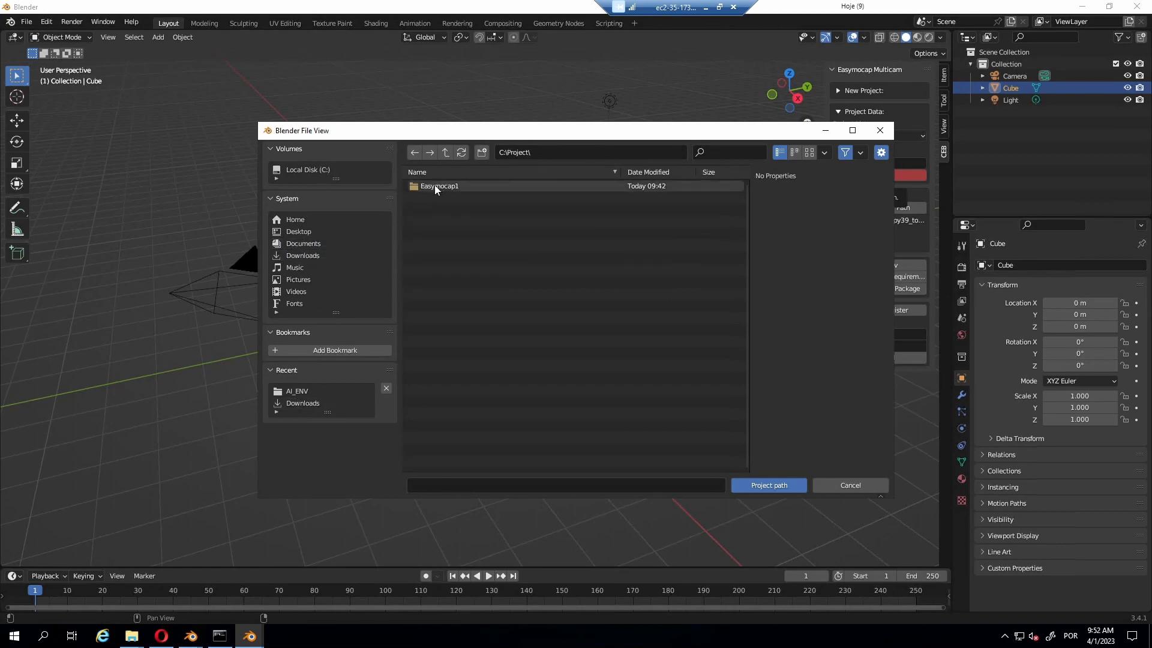
{"action": "double_click", "coordinate": [435, 184]}
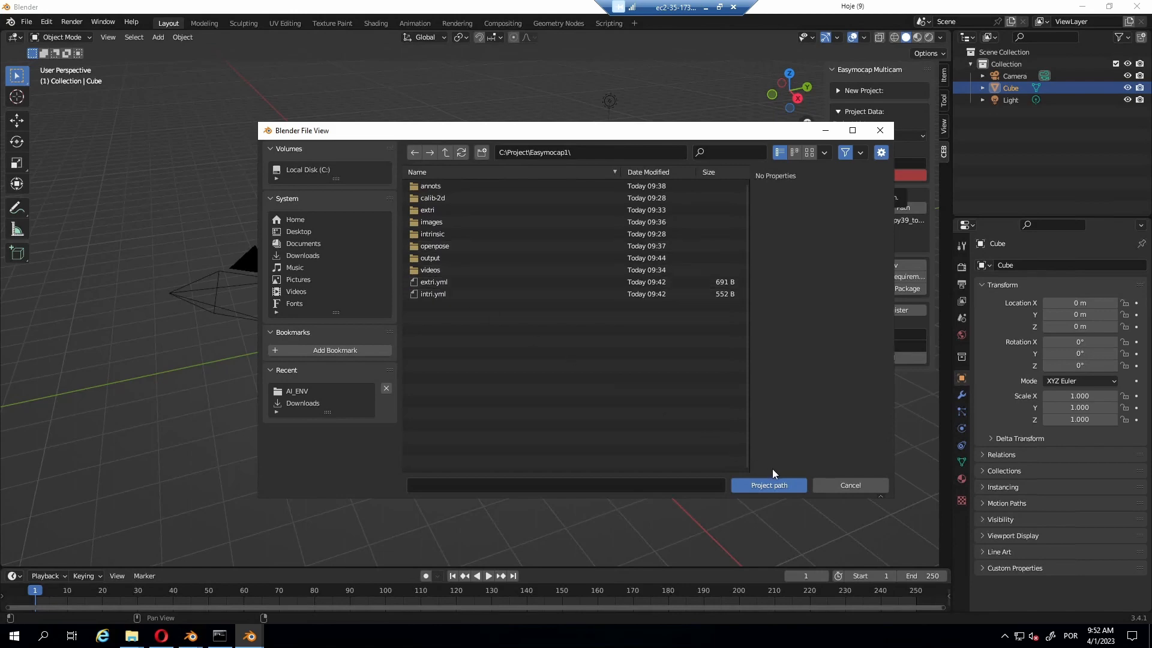
{"action": "left_click", "coordinate": [760, 486]}
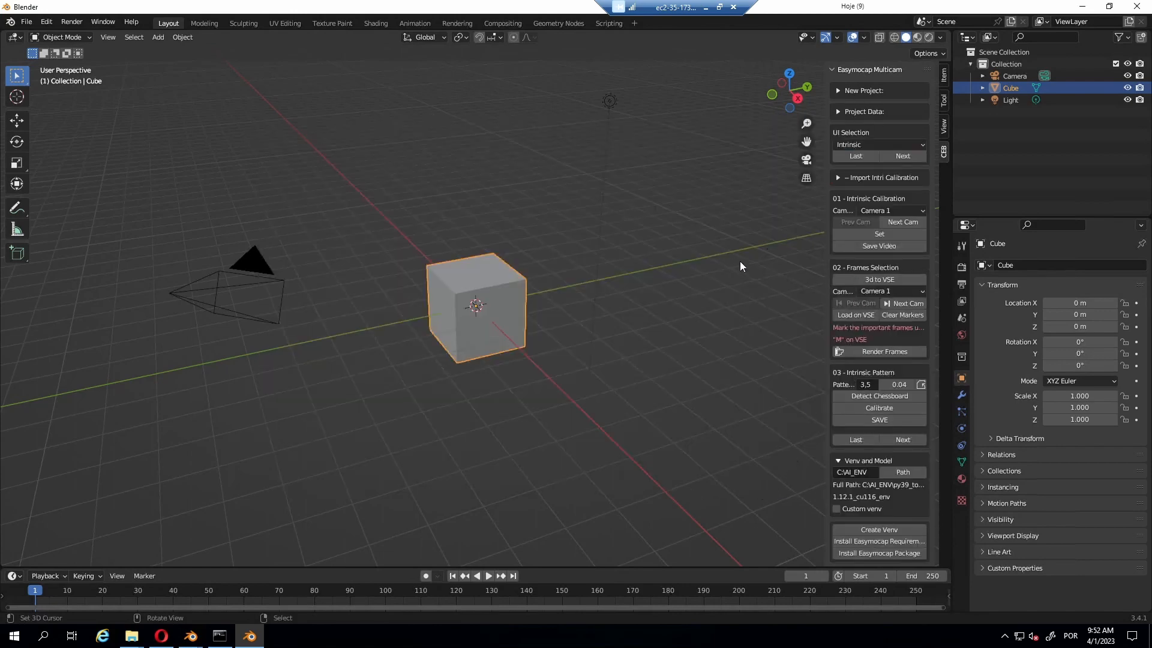
- Switch the Easymocap Multicam UI Selection to Finalize to reach the mocap creation options
{"action": "left_click", "coordinate": [886, 144]}
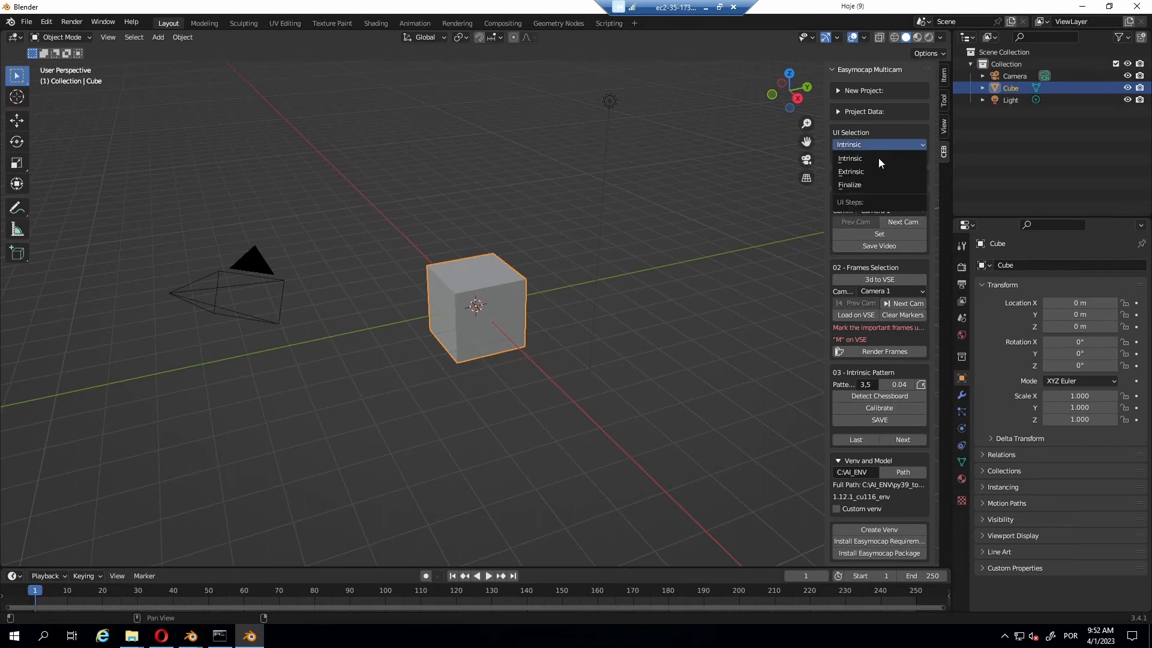
{"action": "left_click", "coordinate": [855, 185]}
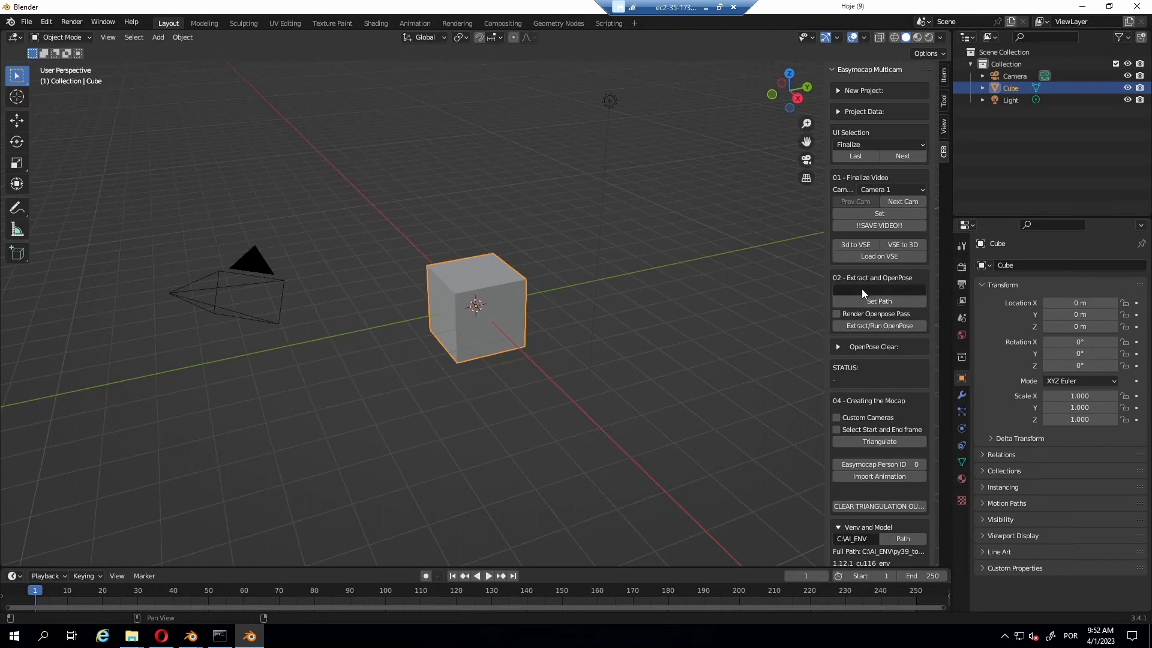
{"action": "scroll", "coordinate": [854, 291], "scroll_direction": "down", "scroll_amount": 5}
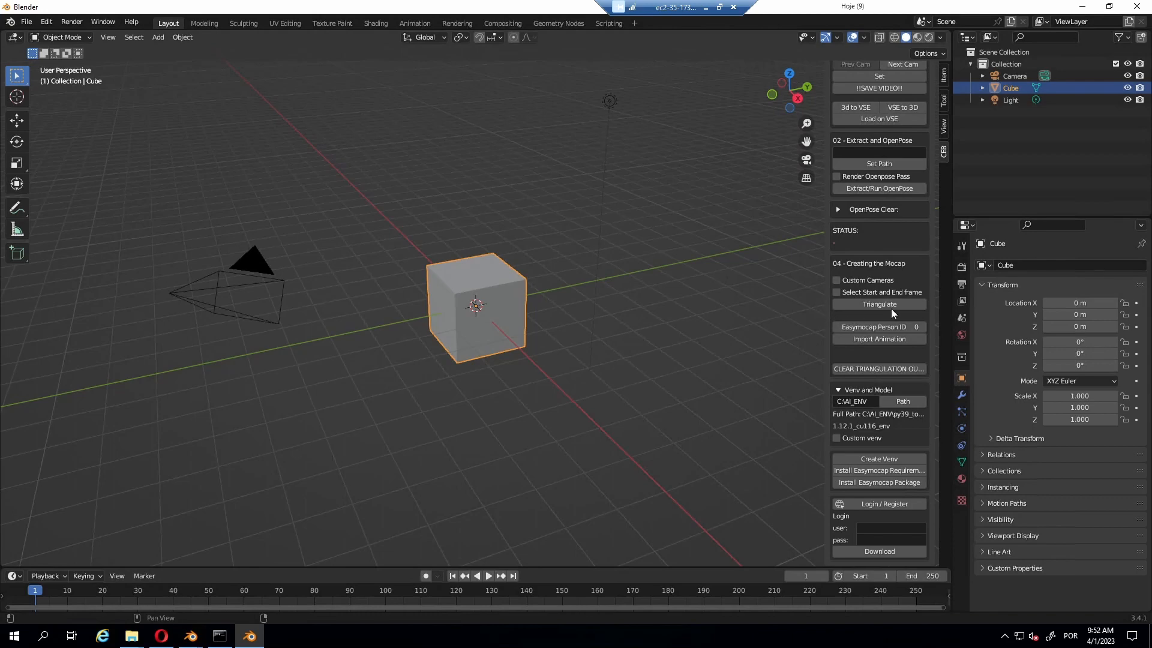
- Restore and shrink the Blender 3.4.1 window to uncover the desktop, and close the Blender 3.5 session
{"action": "left_click", "coordinate": [1109, 6]}
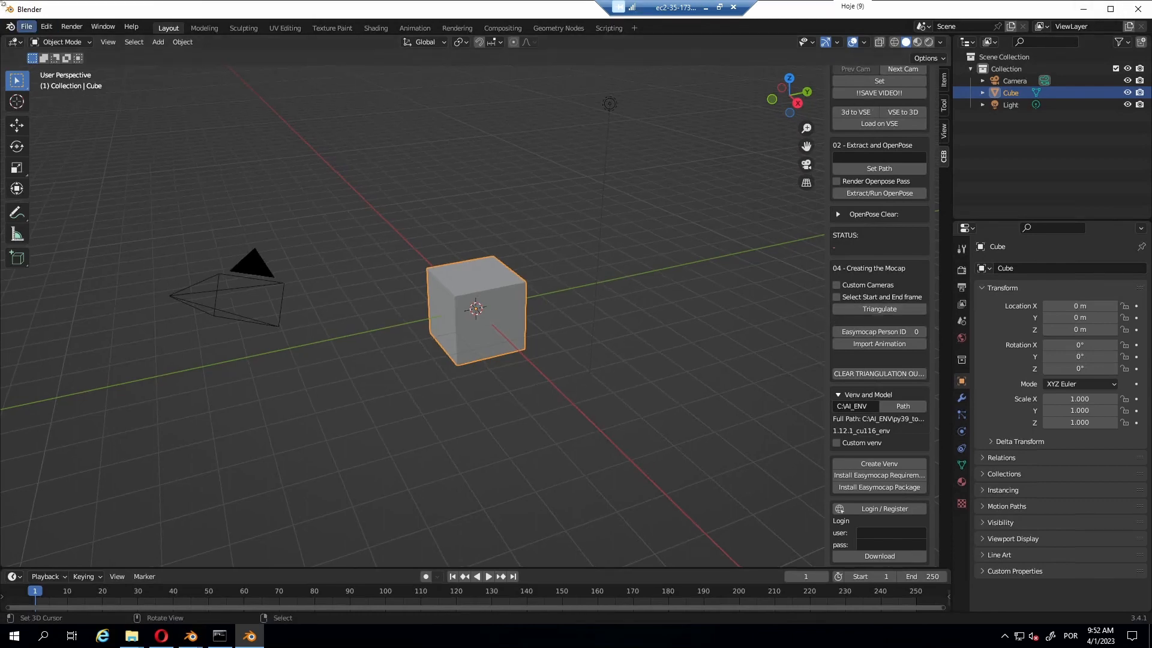
{"action": "left_click_drag", "start_coordinate": [2, 2], "coordinate": [450, 23]}
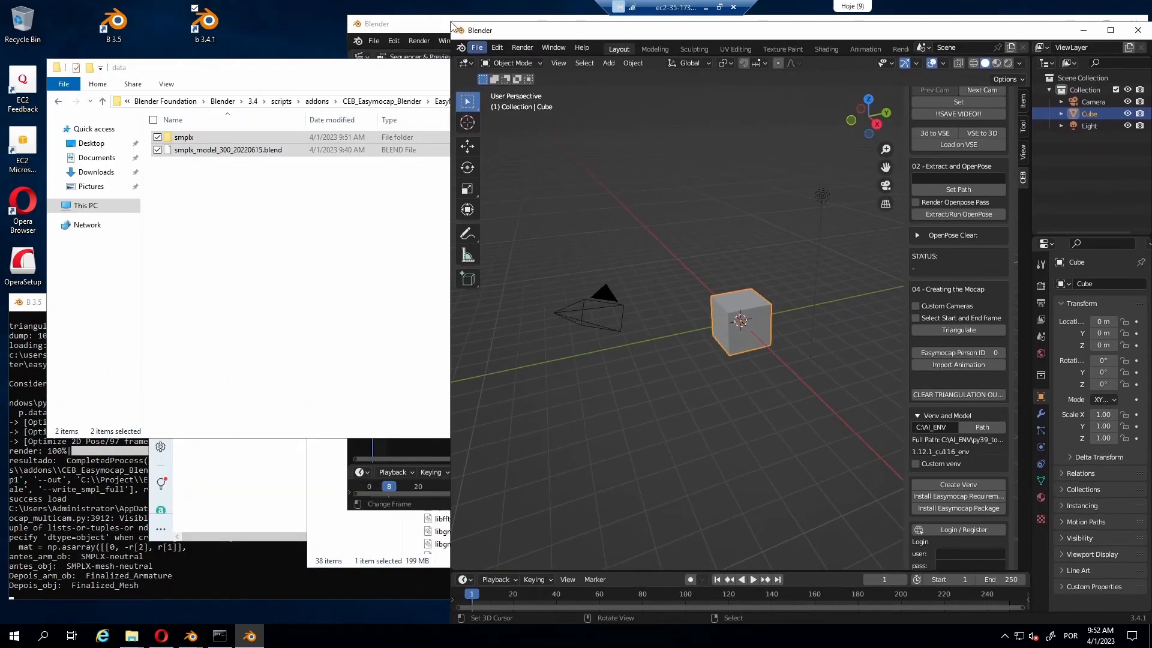
{"action": "left_click", "coordinate": [412, 28]}
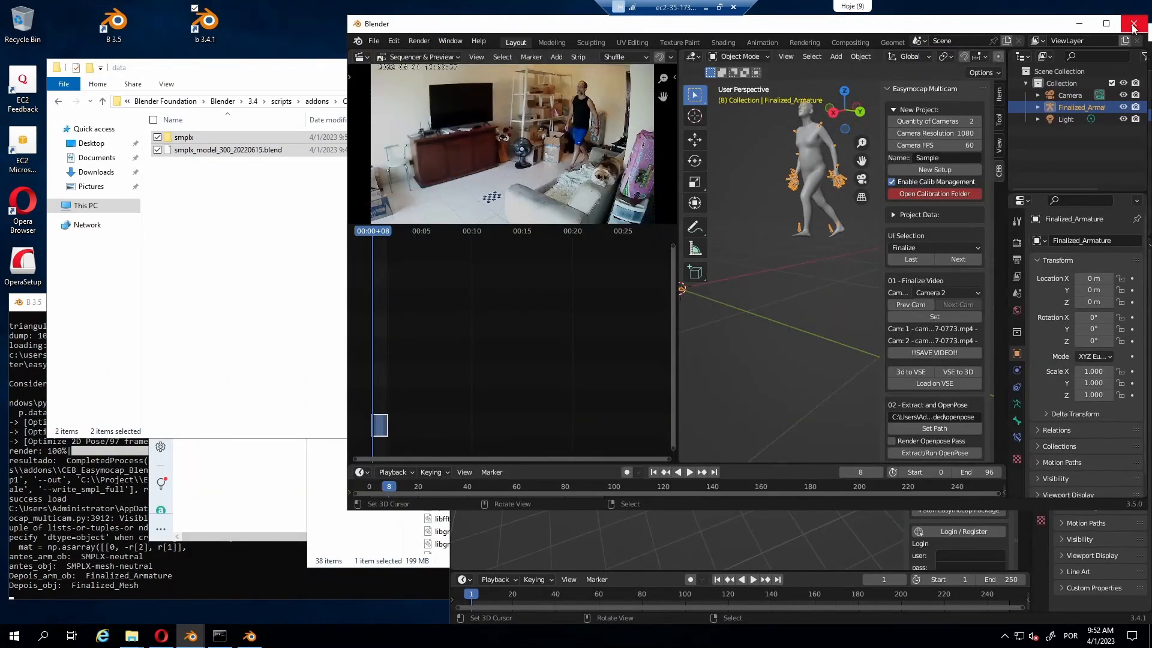
{"action": "left_click", "coordinate": [1133, 23]}
{"action": "left_click", "coordinate": [770, 293]}
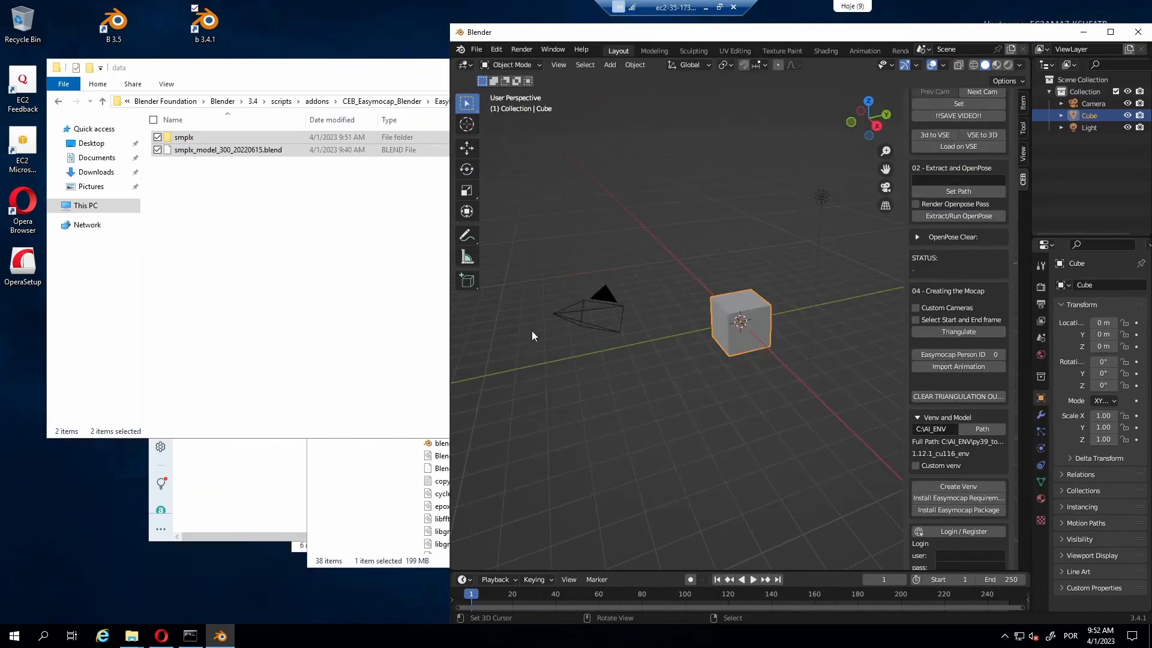
- Show the Blender 3.4.1 system console, place it clear of the add-on controls and try to triangulate the mocap
{"action": "left_click", "coordinate": [548, 50]}
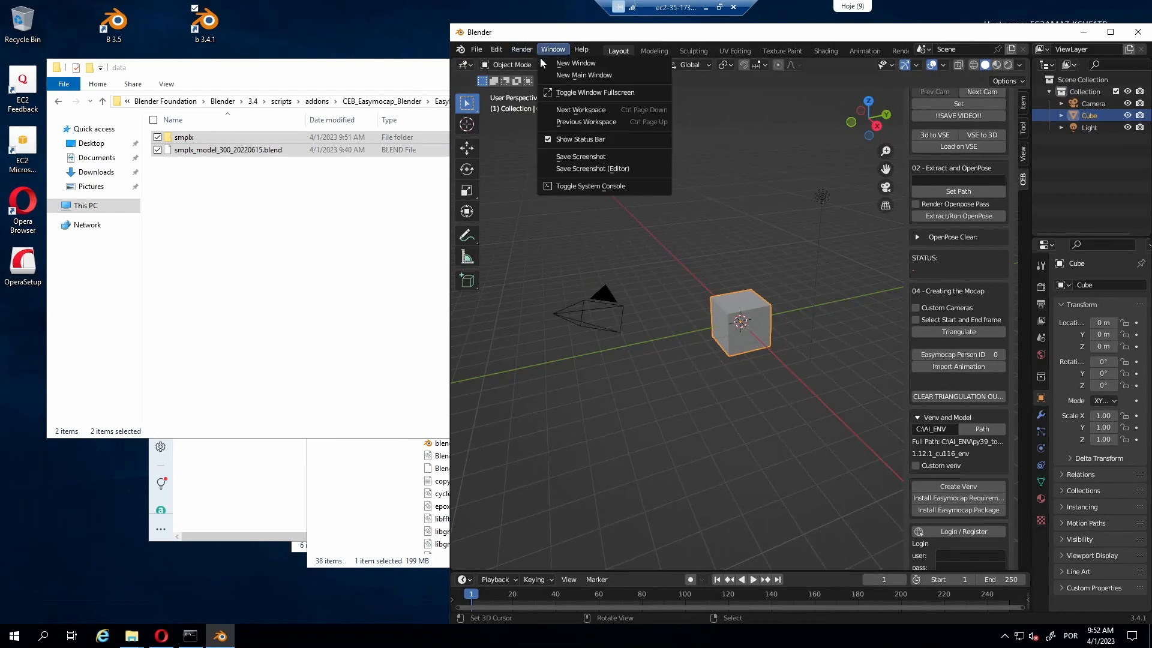
{"action": "left_click", "coordinate": [568, 187]}
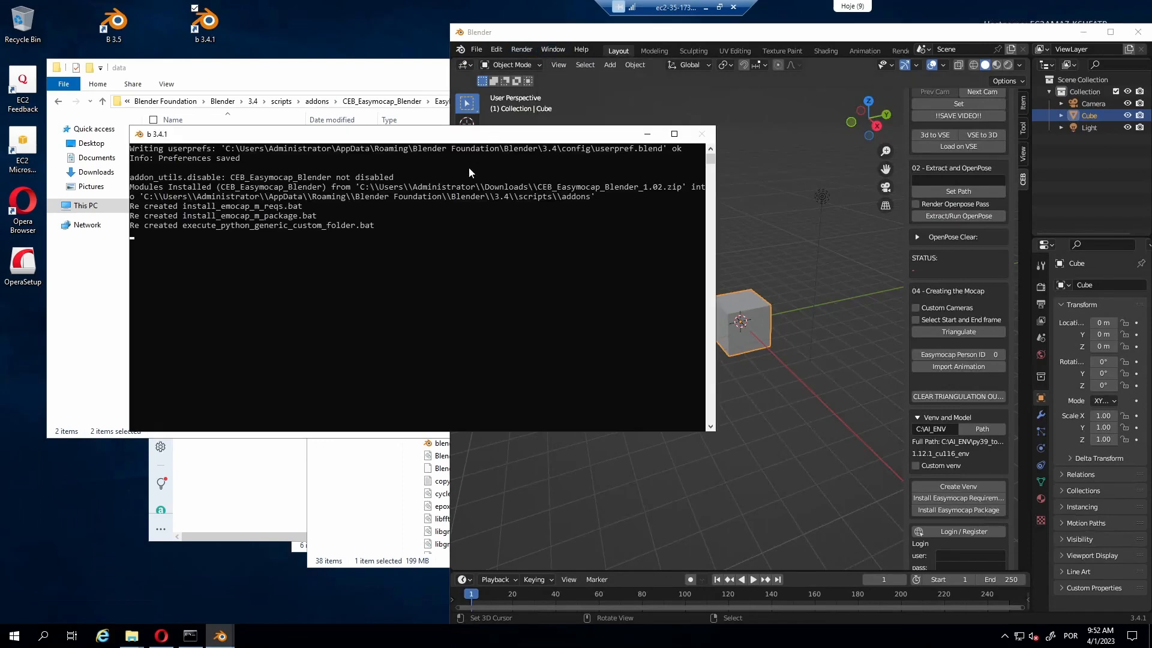
{"action": "left_click_drag", "start_coordinate": [492, 134], "coordinate": [343, 303]}
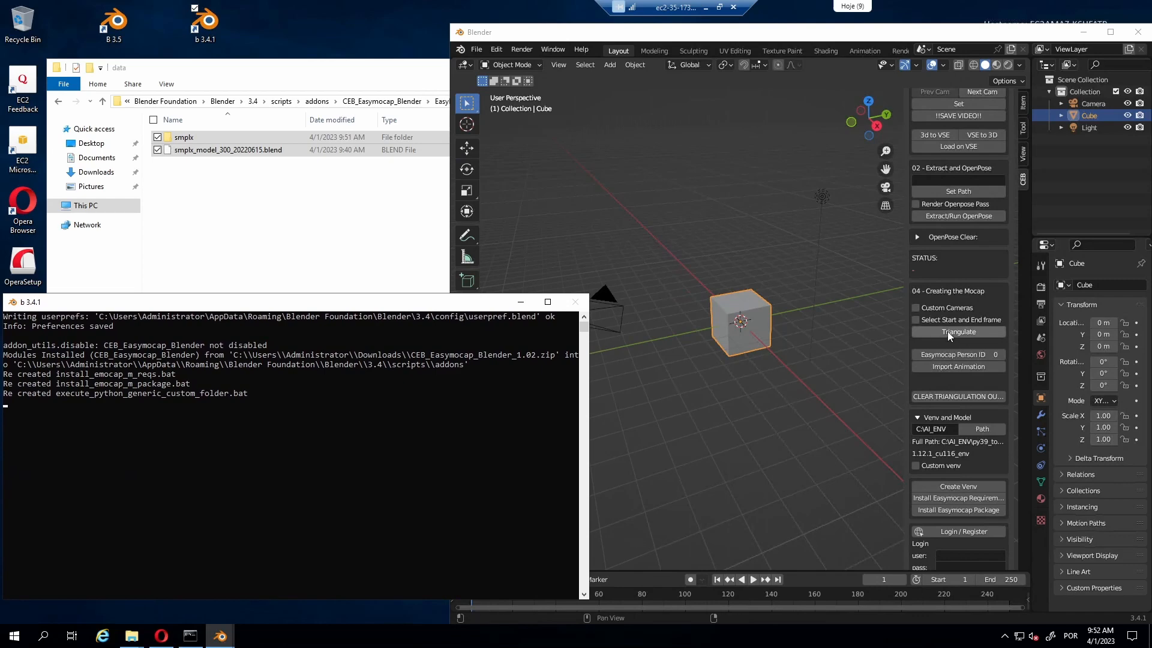
{"action": "left_click", "coordinate": [946, 332]}
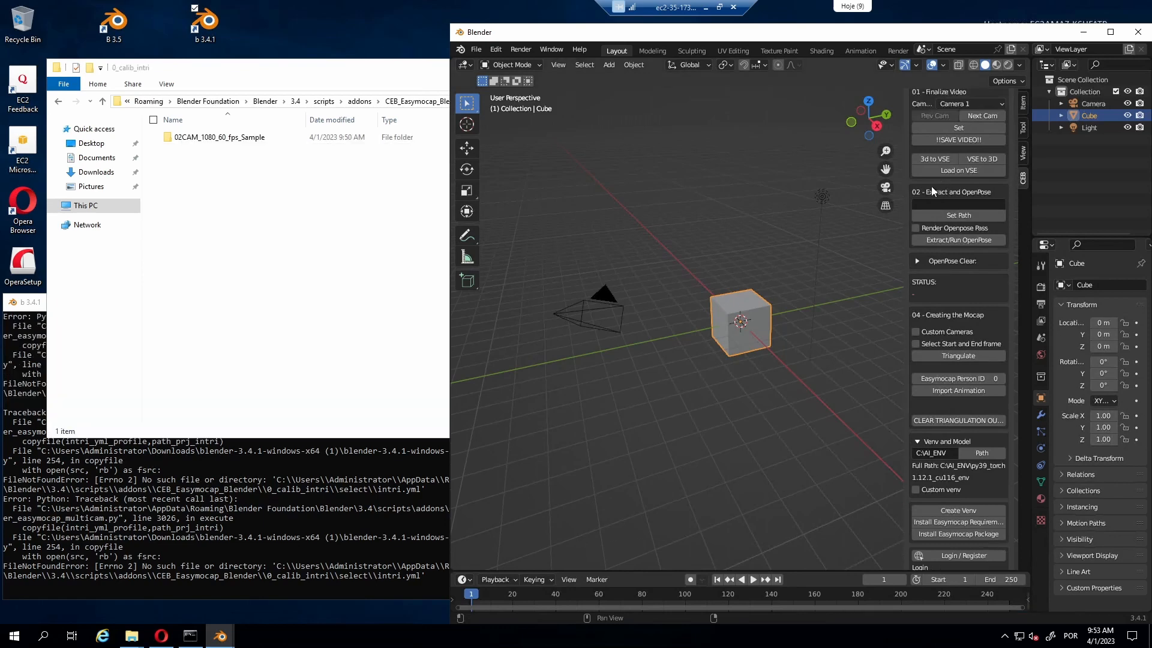
- Select the 02CAM_1080_60_fps_Sample calibration in the Project Data project list
{"action": "scroll", "coordinate": [929, 188], "scroll_direction": "up", "scroll_amount": 5}
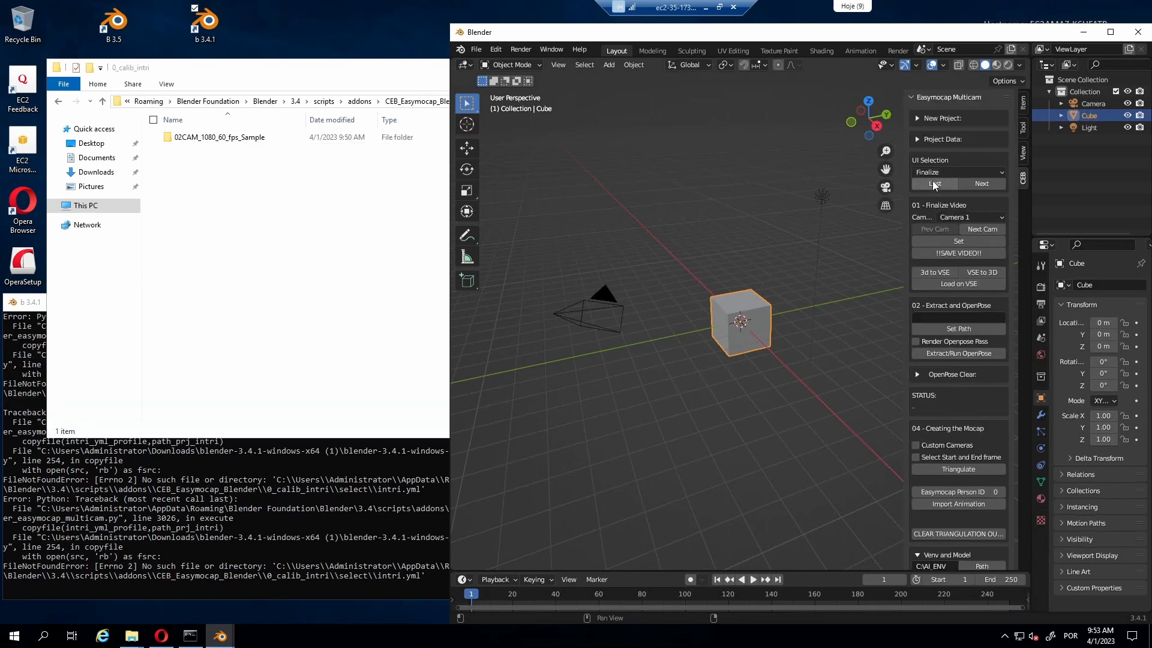
{"action": "left_click", "coordinate": [913, 140]}
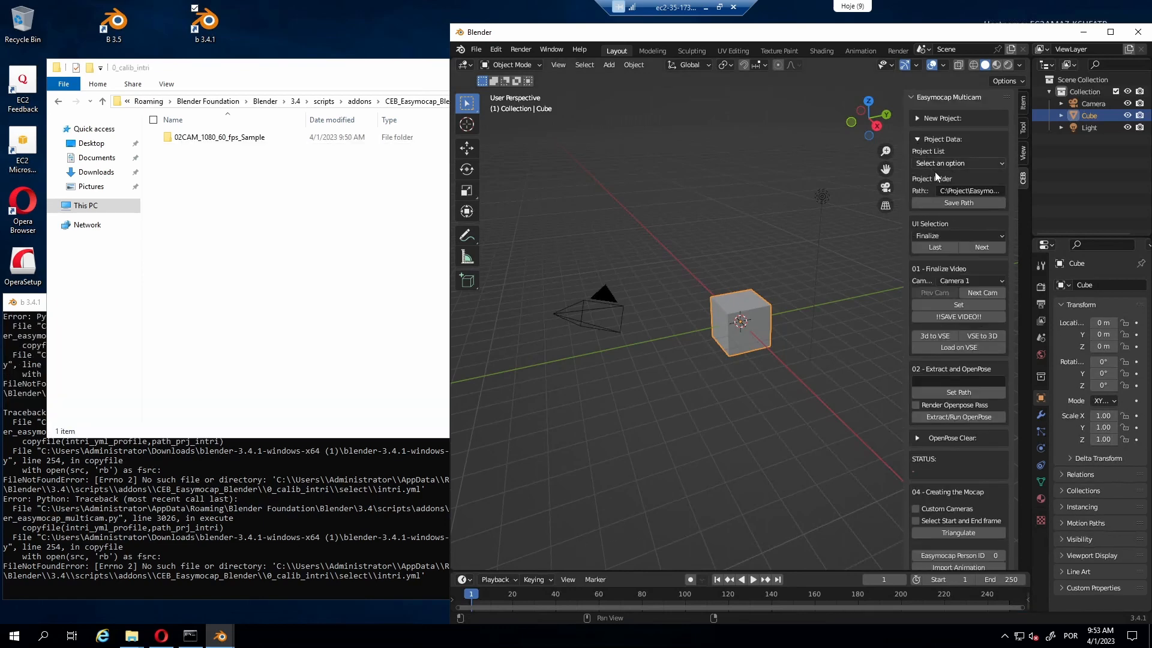
{"action": "left_click", "coordinate": [941, 164]}
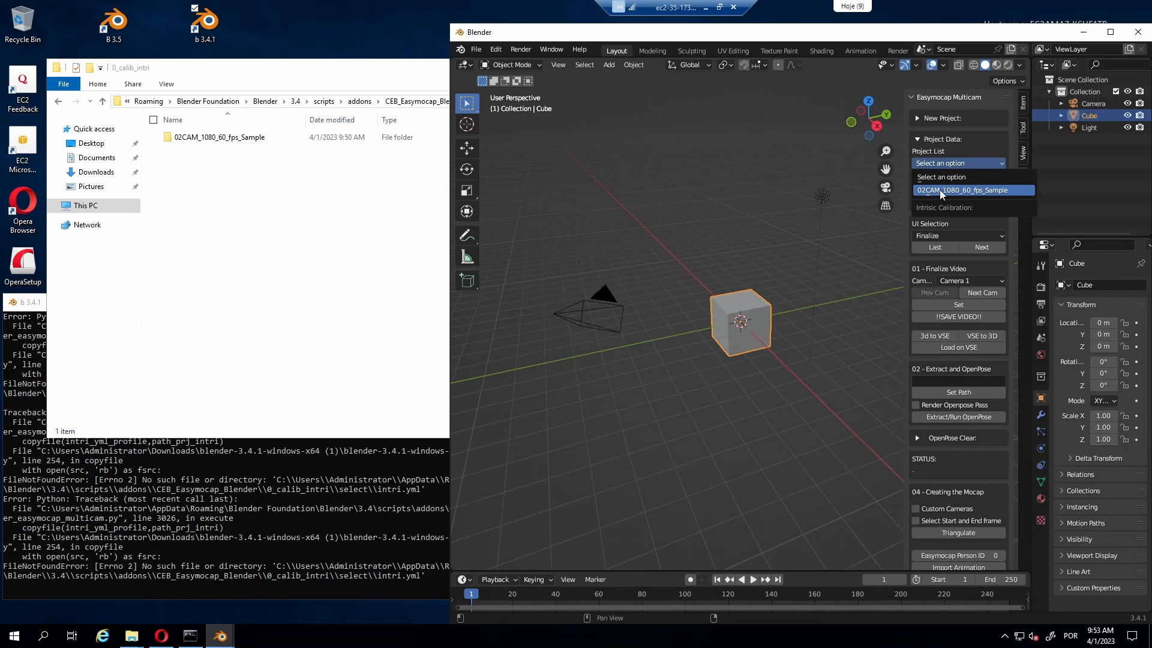
{"action": "left_click", "coordinate": [940, 190]}
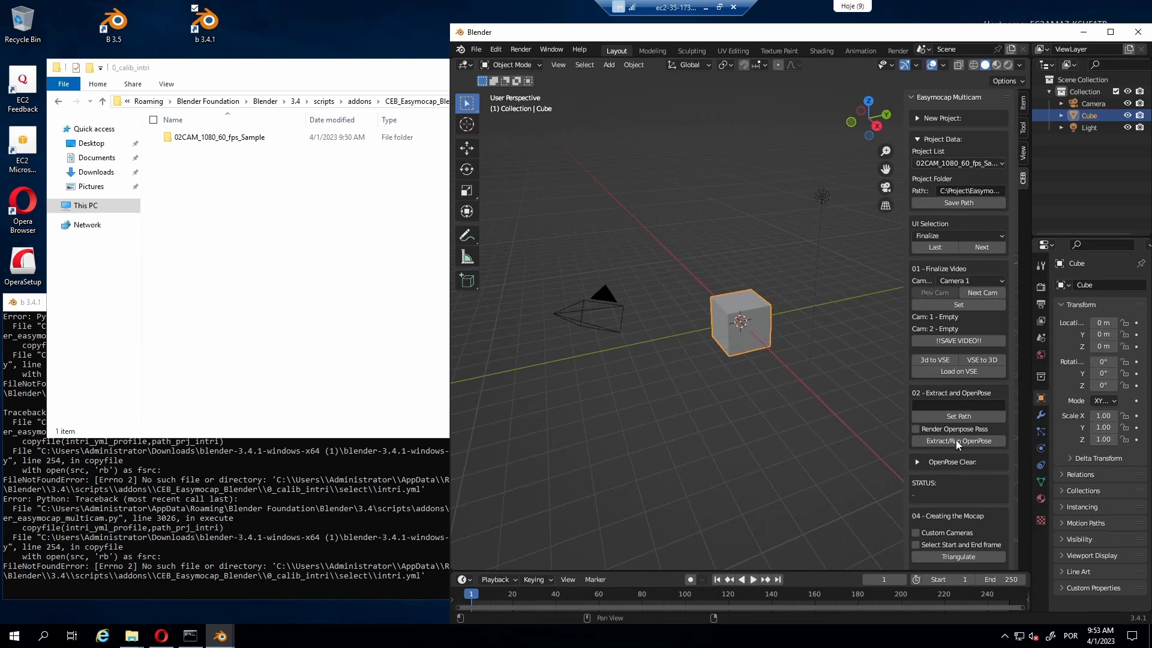
- Run Triangulate for the Easymocap1 project and bring the system console forward to follow its progress
{"action": "scroll", "coordinate": [960, 276], "scroll_direction": "down", "scroll_amount": 3}
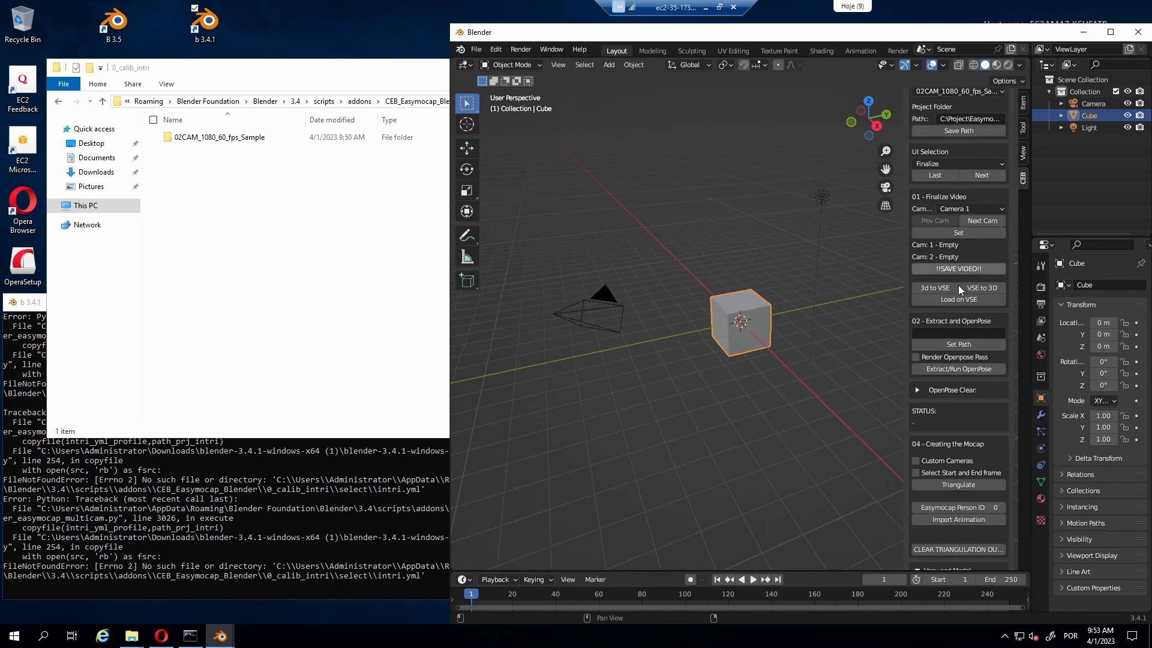
{"action": "scroll", "coordinate": [943, 456], "scroll_direction": "down", "scroll_amount": 1}
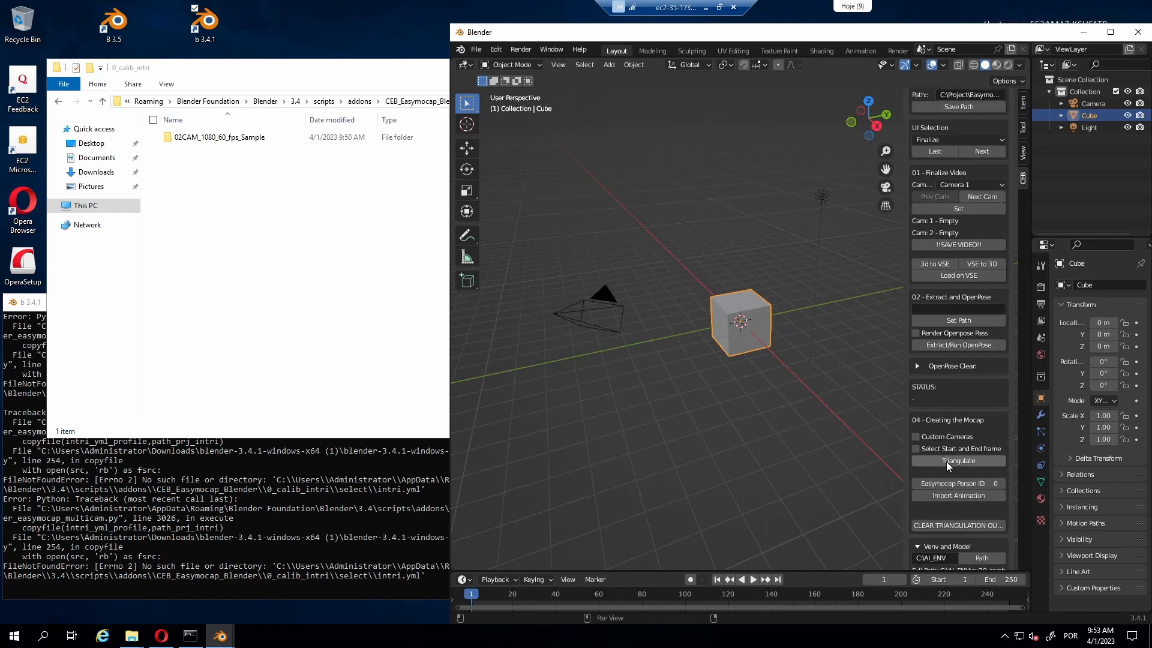
{"action": "left_click", "coordinate": [945, 458]}
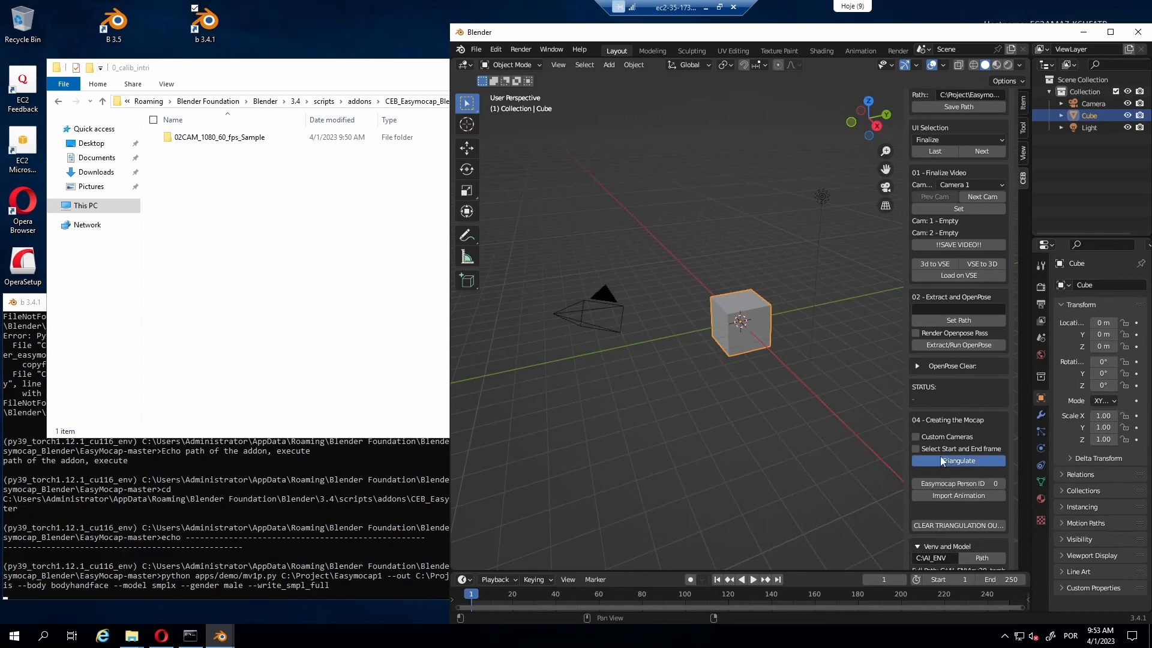
{"action": "left_click", "coordinate": [41, 340]}
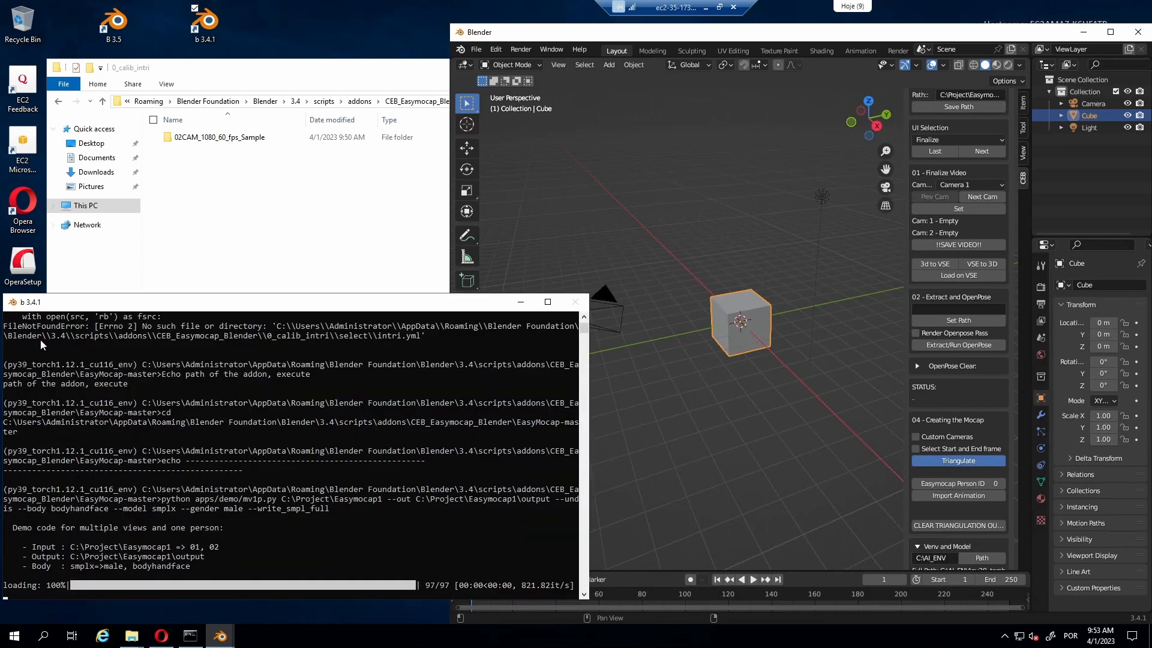